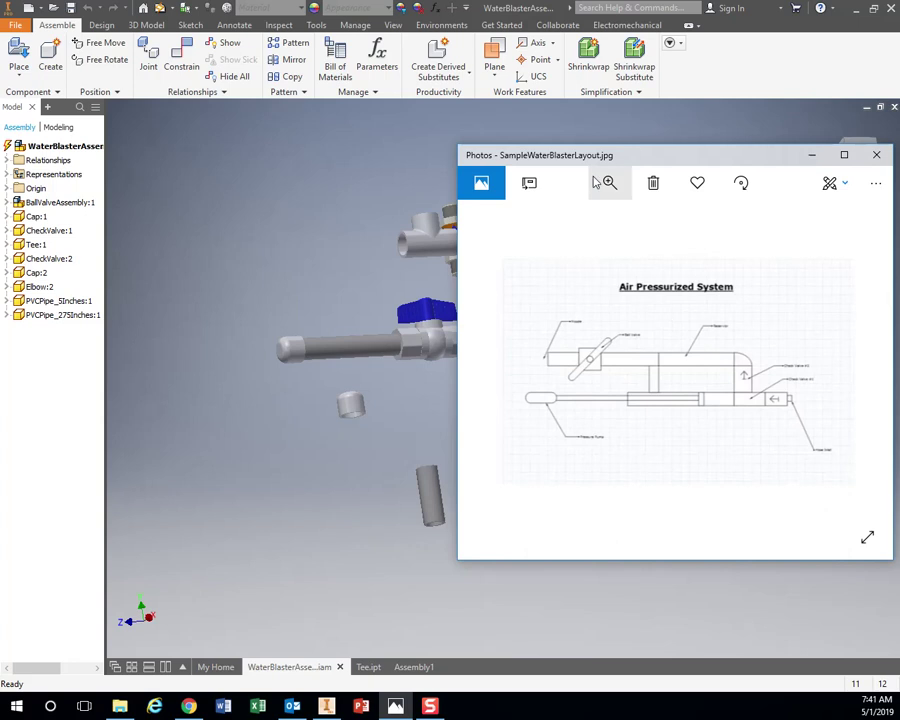
# Move the layout image out of the way and create a new part file
pyautogui.moveTo(595, 161); pyautogui.dragTo(899, 138)
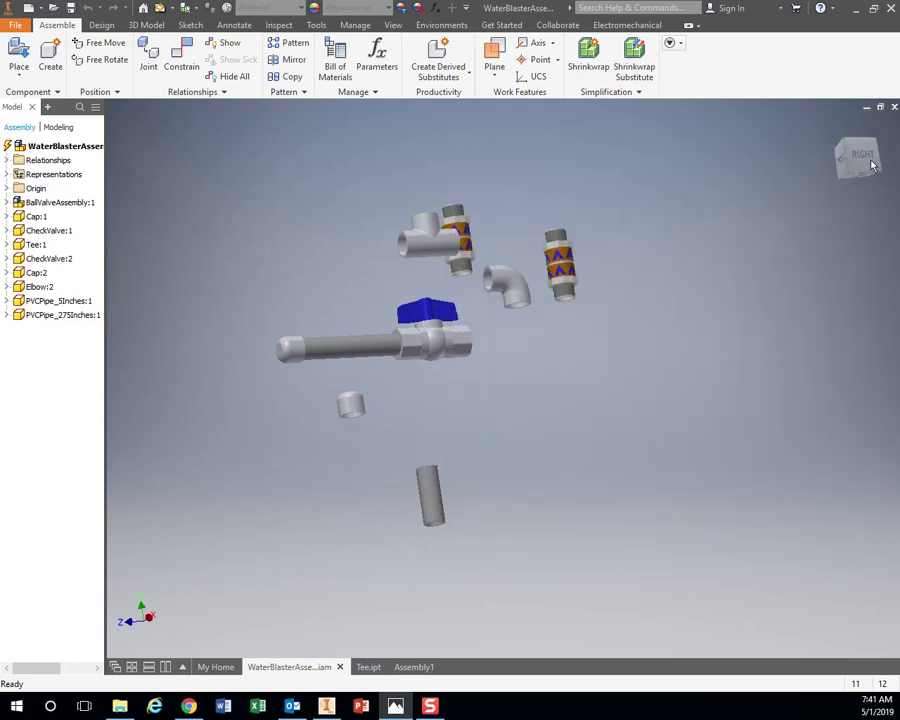
pyautogui.click(16, 25)
pyautogui.click(17, 27)
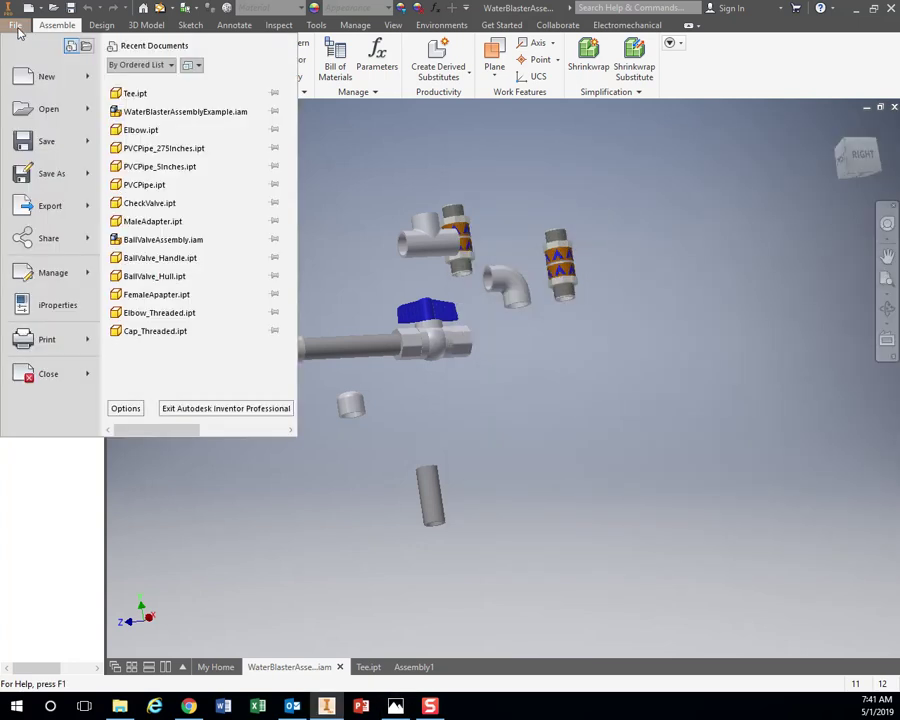
pyautogui.moveTo(42, 81)
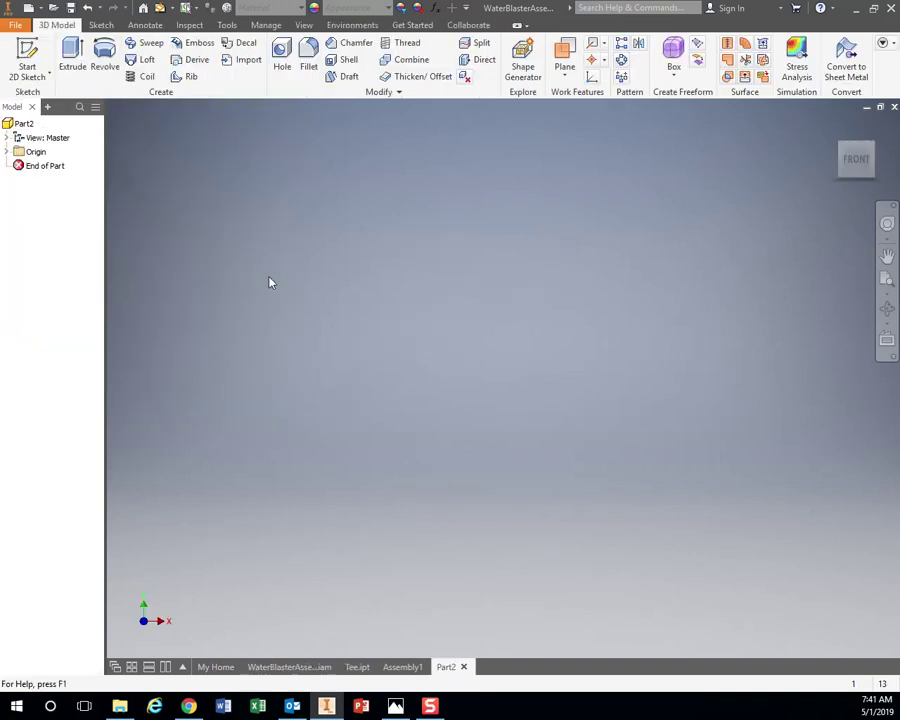
# Start a sketch on the XZ plane and draw a 0.8 in diameter circle centred on the origin
pyautogui.click(28, 60)
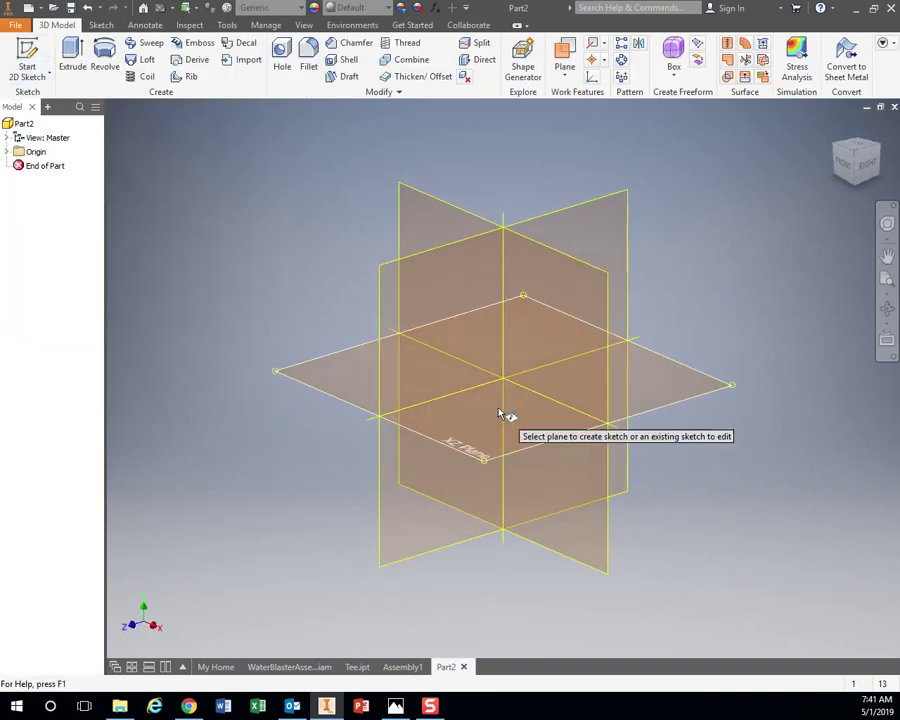
pyautogui.click(502, 412)
pyautogui.click(109, 55)
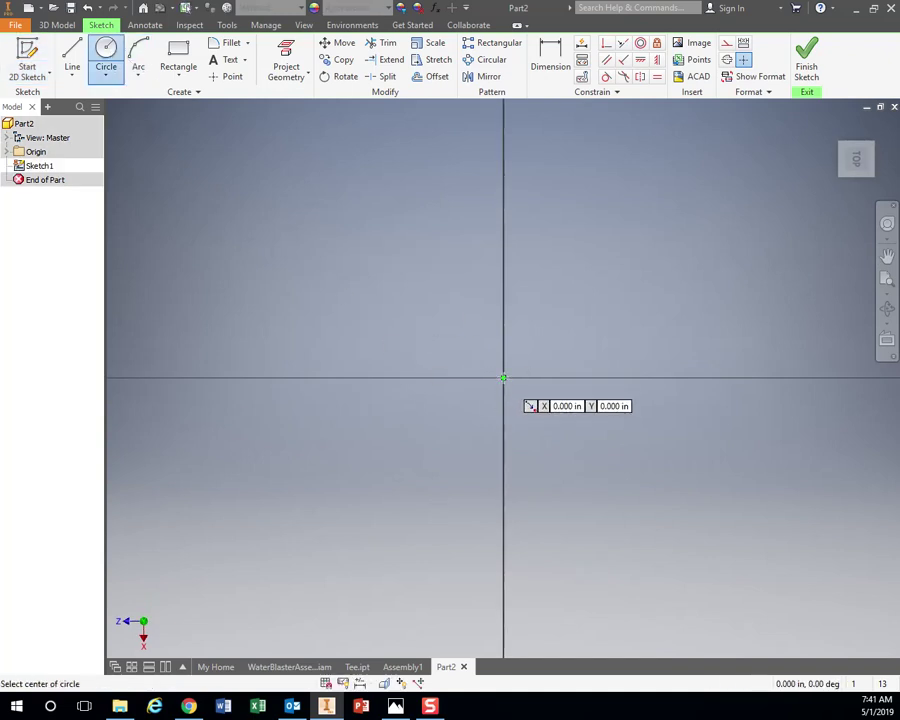
pyautogui.click(503, 378)
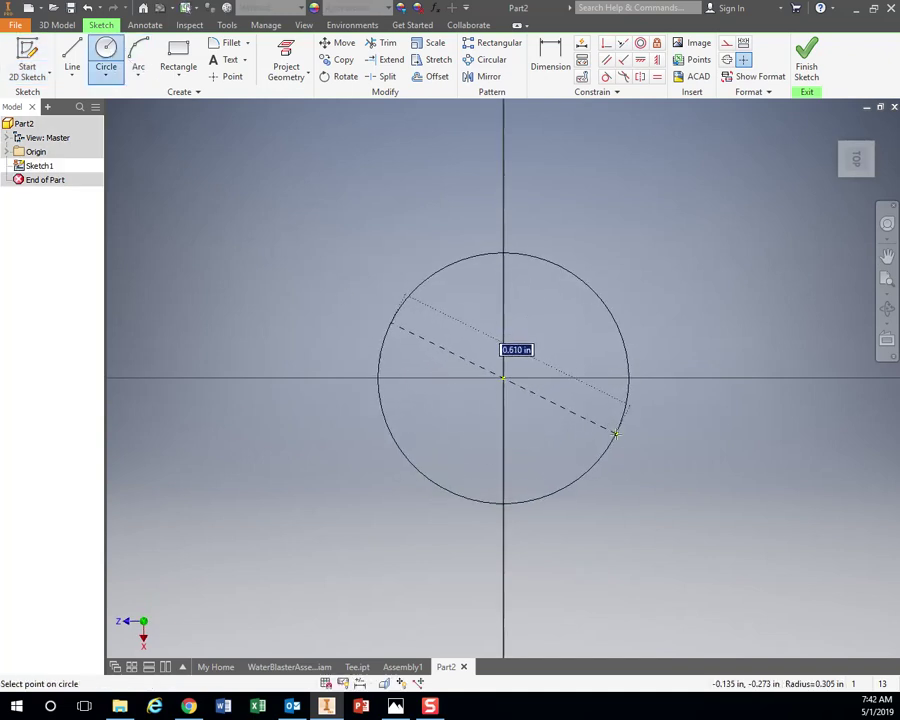
pyautogui.write('.8')
pyautogui.press('Return')
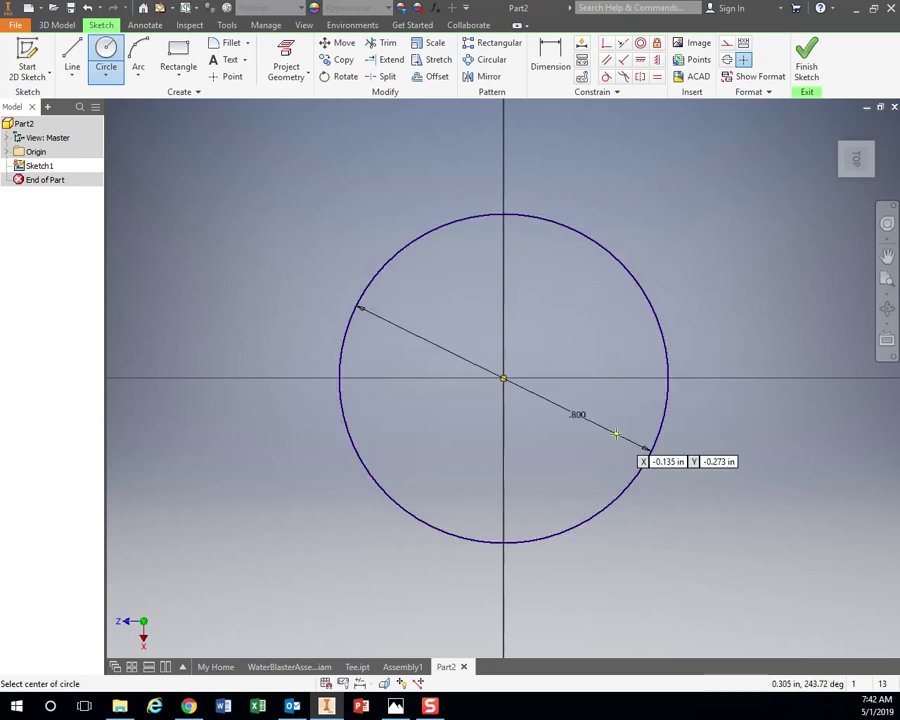
# Add a concentric 1.05 in diameter circle at the origin and finish the sketch
pyautogui.click(504, 377)
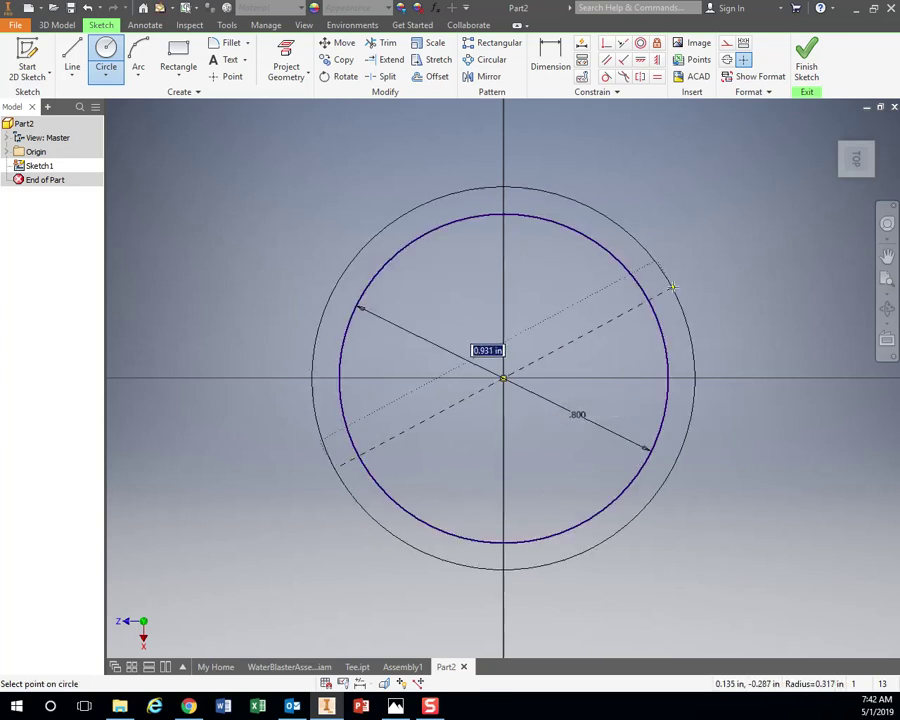
pyautogui.write('1.05')
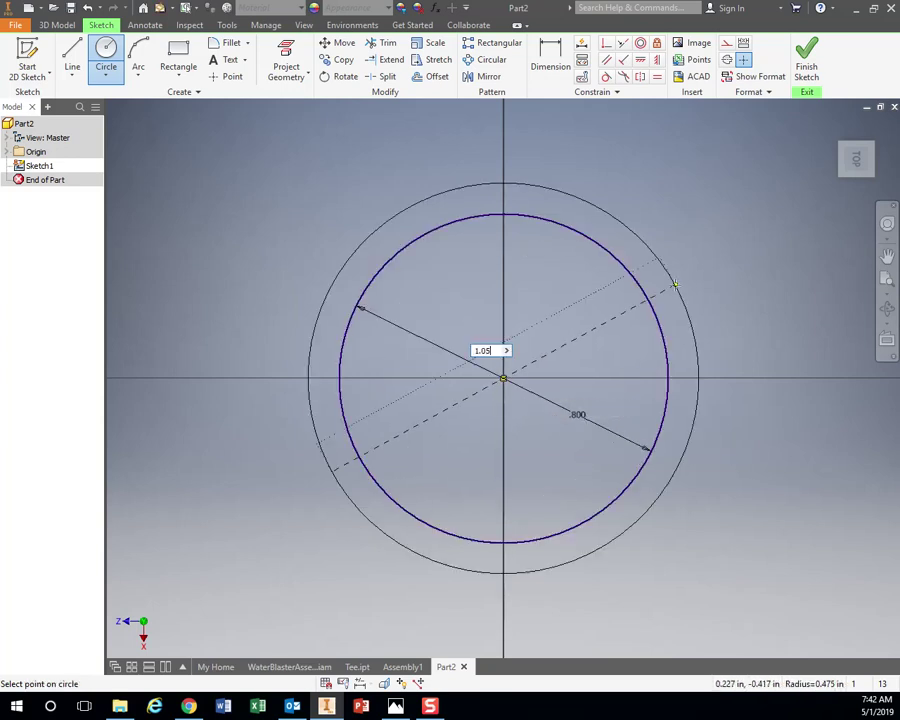
pyautogui.press('Return')
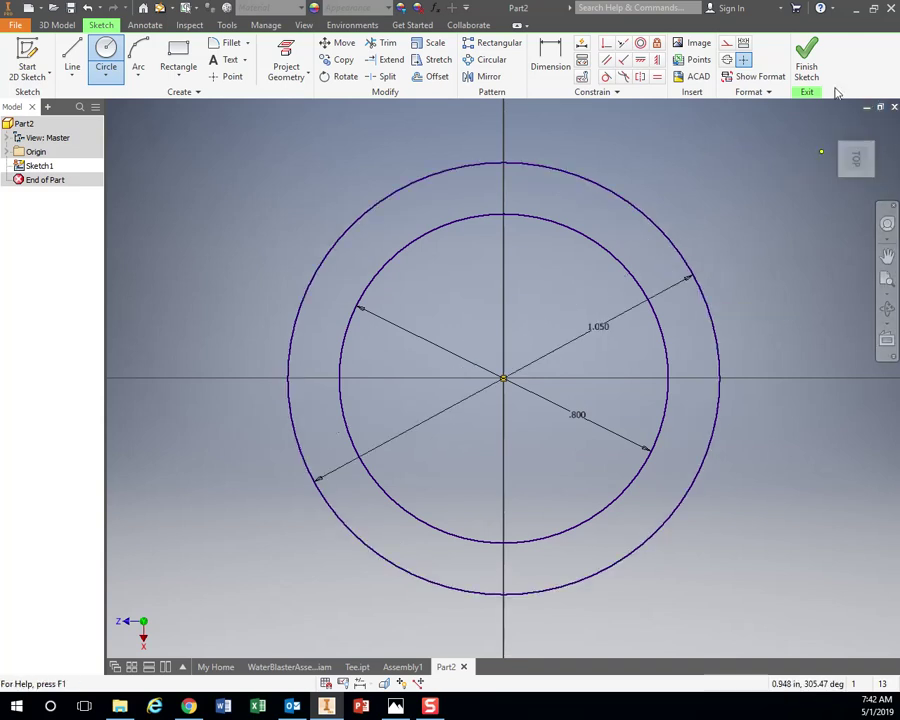
pyautogui.click(806, 62)
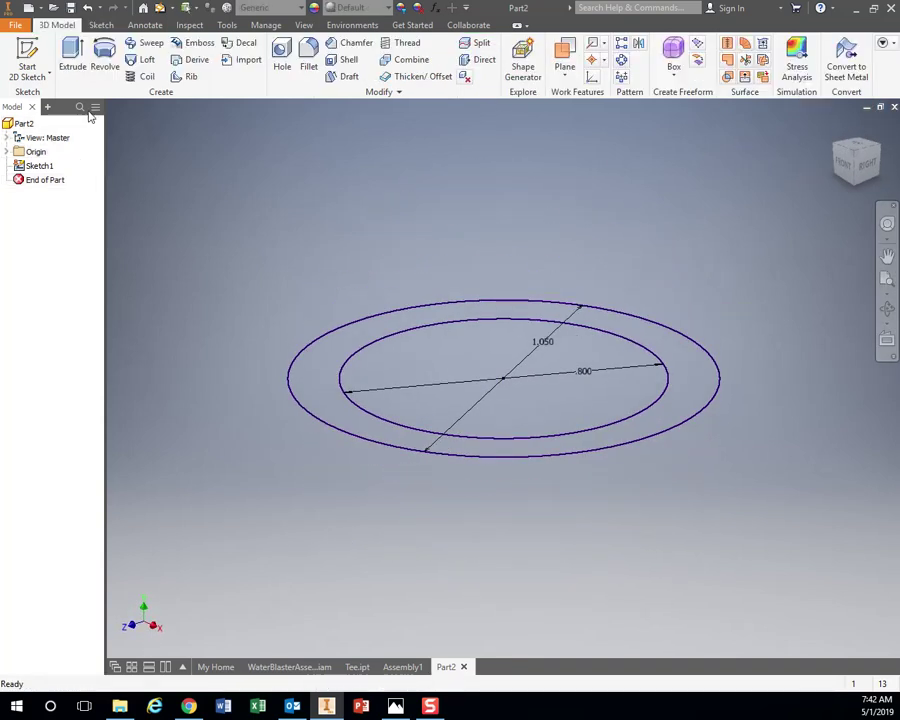
# Extrude the ring between the two circles 18 in to form the pipe
pyautogui.click(72, 58)
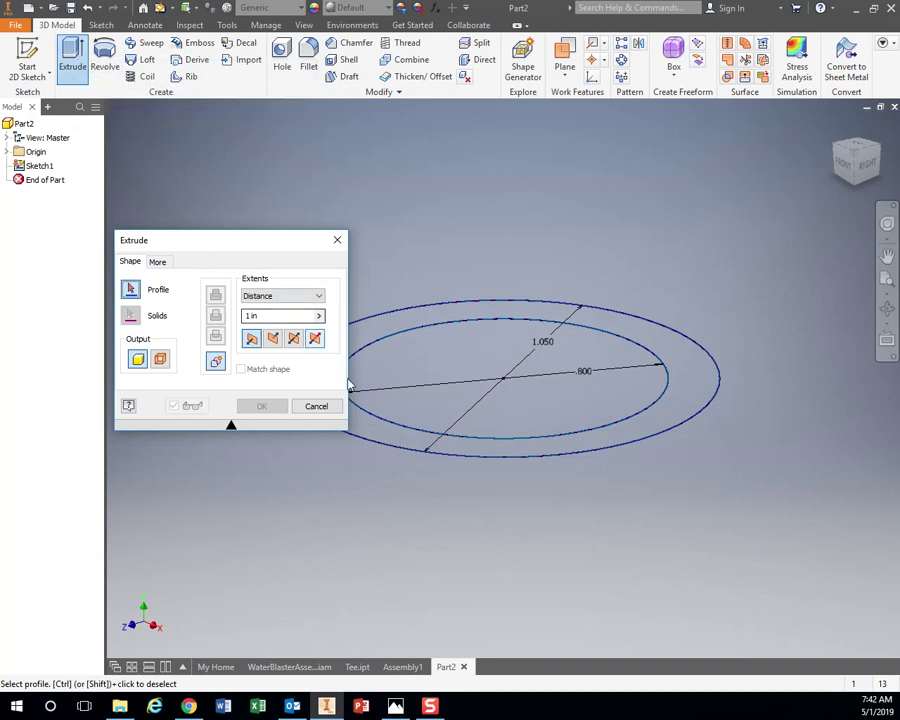
pyautogui.click(402, 442)
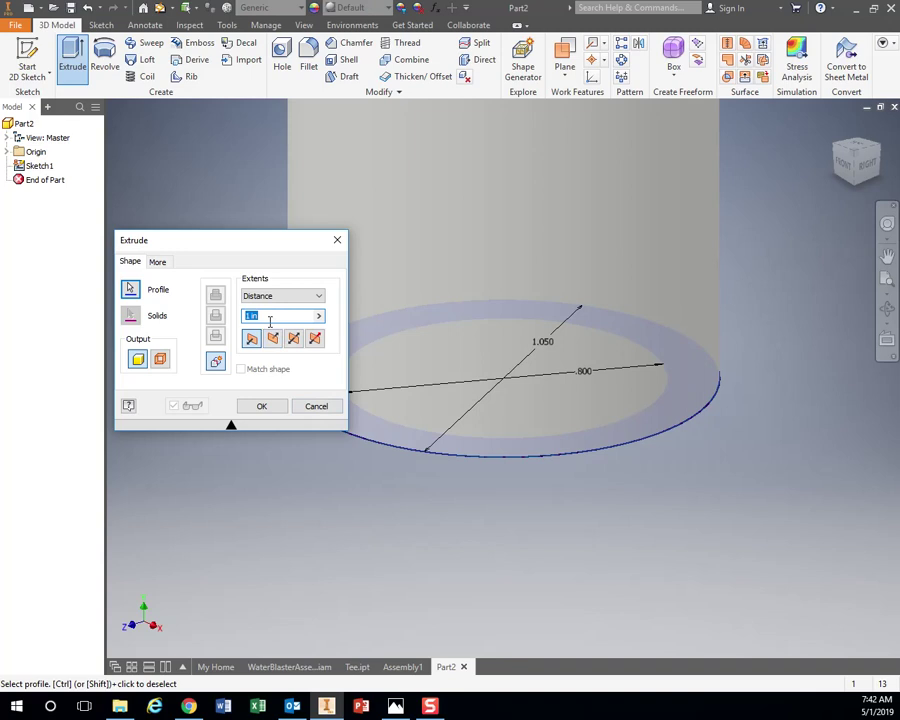
pyautogui.write('18')
pyautogui.press('Return')
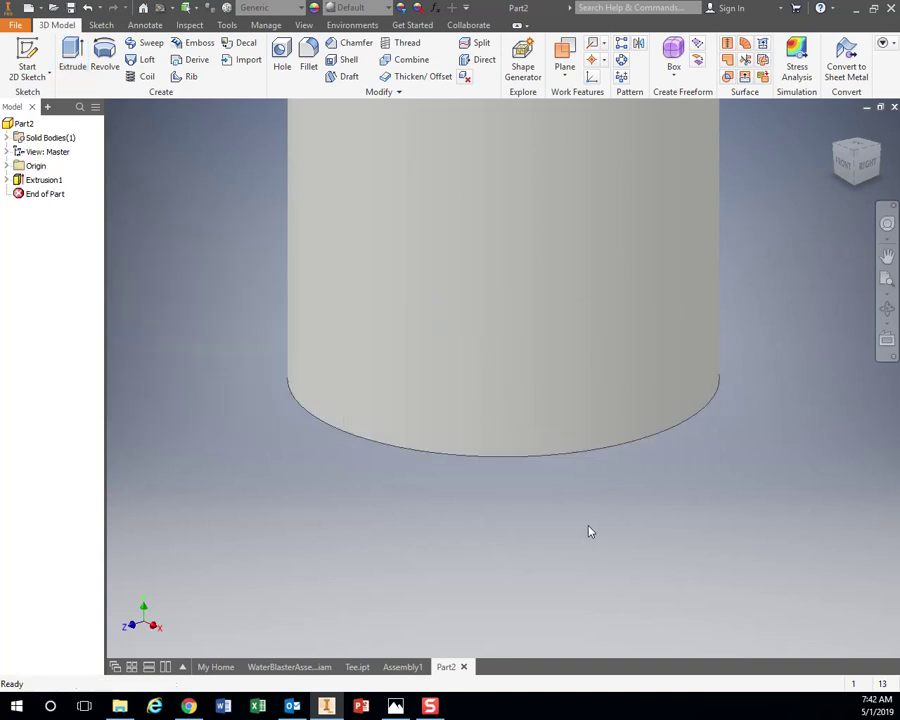
pyautogui.scroll(10, 588, 528)
pyautogui.moveTo(597, 360); pyautogui.dragTo(522, 410, button='middle')
pyautogui.scroll(-3, 520, 366)
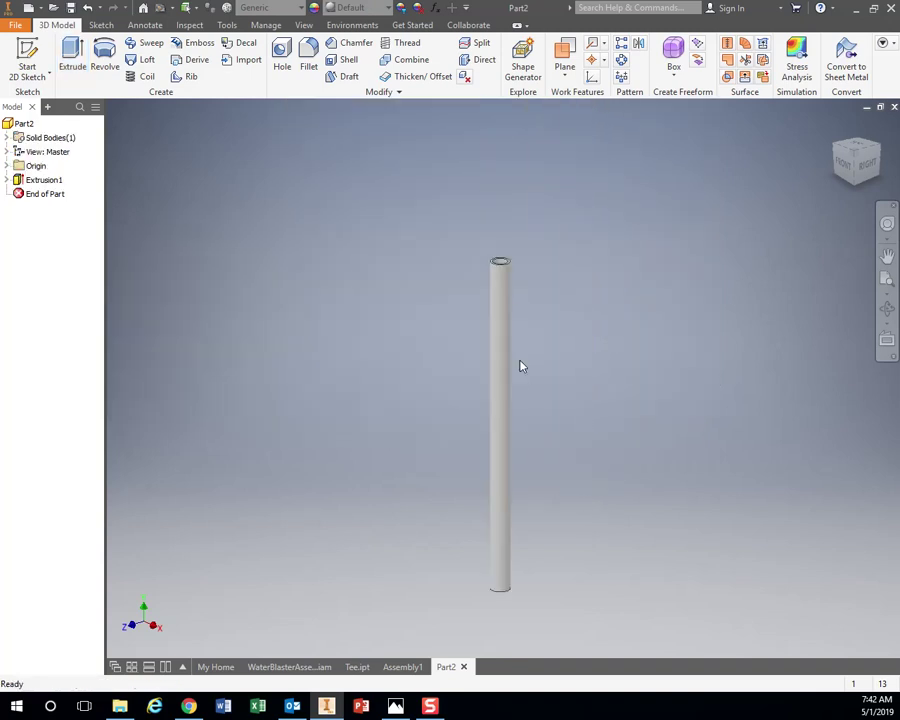
# Save the part as PVCPipe_18in in the WaterBlaster folder on the personal network drive
pyautogui.click(15, 24)
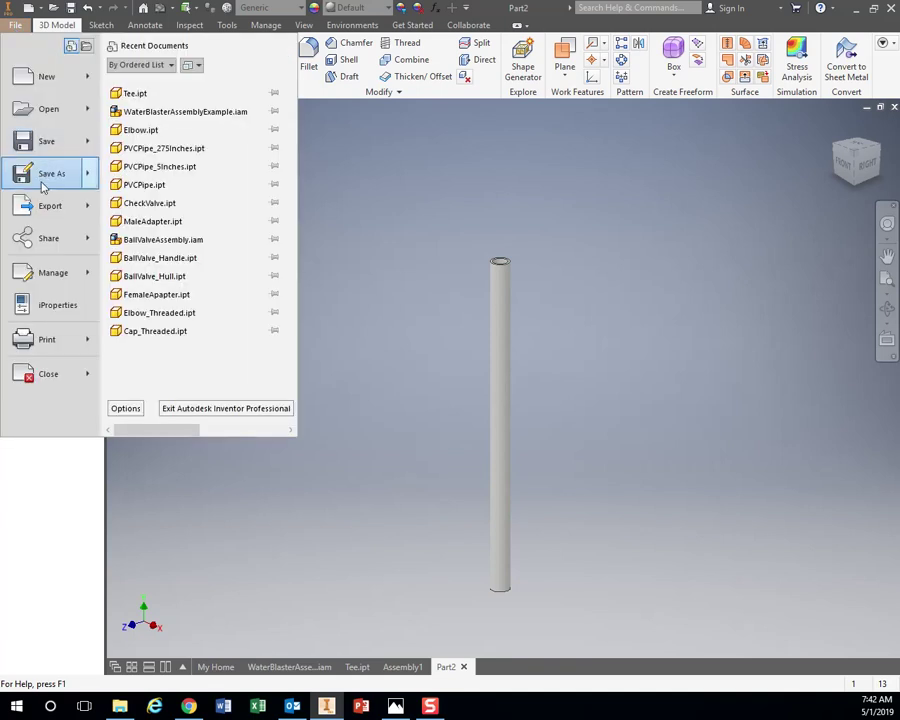
pyautogui.click(42, 181)
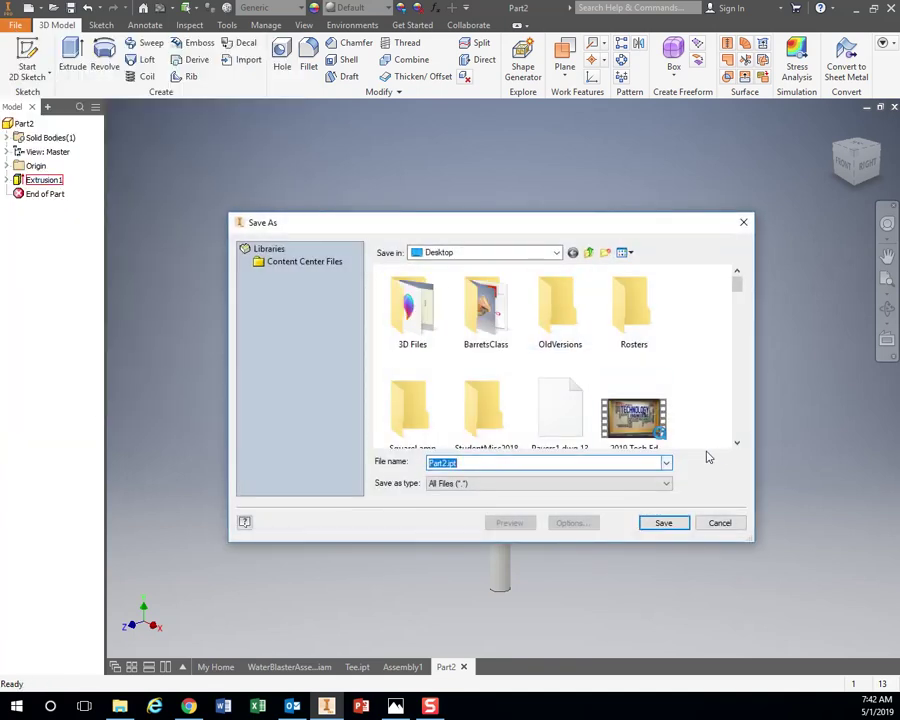
pyautogui.click(470, 253)
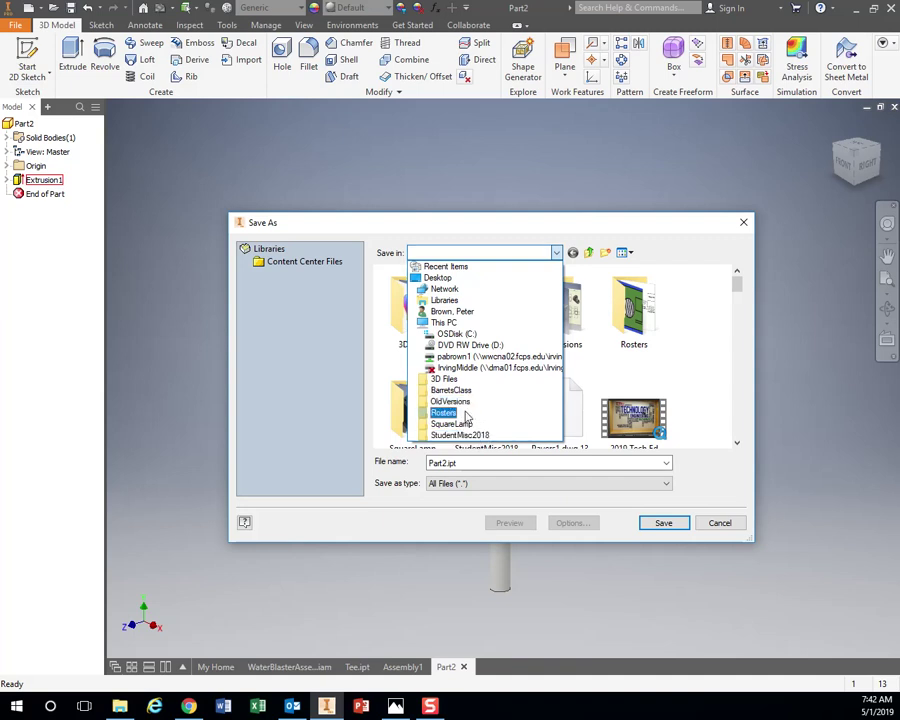
pyautogui.click(458, 357)
pyautogui.scroll(-5, 436, 395)
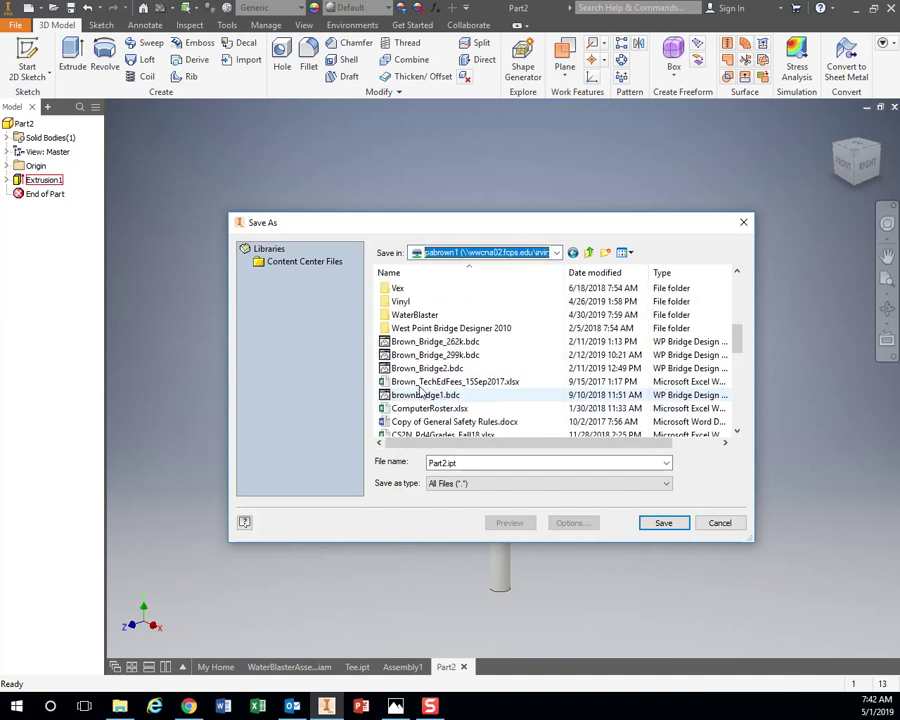
pyautogui.doubleClick(412, 343)
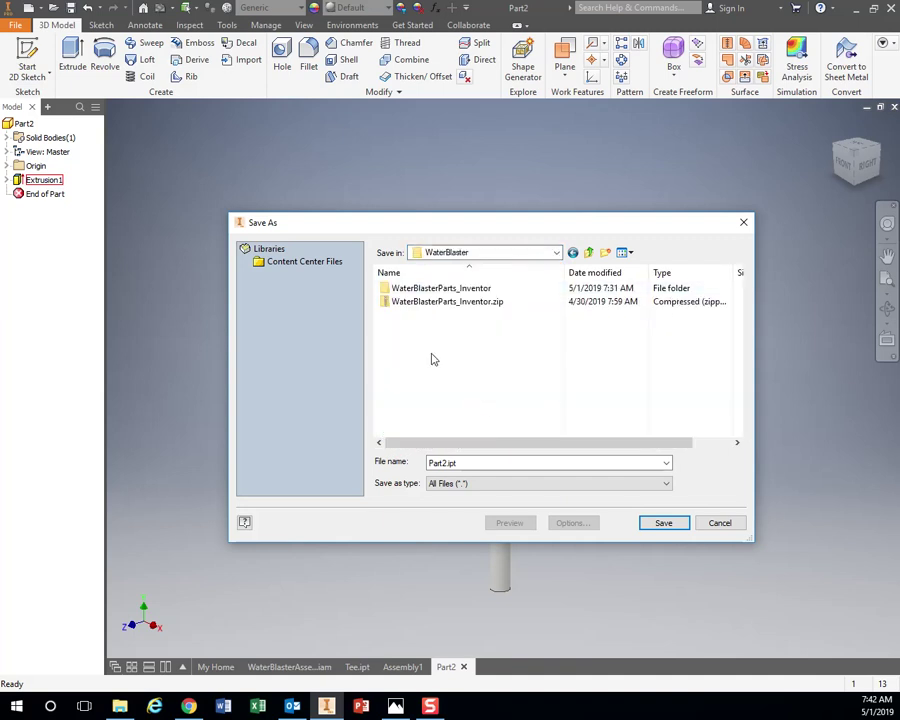
pyautogui.click(469, 462)
pyautogui.write('PVCPipe_18')
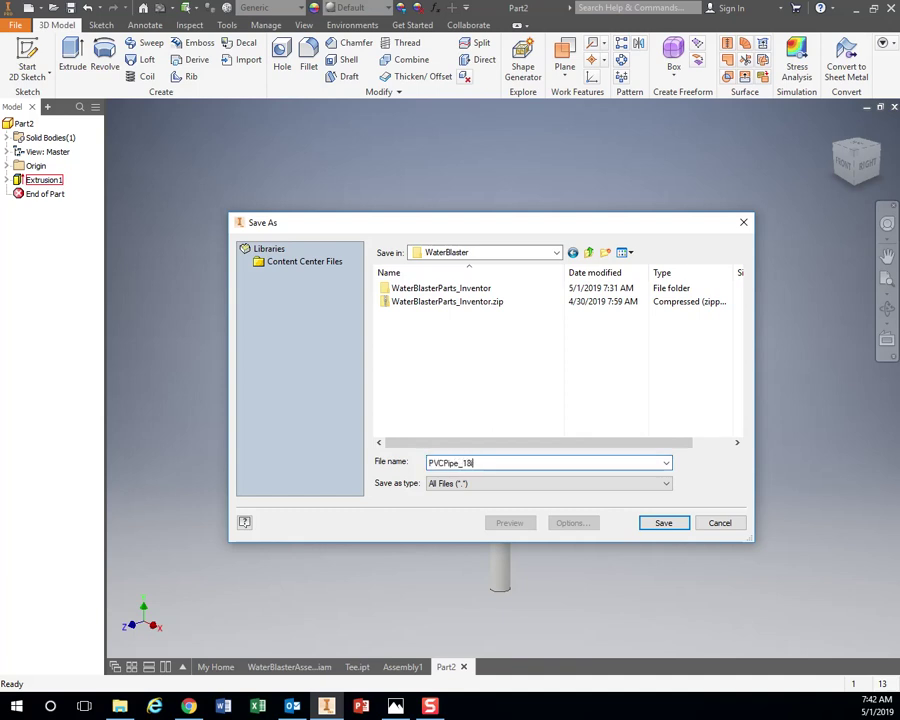
pyautogui.press('Return')
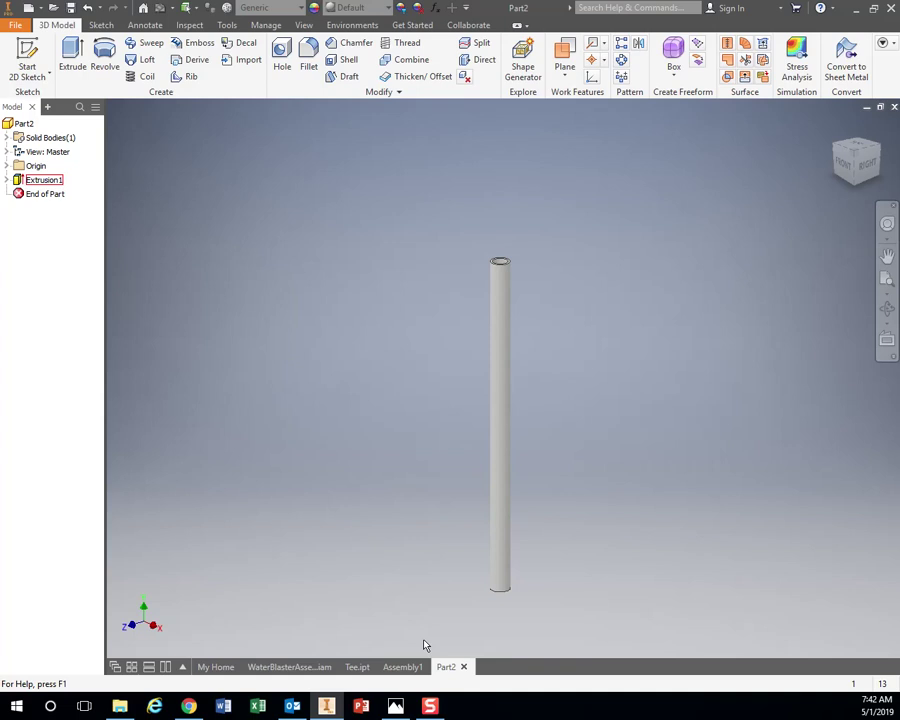
# Place one PVCPipe_18in.ipt from the WaterBlaster folder into the water blaster assembly, beside the existing components
pyautogui.click(403, 668)
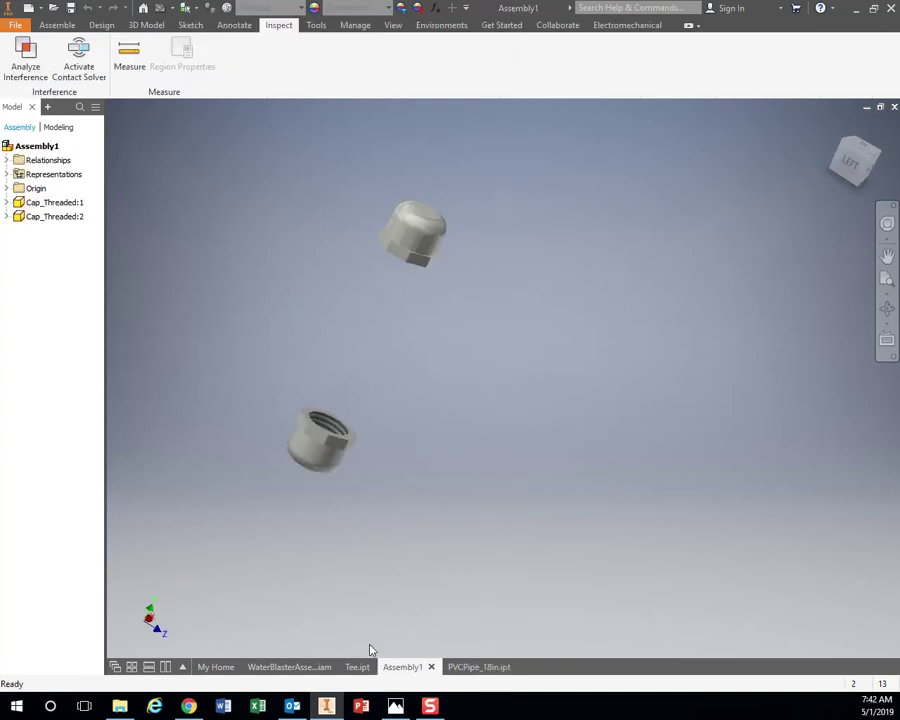
pyautogui.click(300, 667)
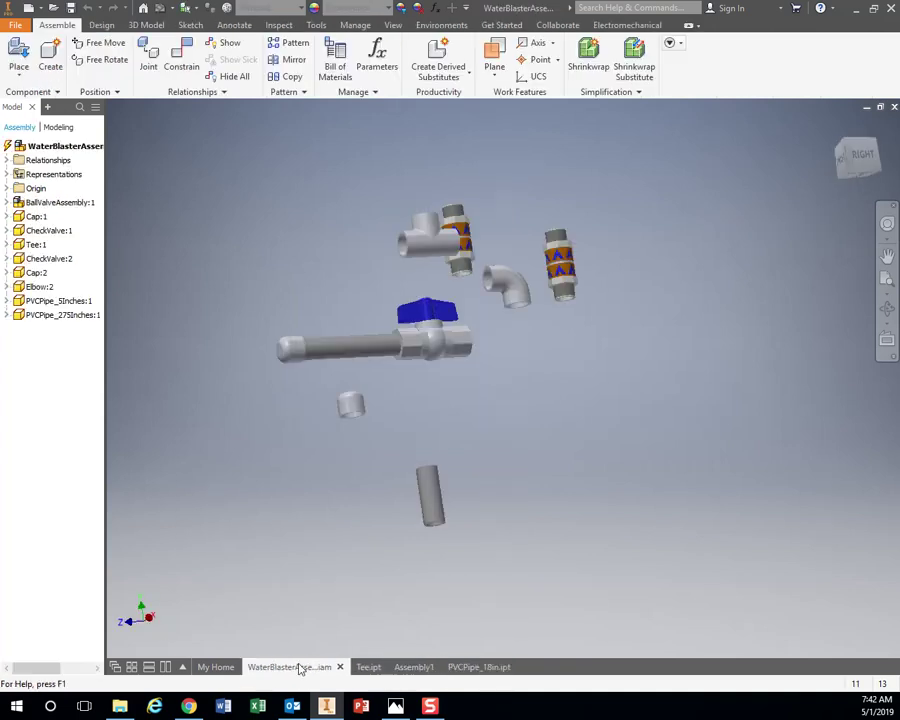
pyautogui.click(18, 56)
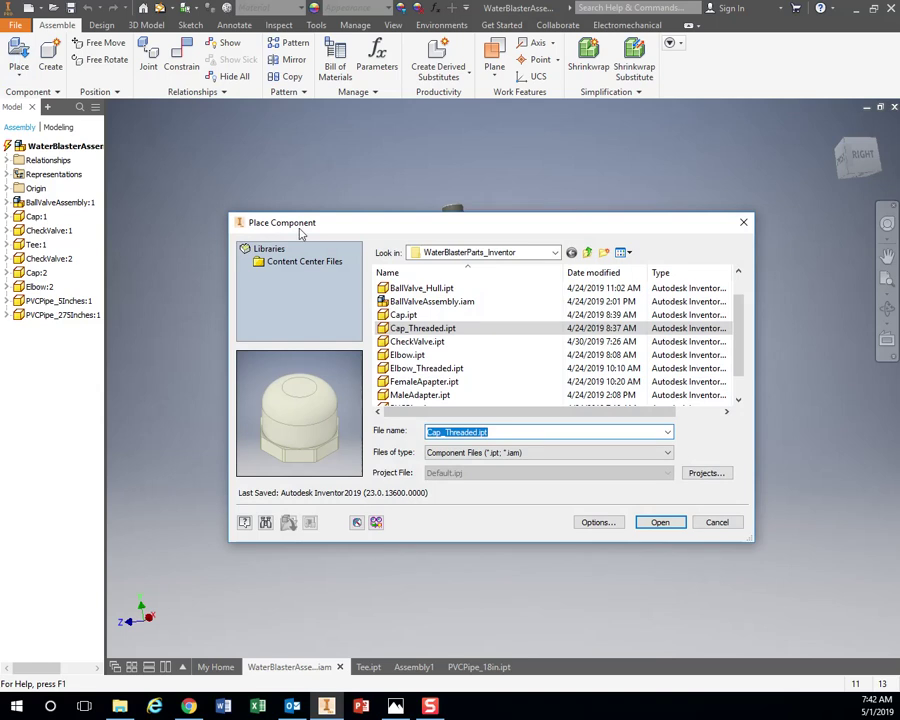
pyautogui.click(588, 253)
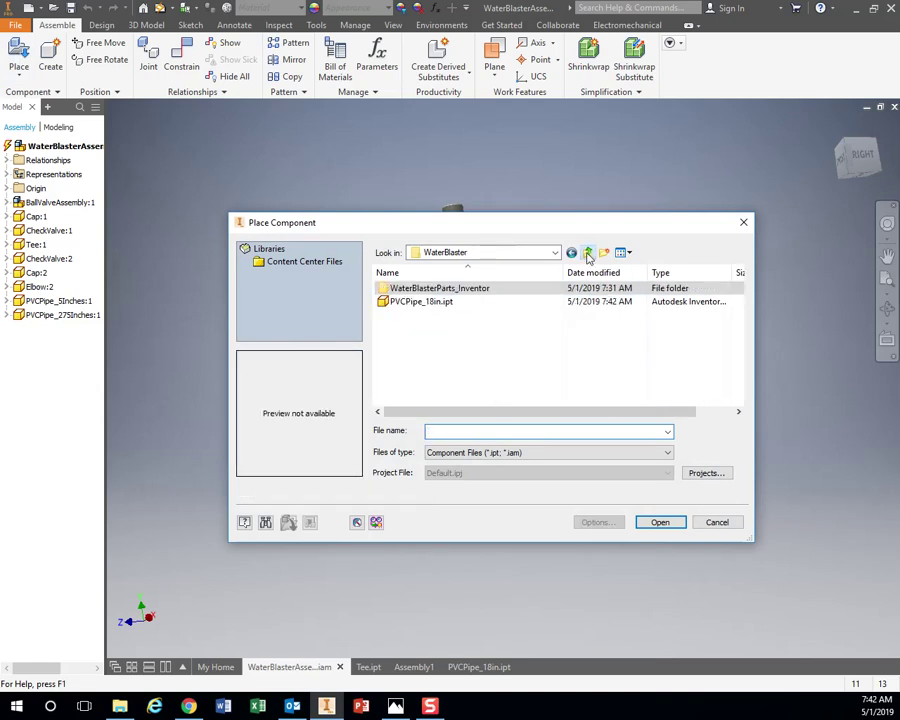
pyautogui.click(421, 301)
pyautogui.click(656, 521)
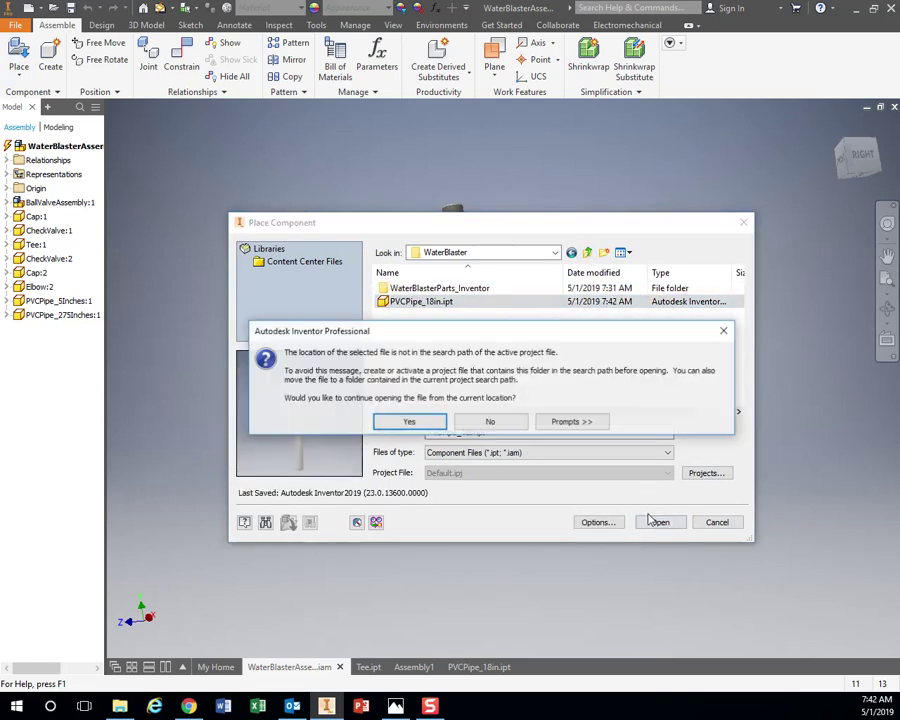
pyautogui.click(426, 421)
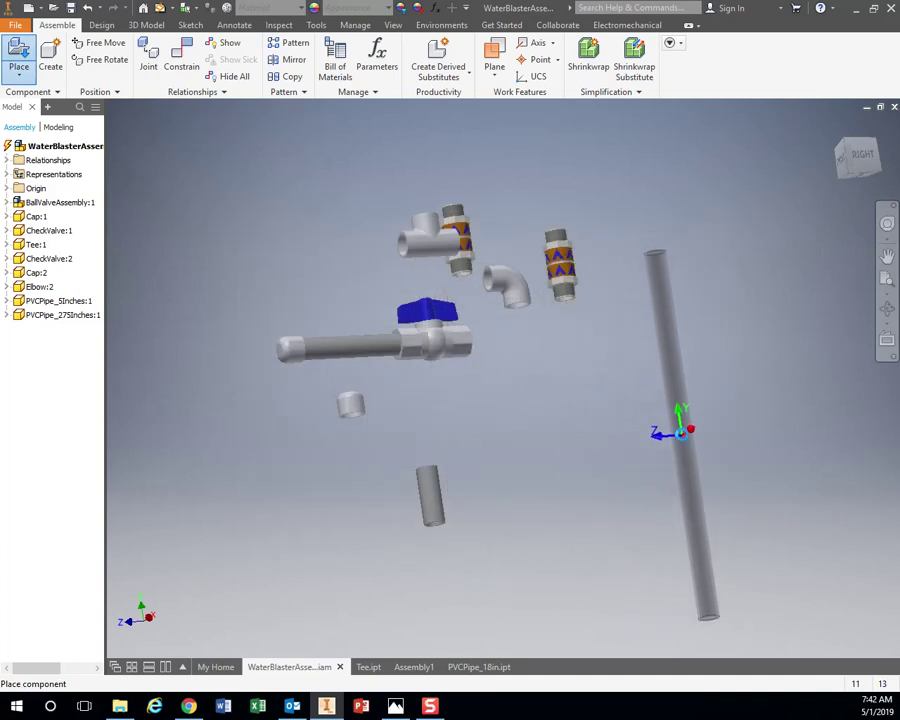
pyautogui.click(680, 432)
pyautogui.rightClick(610, 422)
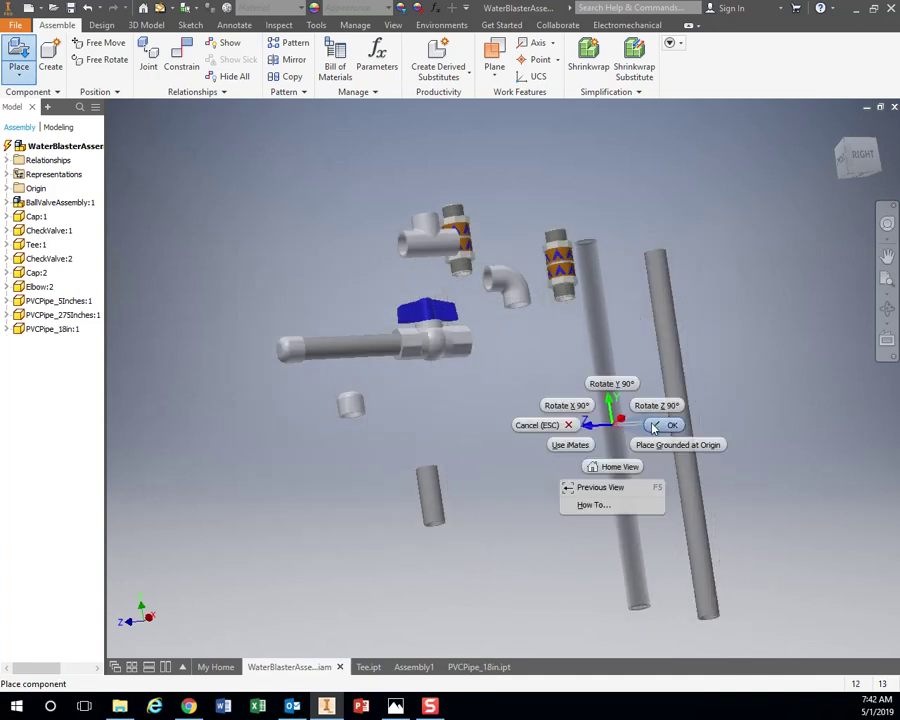
pyautogui.click(655, 426)
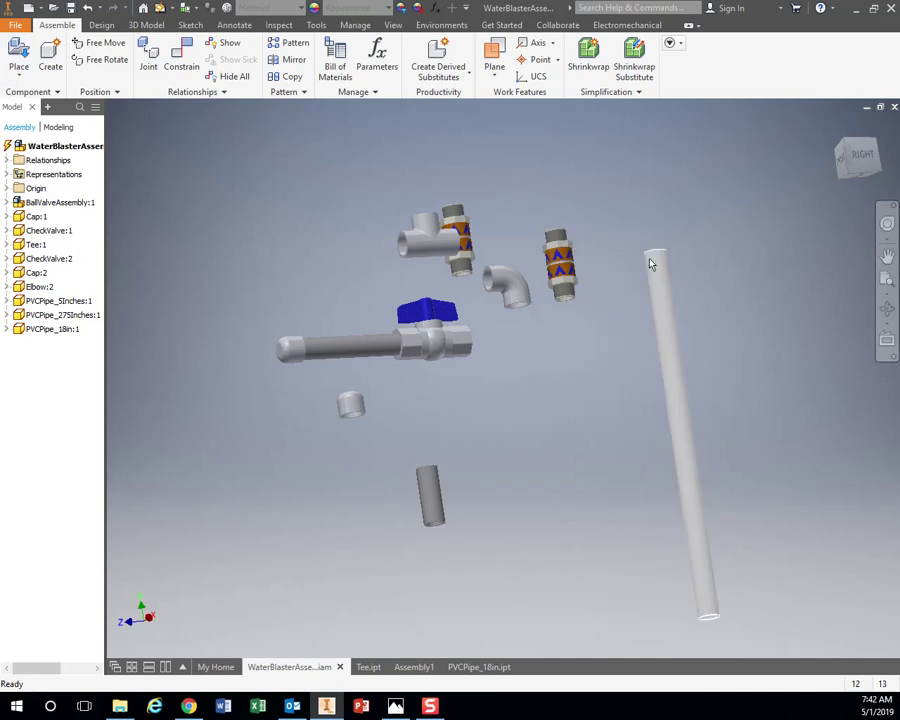
pyautogui.click(187, 68)
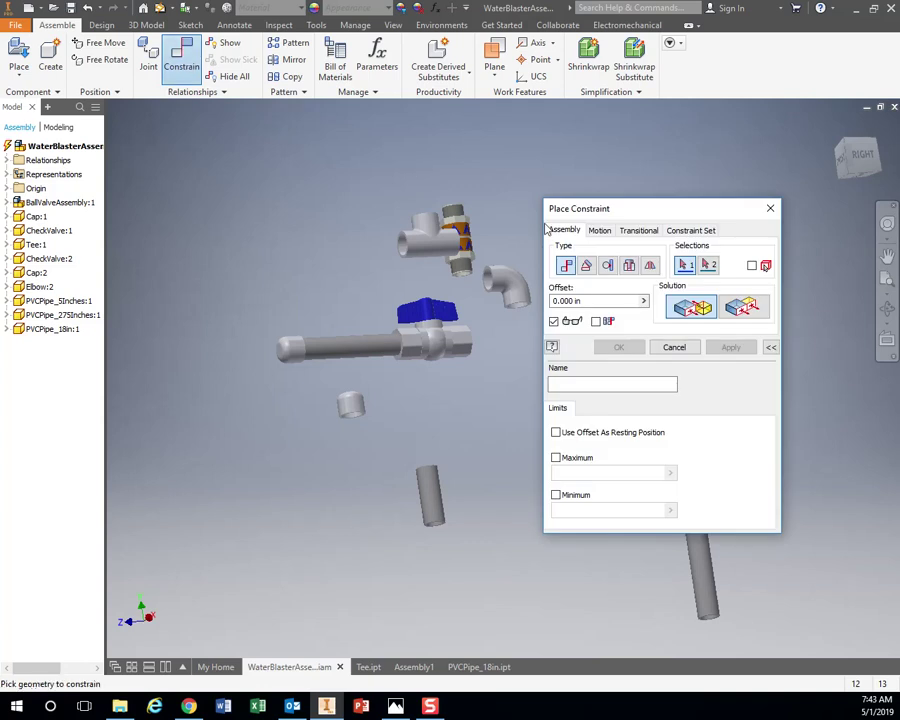
pyautogui.click(632, 265)
pyautogui.moveTo(643, 209); pyautogui.dragTo(181, 235)
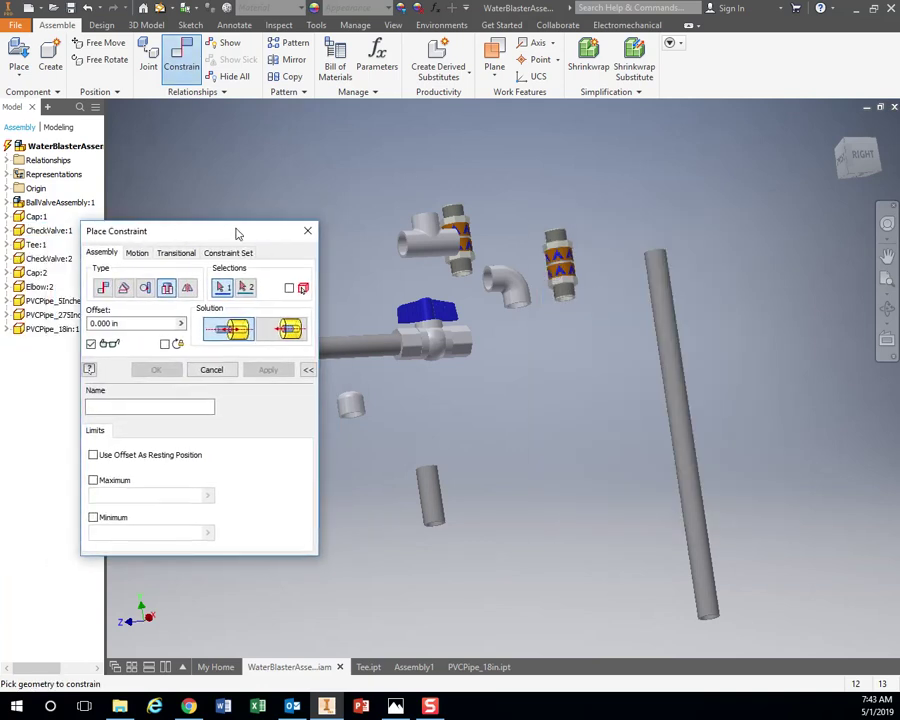
pyautogui.click(652, 258)
pyautogui.click(478, 349)
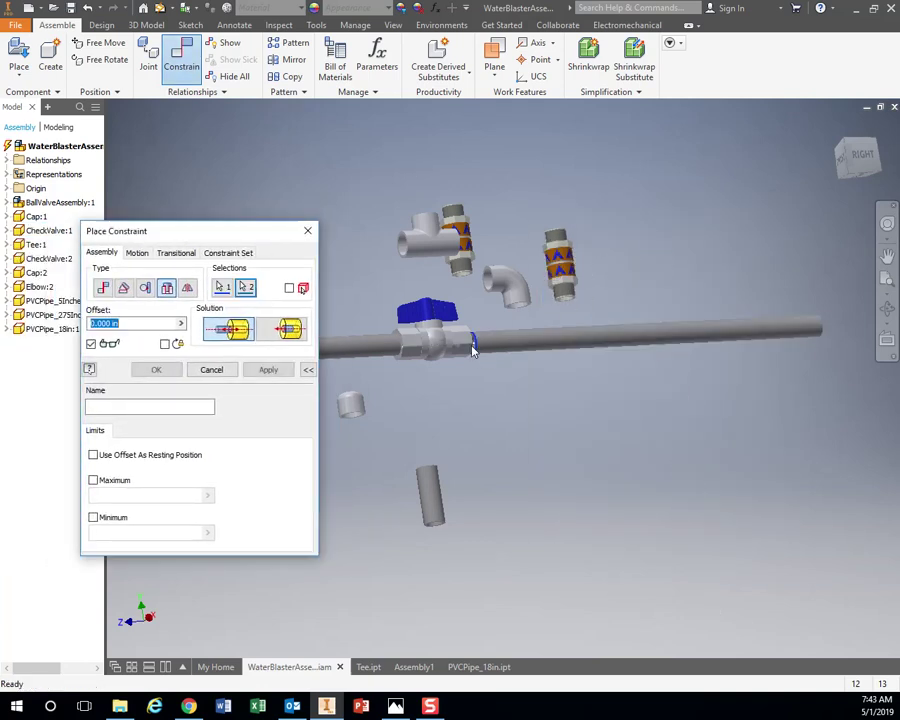
pyautogui.press('F4')
pyautogui.moveTo(521, 373); pyautogui.dragTo(541, 358)
pyautogui.scroll(-5, 551, 300)
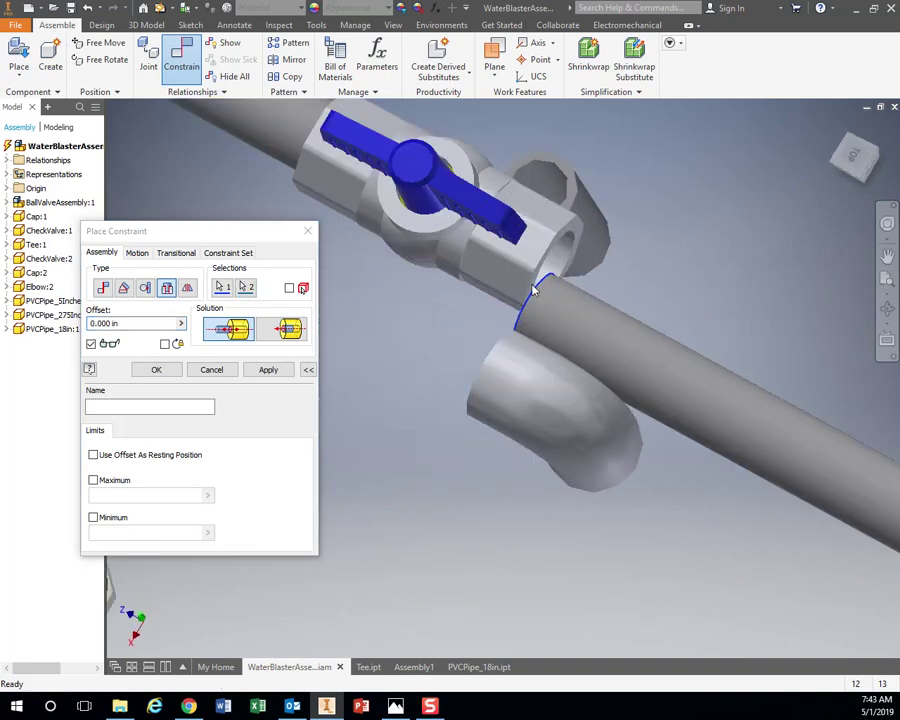
pyautogui.scroll(-3, 535, 290)
pyautogui.moveTo(553, 298); pyautogui.dragTo(600, 290)
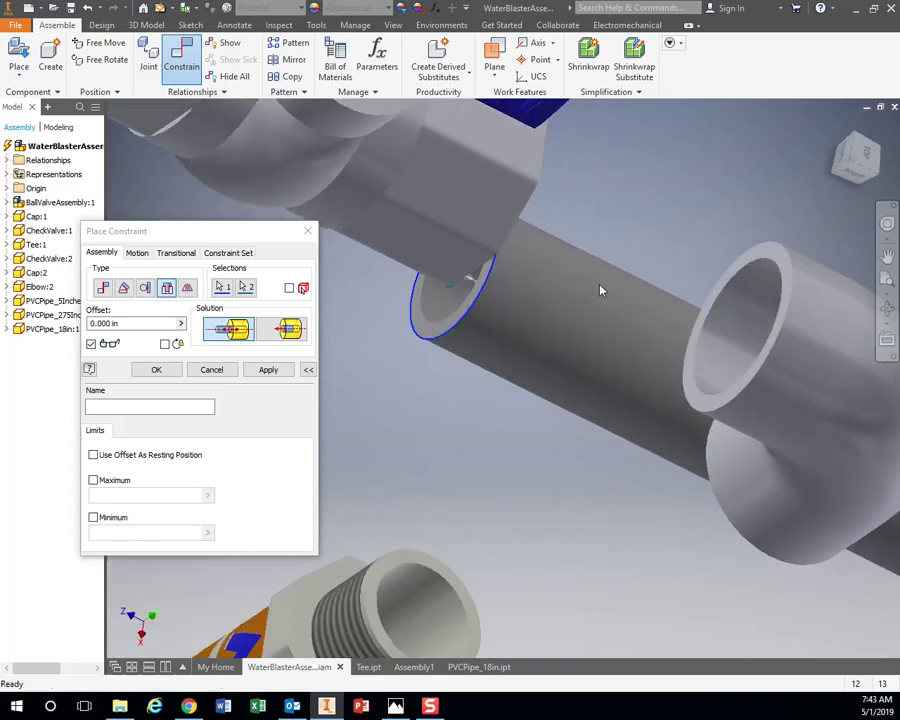
pyautogui.click(216, 370)
# Apply an opposed Insert constraint with 0.000 in offset between the 18-inch pipe's end and the ball valve's open socket
pyautogui.scroll(6, 627, 508)
pyautogui.moveTo(745, 470); pyautogui.dragTo(527, 415, button='middle')
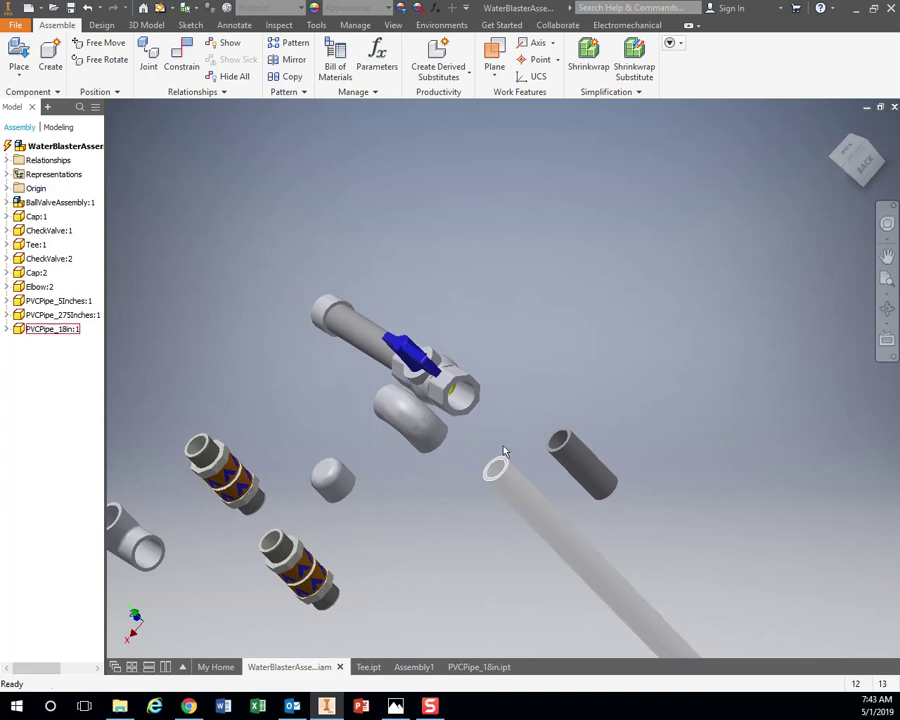
pyautogui.click(182, 55)
pyautogui.click(168, 288)
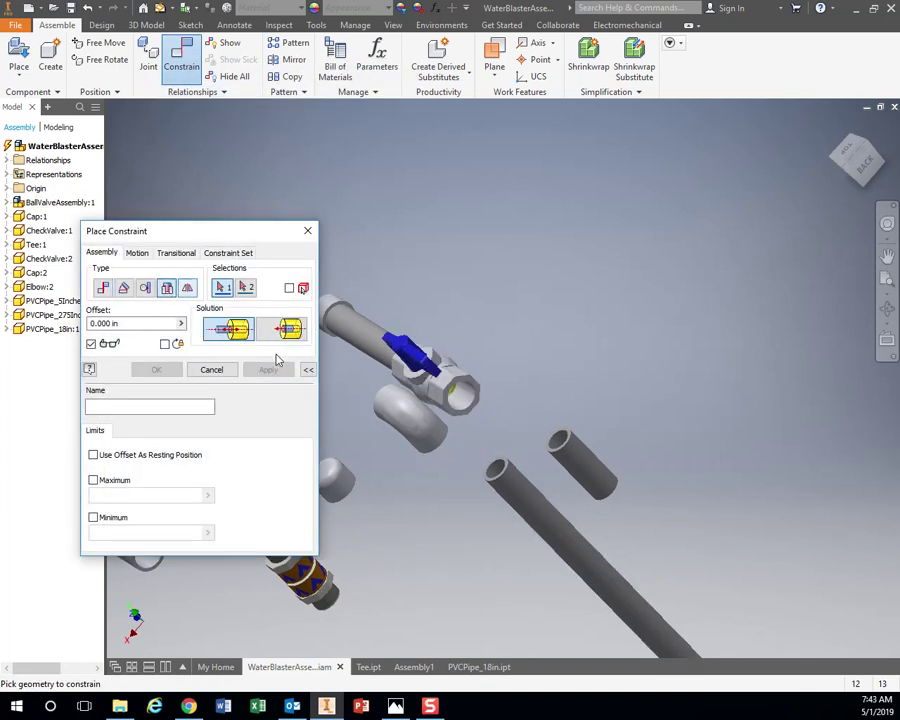
pyautogui.click(497, 470)
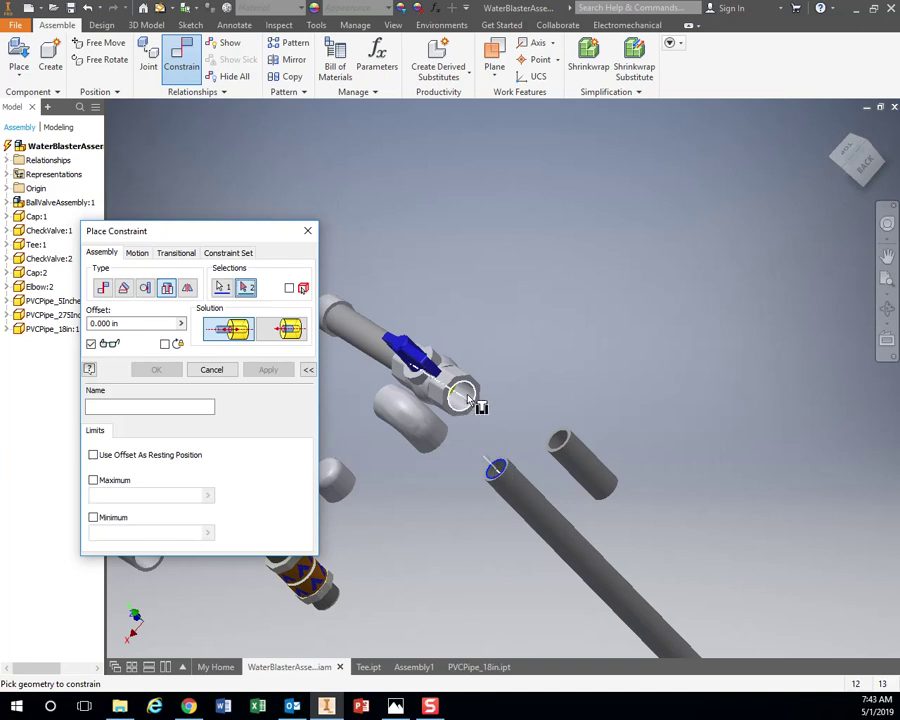
pyautogui.click(460, 394)
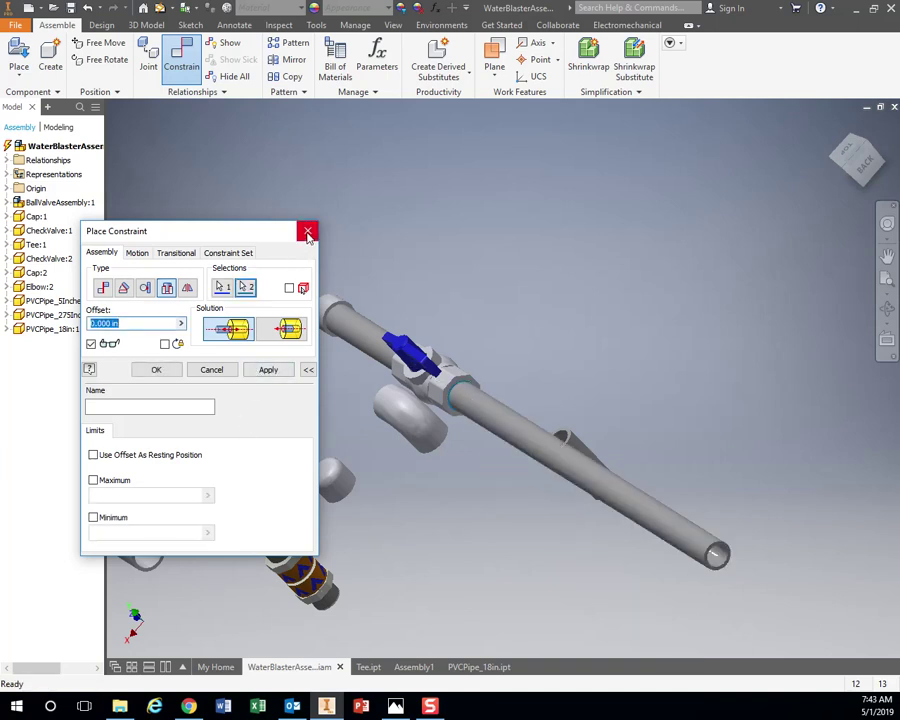
pyautogui.click(268, 369)
# Compare the assembly, the tee part and the 18-inch pipe with the SampleWaterBlasterLayout drawing to see which part joins the pipe
pyautogui.keyDown('shift'); pyautogui.moveTo(598, 317); pyautogui.dragTo(711, 277, button='middle'); pyautogui.keyUp('shift')
pyautogui.moveTo(725, 352); pyautogui.dragTo(663, 334, button='middle')
pyautogui.scroll(3, 662, 376)
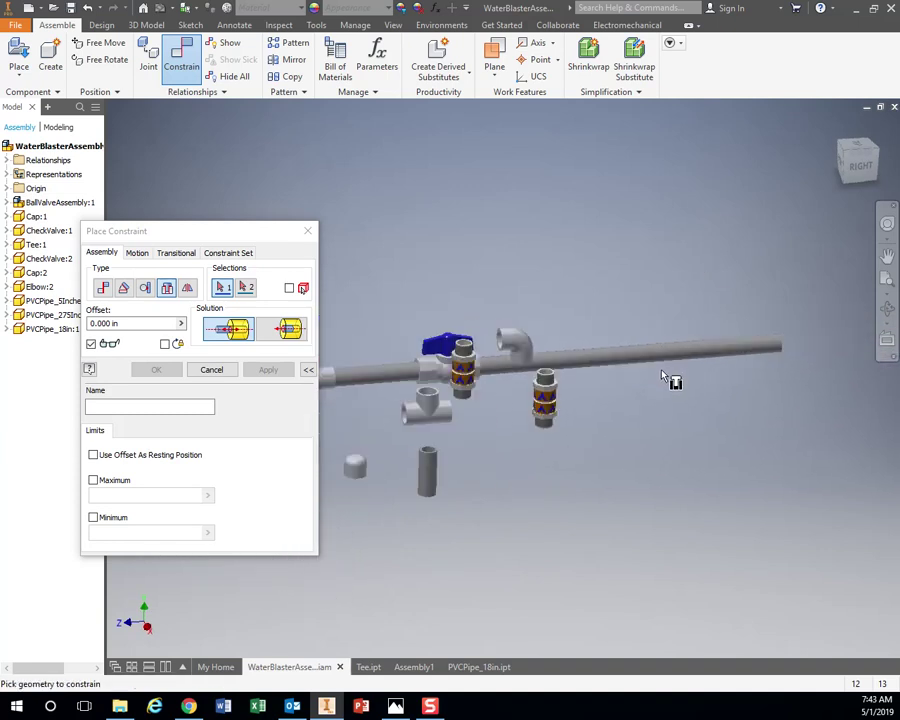
pyautogui.hotkey('alt', 'Tab')
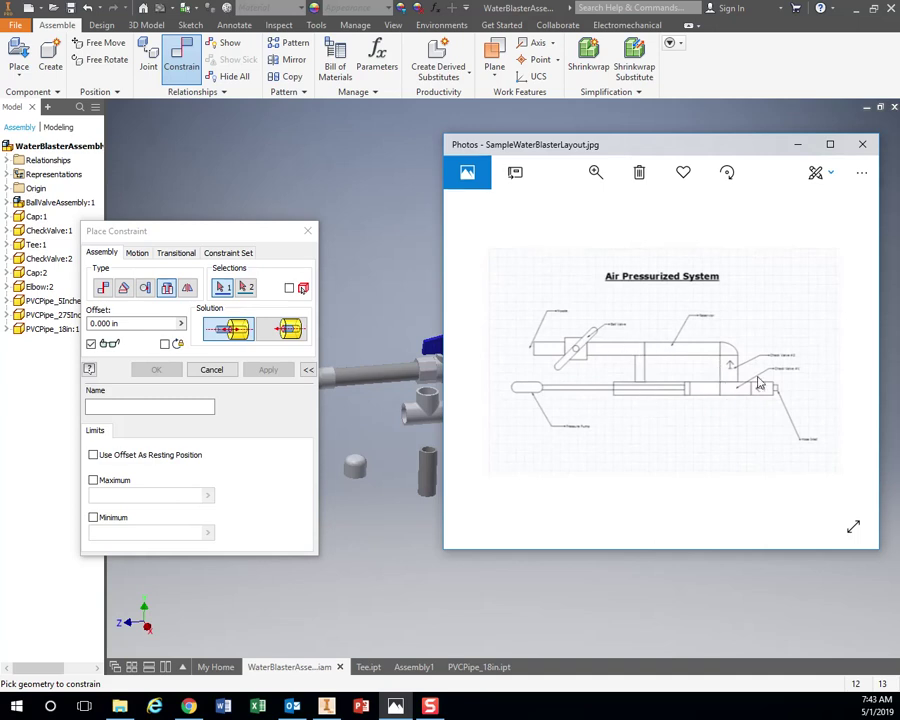
pyautogui.click(367, 667)
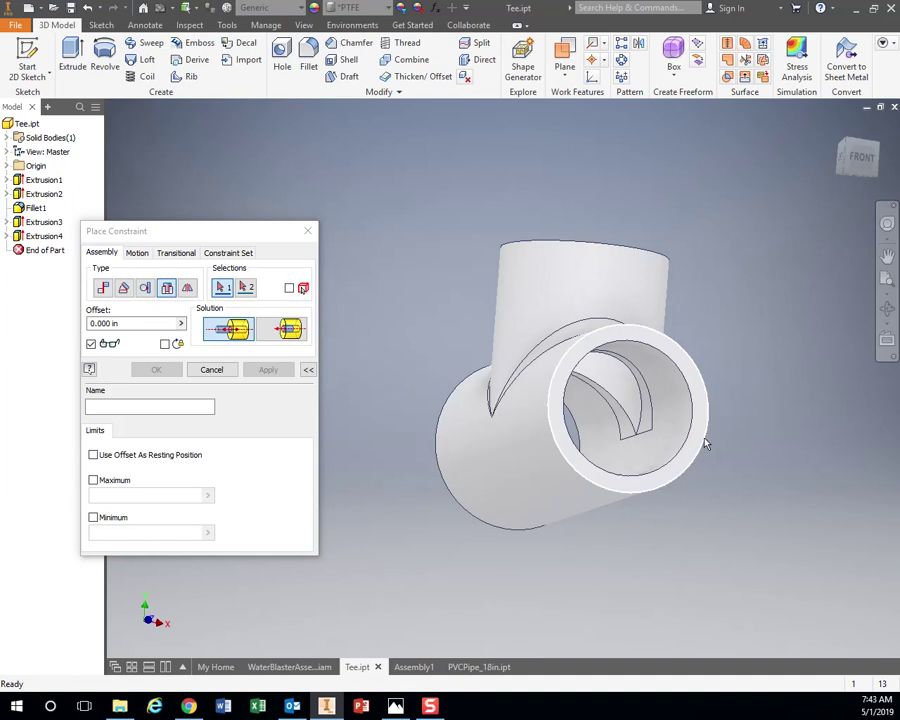
pyautogui.keyDown('shift'); pyautogui.moveTo(697, 433); pyautogui.dragTo(675, 415, button='middle'); pyautogui.keyUp('shift')
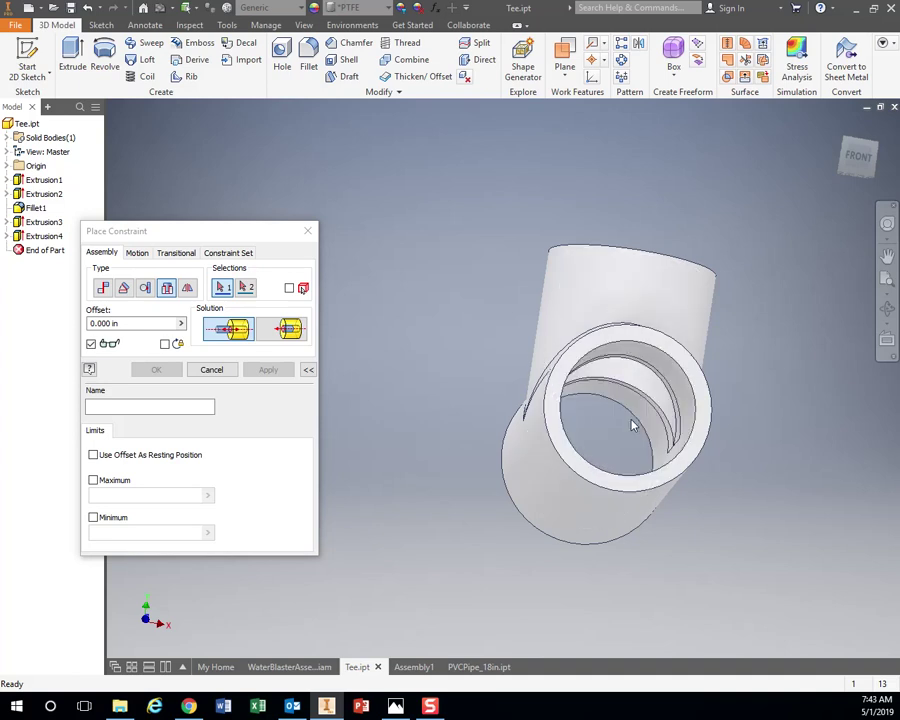
pyautogui.click(468, 671)
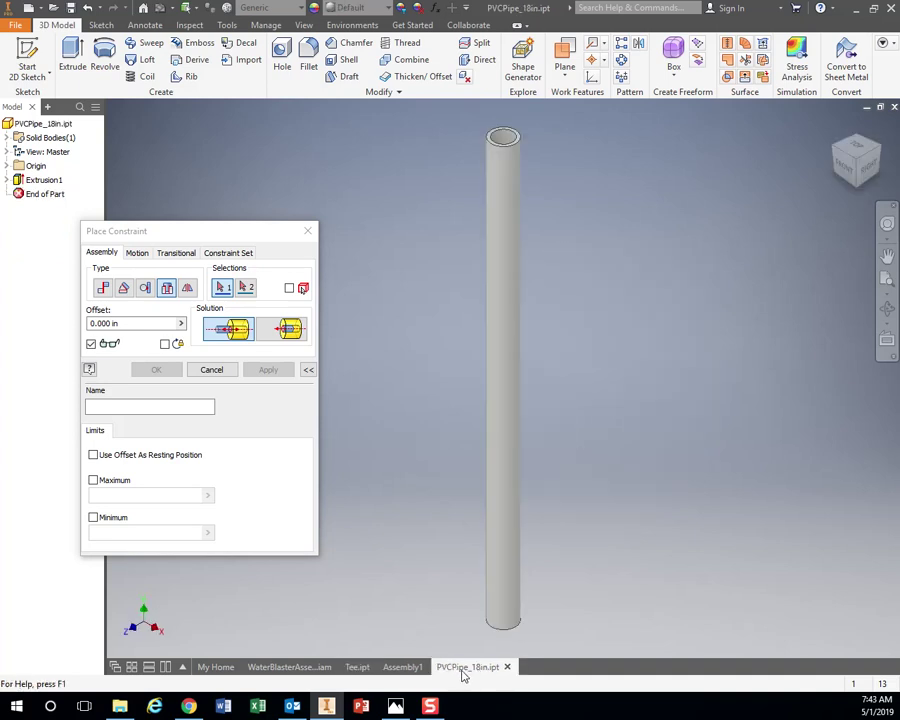
pyautogui.click(396, 707)
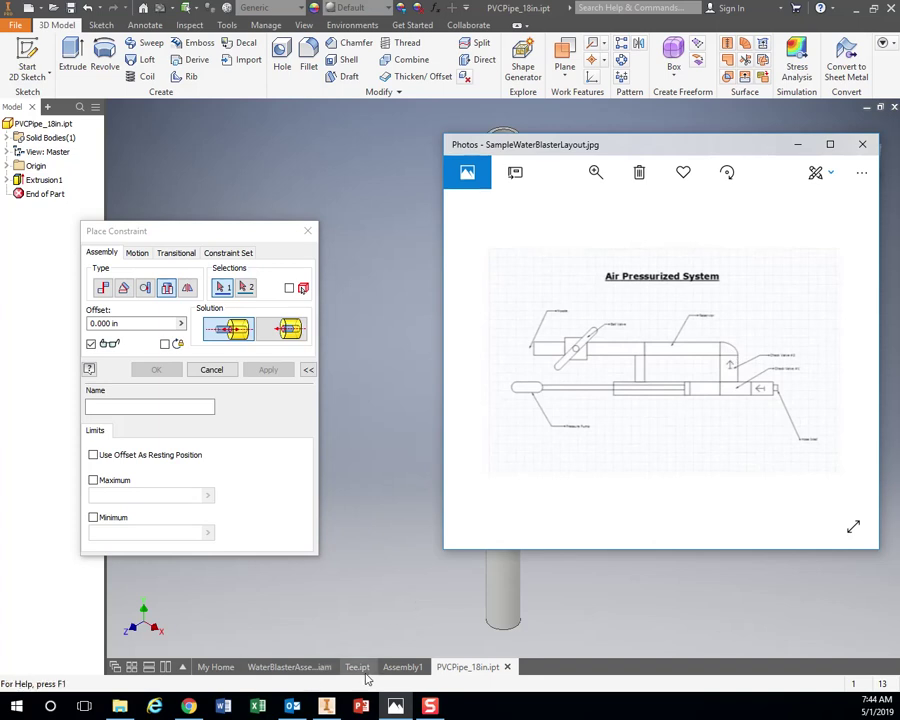
pyautogui.click(303, 668)
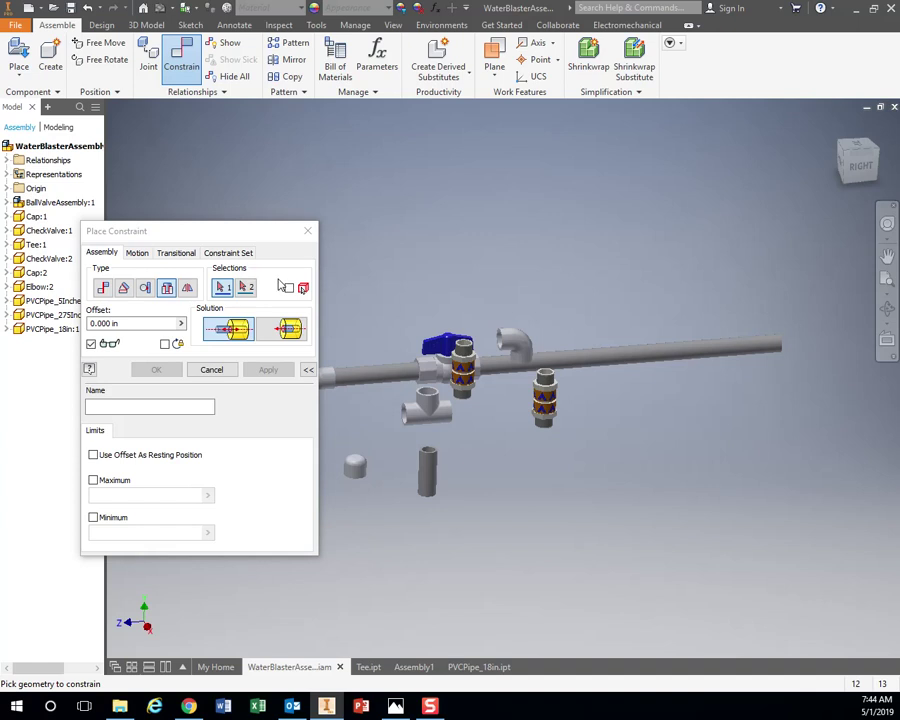
# Apply an Insert constraint with 0.000 in offset to seat the elbow on the free end of the 18-inch pipe
pyautogui.click(507, 344)
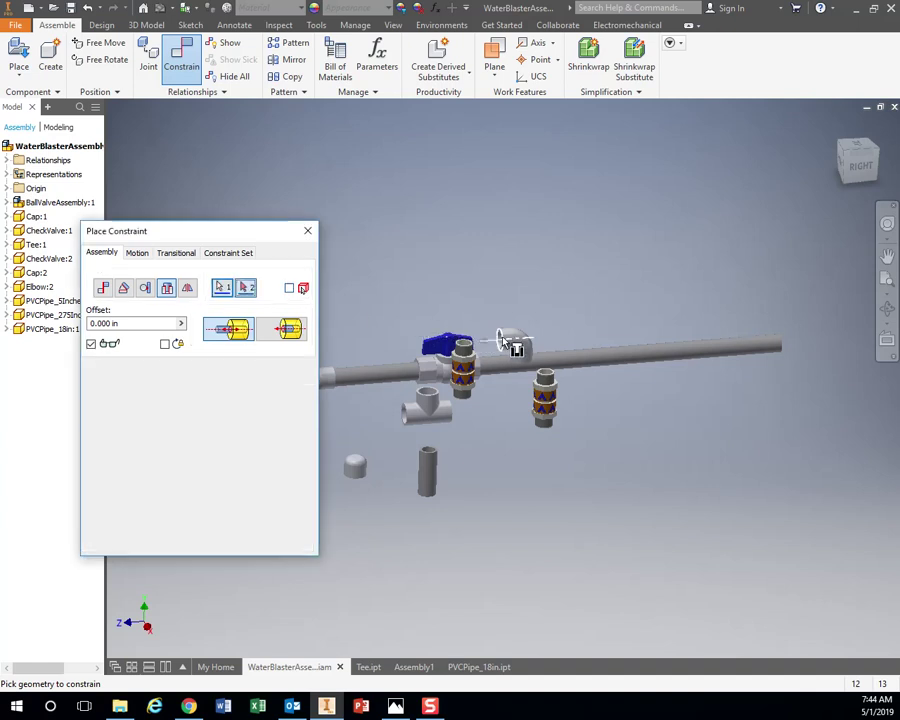
pyautogui.click(796, 361)
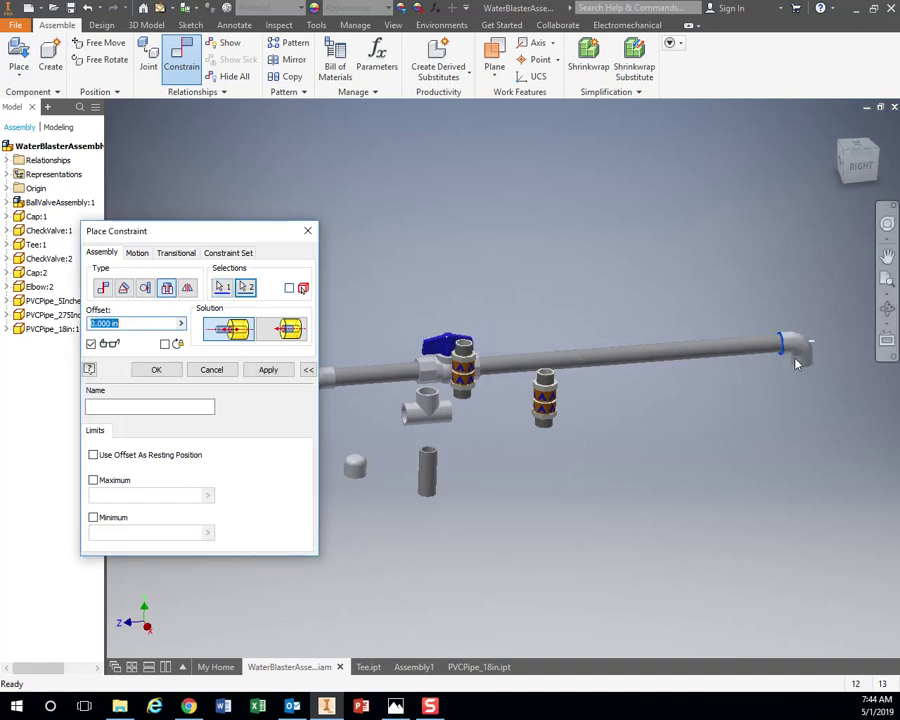
pyautogui.click(268, 369)
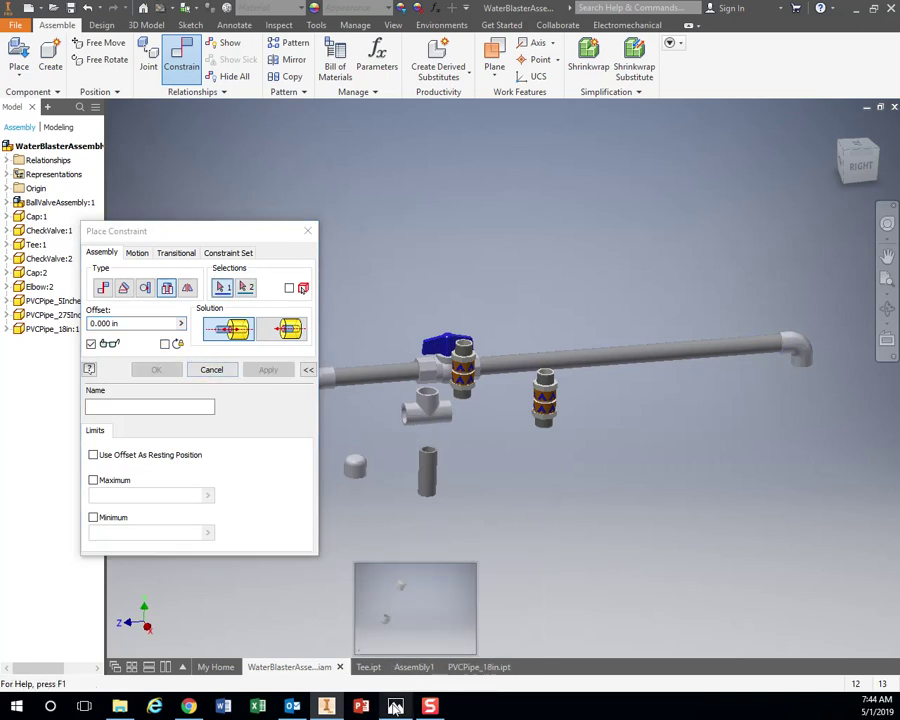
# Consult the layout drawing, inspect the check valve's threaded ends up close, and leave the Constrain command
pyautogui.click(396, 707)
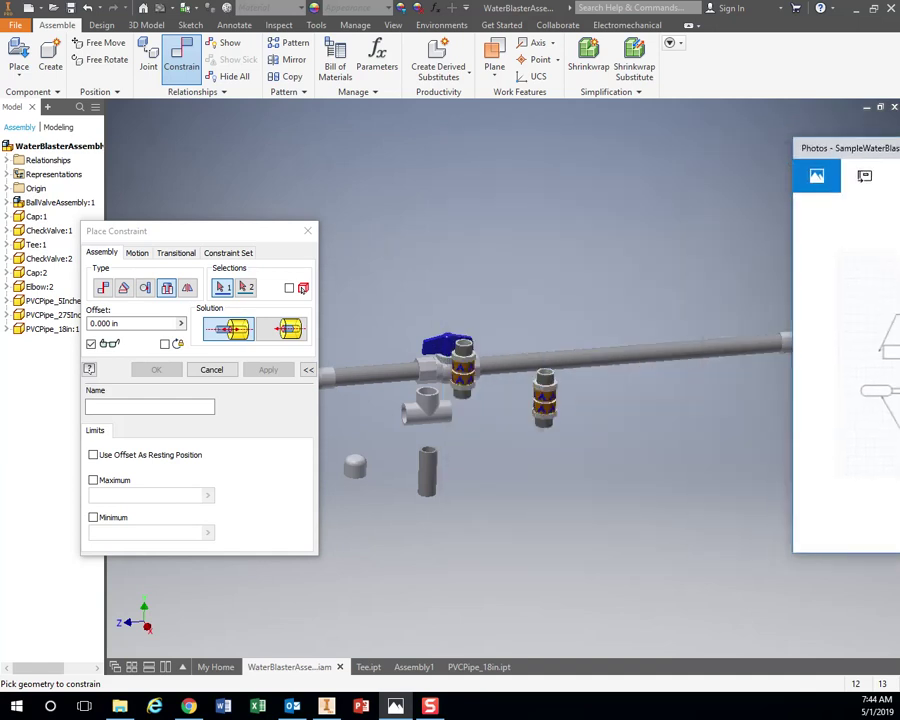
pyautogui.scroll(5, 540, 385)
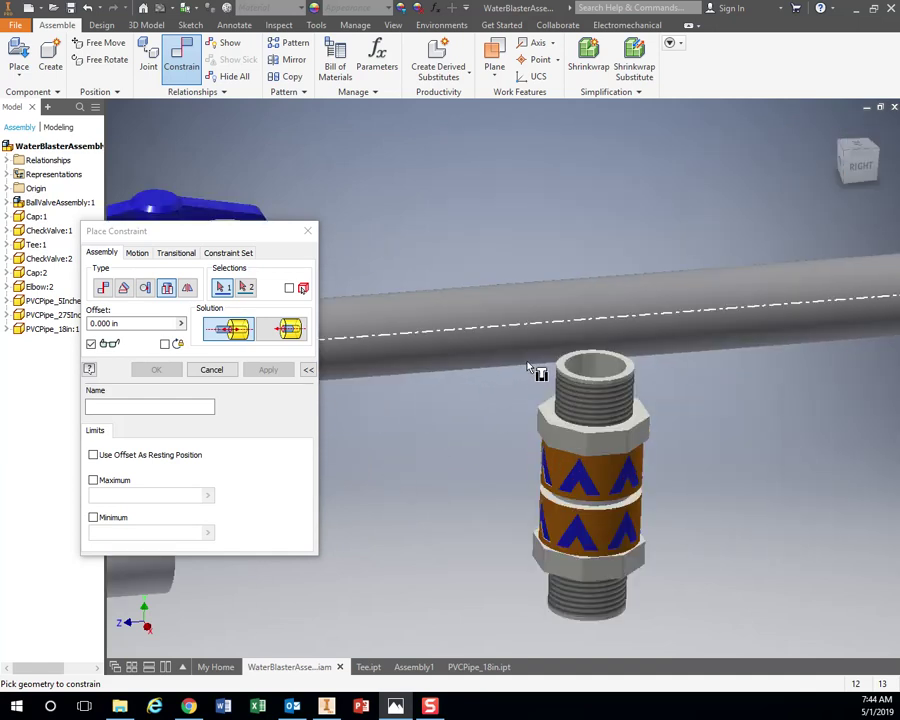
pyautogui.scroll(2, 528, 366)
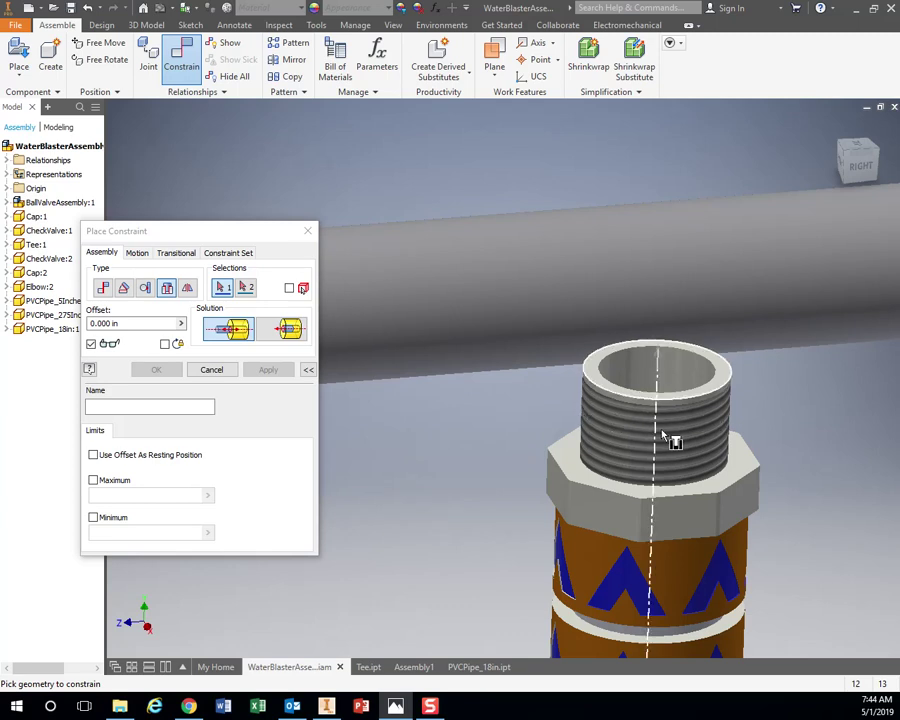
pyautogui.scroll(-2, 662, 437)
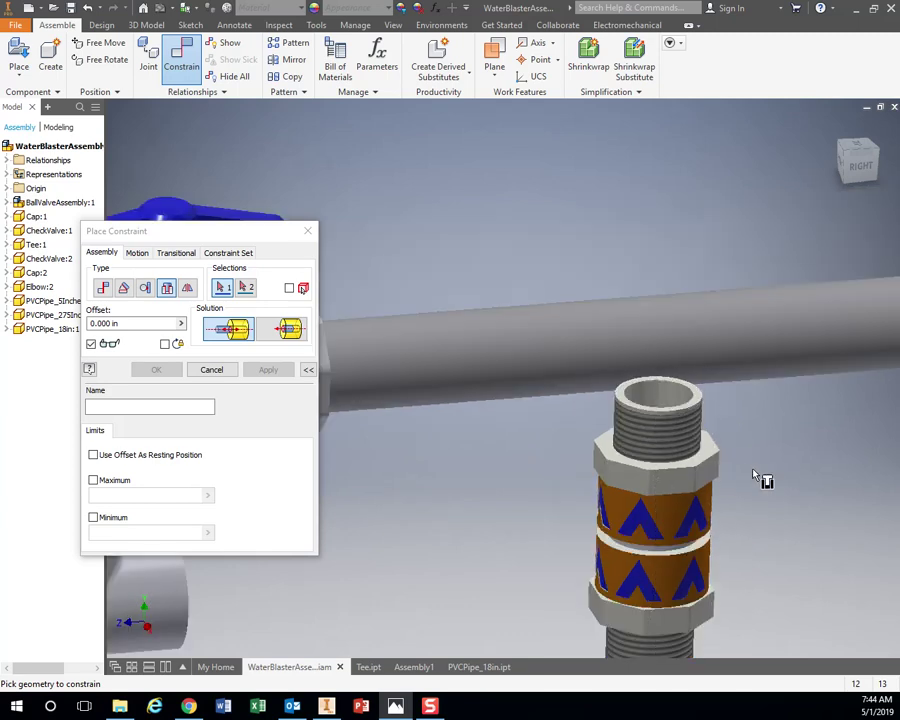
pyautogui.moveTo(754, 475); pyautogui.dragTo(533, 380, button='middle')
pyautogui.scroll(-6, 580, 407)
pyautogui.moveTo(610, 419); pyautogui.dragTo(563, 437, button='middle')
pyautogui.scroll(3, 505, 413)
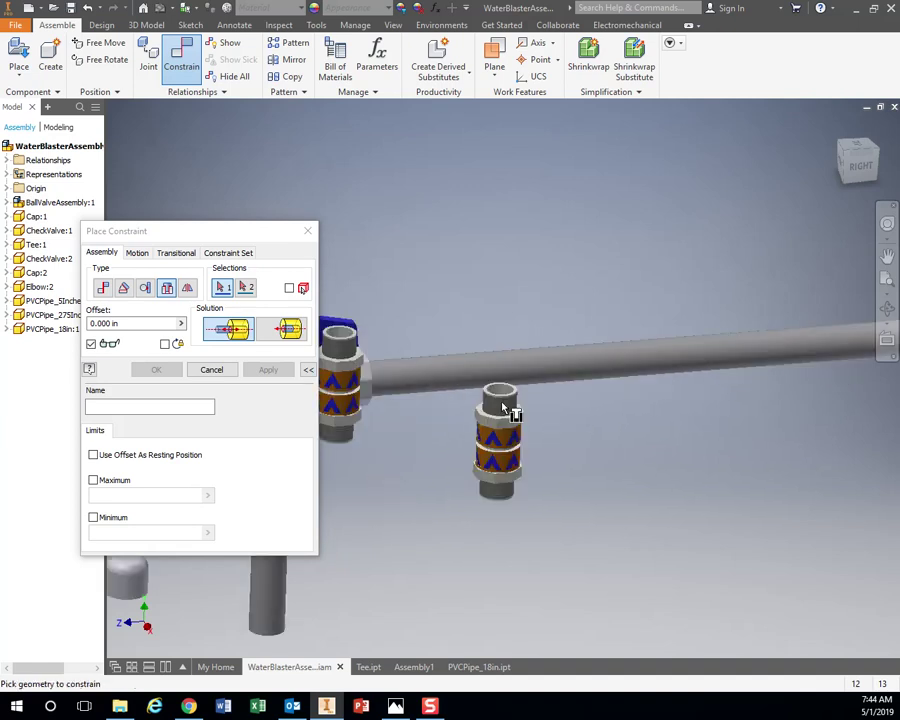
pyautogui.scroll(-3, 606, 455)
pyautogui.click(307, 233)
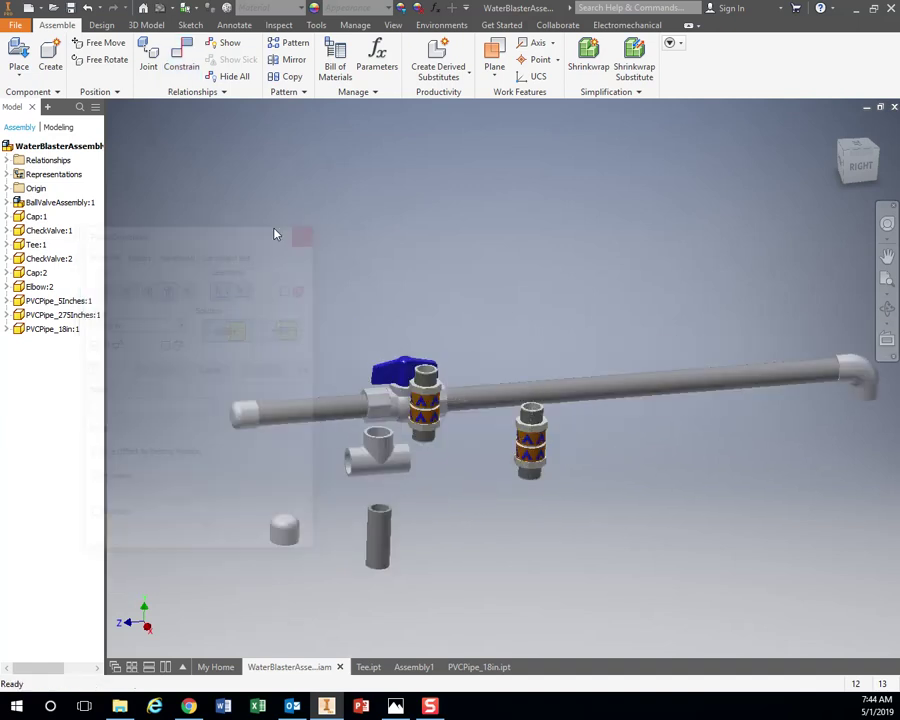
# Place four FemaleApapter.ipt components from the WaterBlasterParts_Inventor folder in the empty space below the long pipe
pyautogui.click(18, 55)
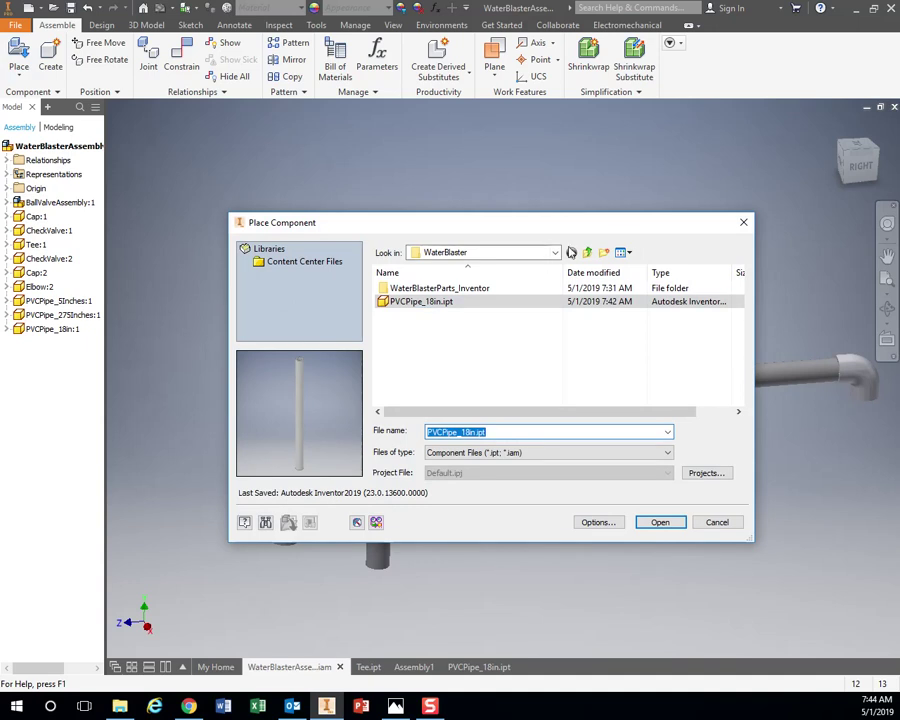
pyautogui.doubleClick(480, 289)
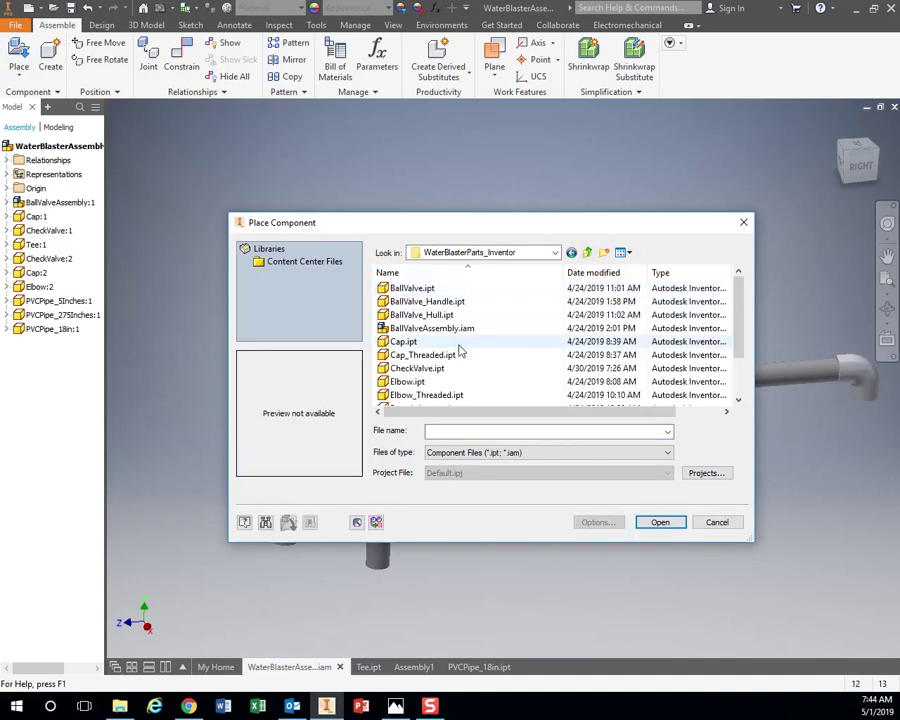
pyautogui.scroll(-2, 455, 355)
pyautogui.click(424, 355)
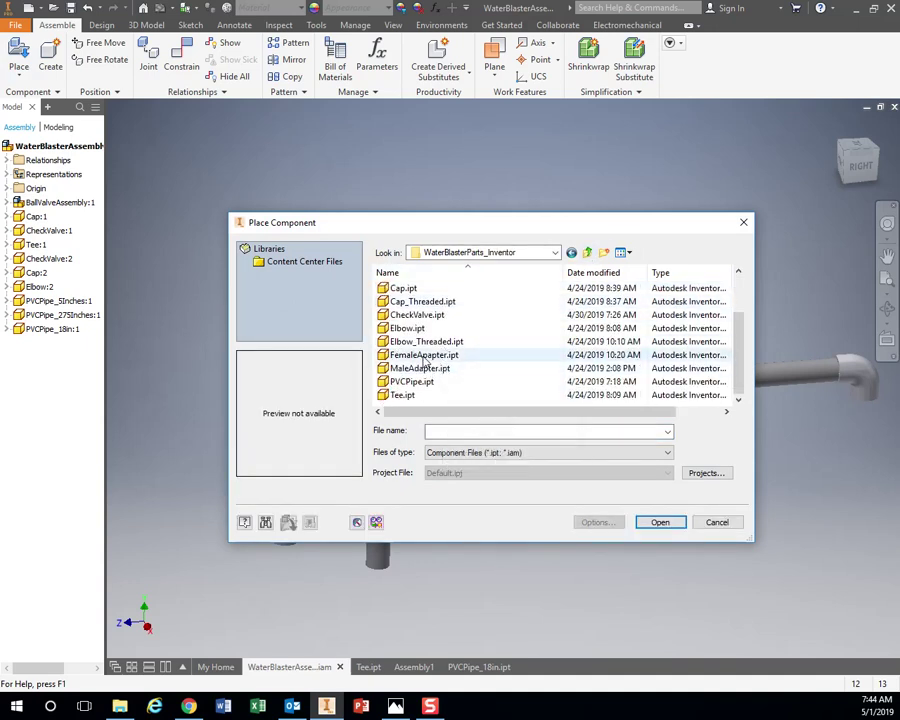
pyautogui.click(660, 522)
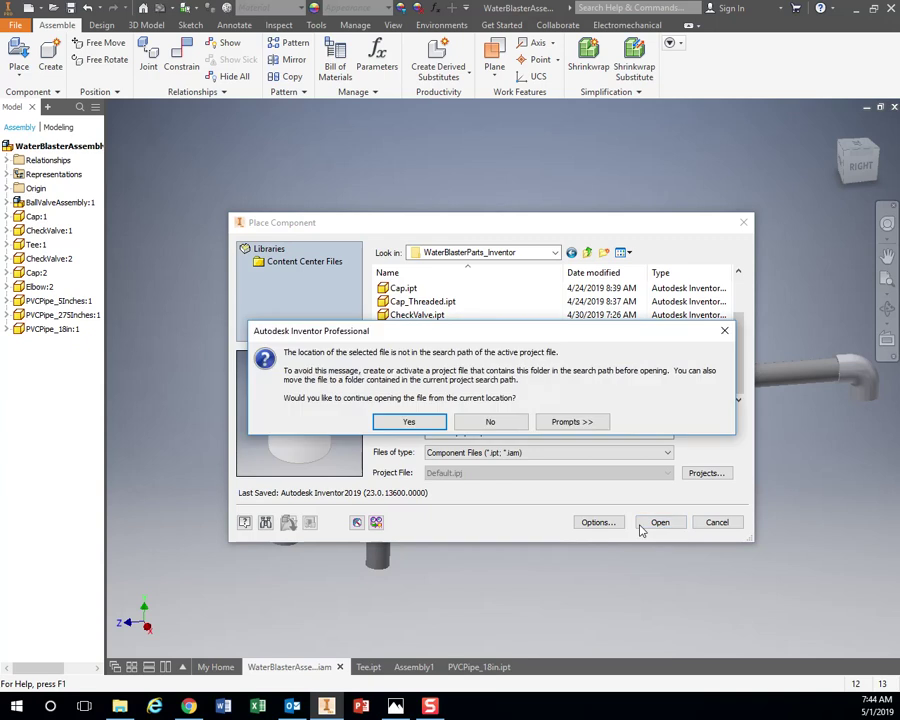
pyautogui.click(415, 421)
pyautogui.moveTo(726, 527); pyautogui.dragTo(640, 492, button='middle')
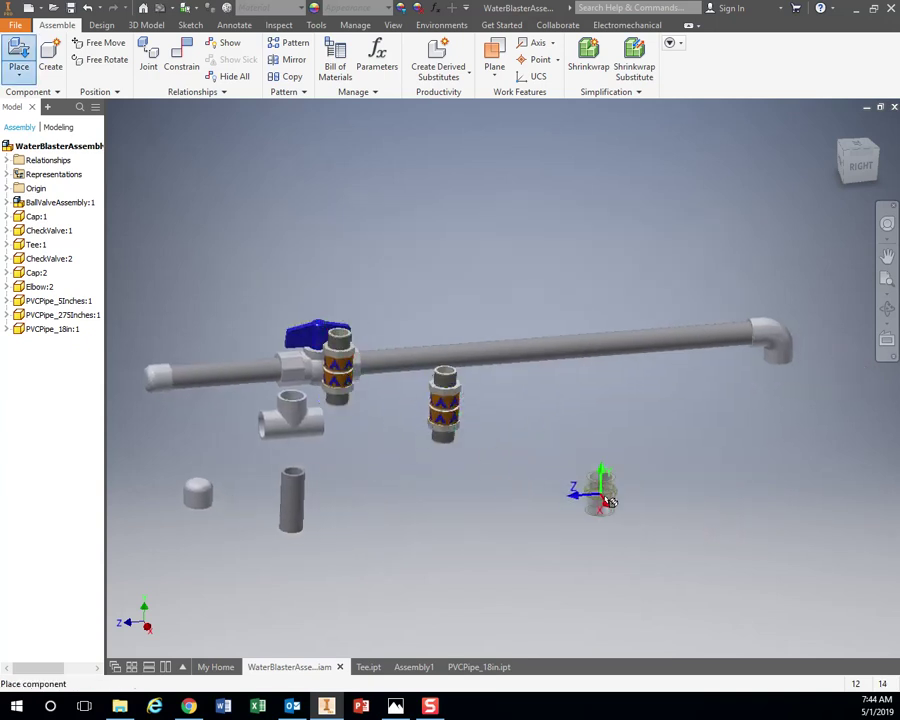
pyautogui.click(571, 541)
pyautogui.click(670, 552)
pyautogui.click(748, 566)
pyautogui.click(808, 590)
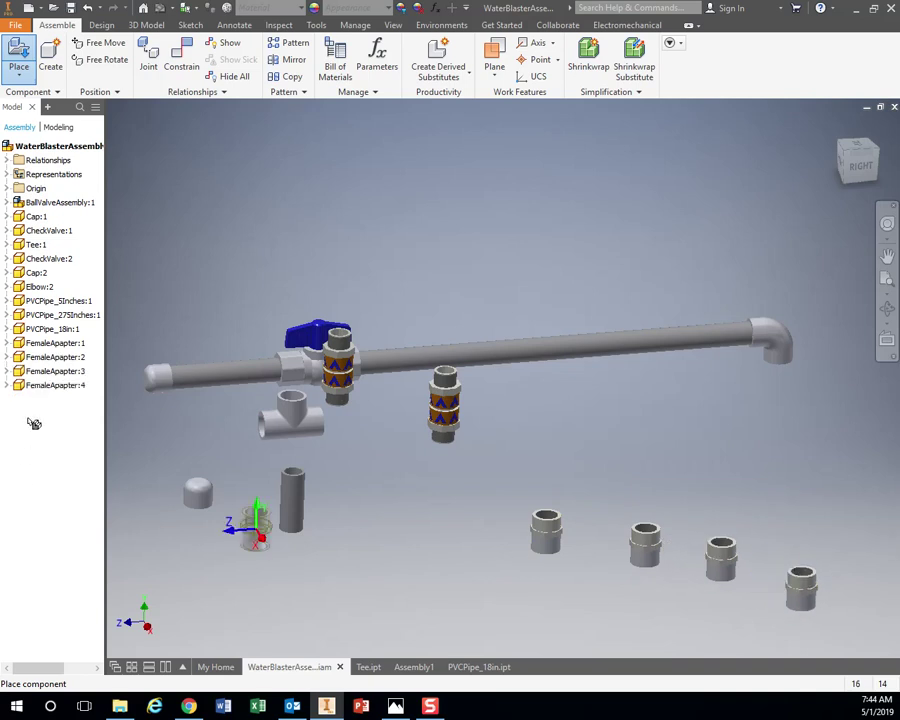
pyautogui.rightClick(218, 242)
pyautogui.click(271, 242)
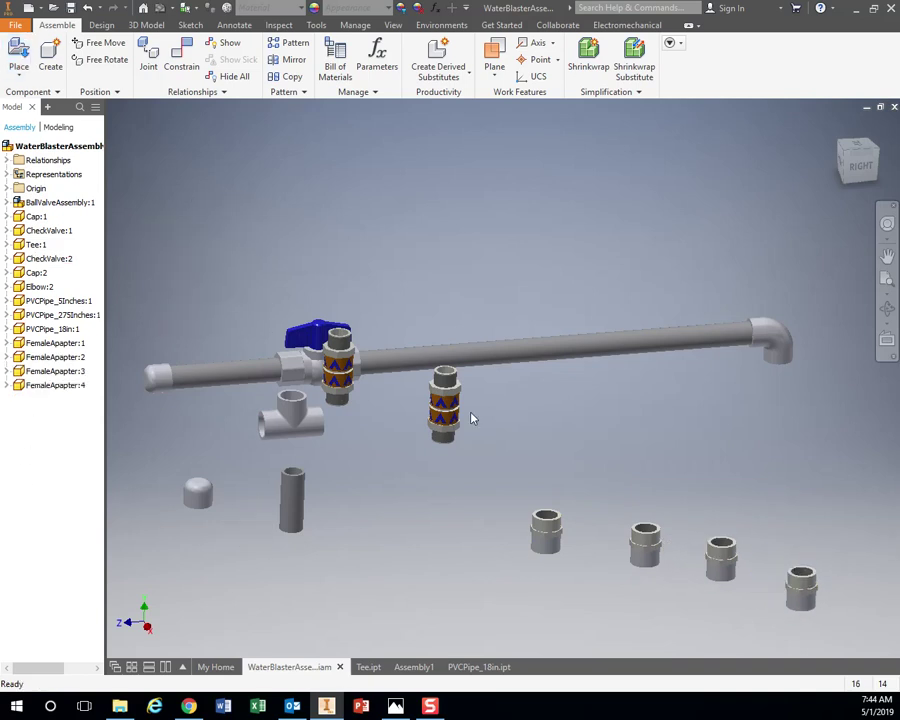
# Examine the threaded opening and the smooth socket end of the first placed female adapter
pyautogui.scroll(5, 605, 535)
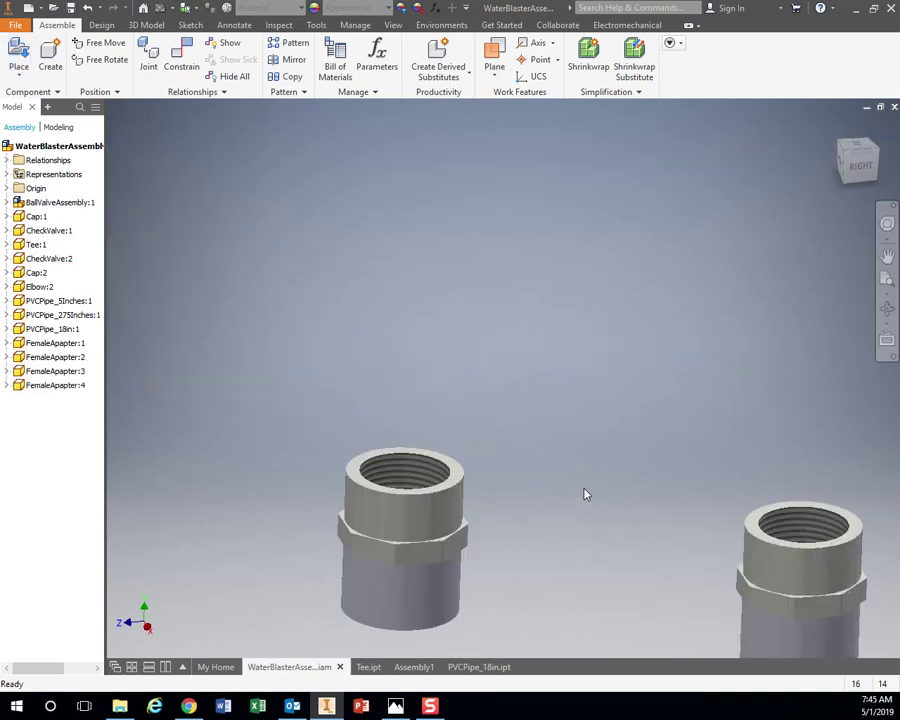
pyautogui.moveTo(585, 490)
pyautogui.mouseDown(button='middle')
pyautogui.moveTo(656, 390)
pyautogui.moveTo(613, 466)
pyautogui.moveTo(557, 519)
pyautogui.moveTo(589, 477)
pyautogui.mouseUp(button='middle')
pyautogui.moveTo(472, 488); pyautogui.dragTo(531, 408, button='middle')
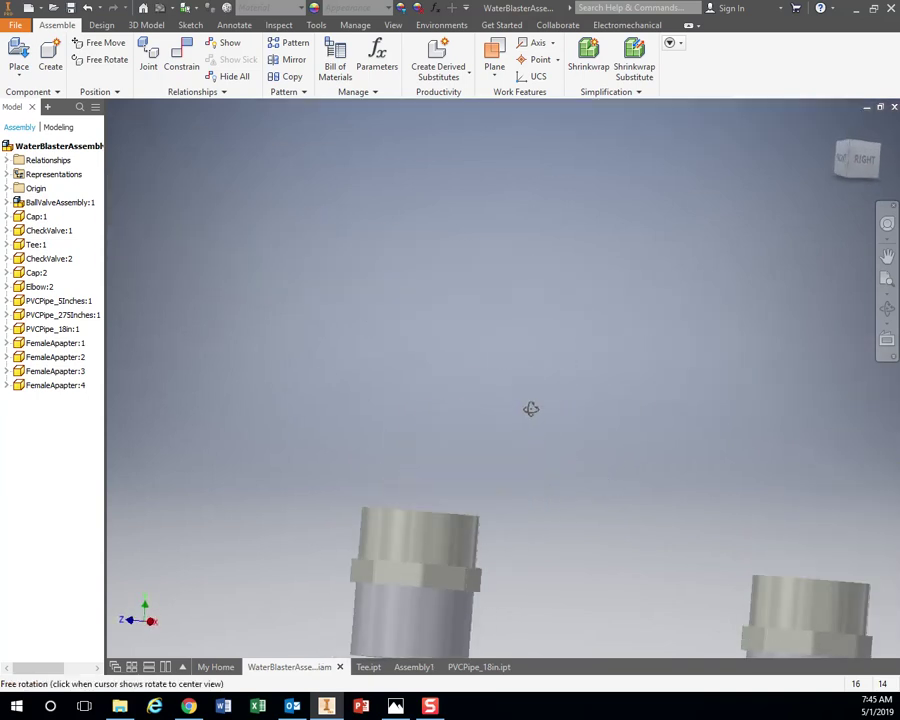
pyautogui.moveTo(484, 516); pyautogui.dragTo(642, 248, button='middle')
pyautogui.keyDown('shift'); pyautogui.moveTo(553, 482); pyautogui.dragTo(571, 463, button='middle'); pyautogui.keyUp('shift')
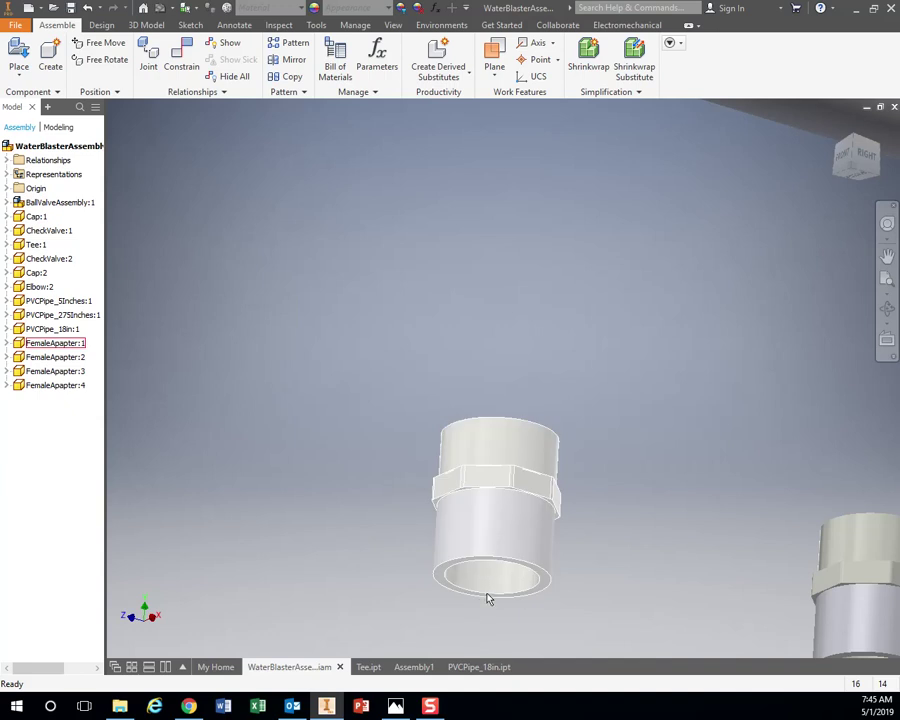
# Move the loose PVCPipe_275Inches component from beside the cap to just below the elbow's open end
pyautogui.keyDown('shift'); pyautogui.moveTo(488, 595); pyautogui.dragTo(637, 531, button='middle'); pyautogui.keyUp('shift')
pyautogui.moveTo(642, 456); pyautogui.dragTo(630, 533, button='middle')
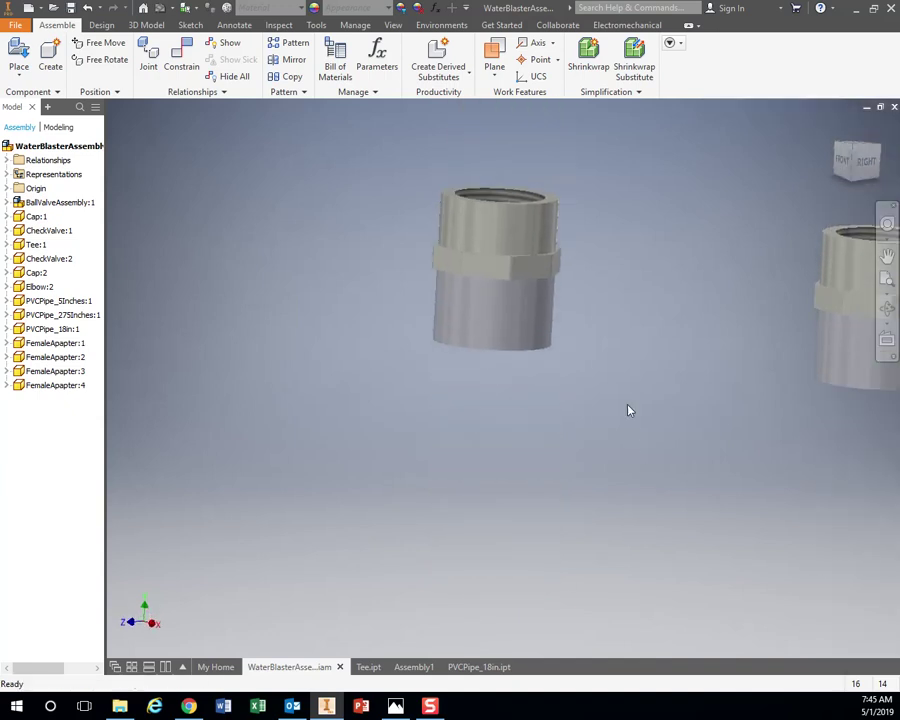
pyautogui.keyDown('shift'); pyautogui.moveTo(629, 335); pyautogui.dragTo(627, 410, button='middle'); pyautogui.keyUp('shift')
pyautogui.moveTo(634, 362); pyautogui.dragTo(610, 506, button='middle')
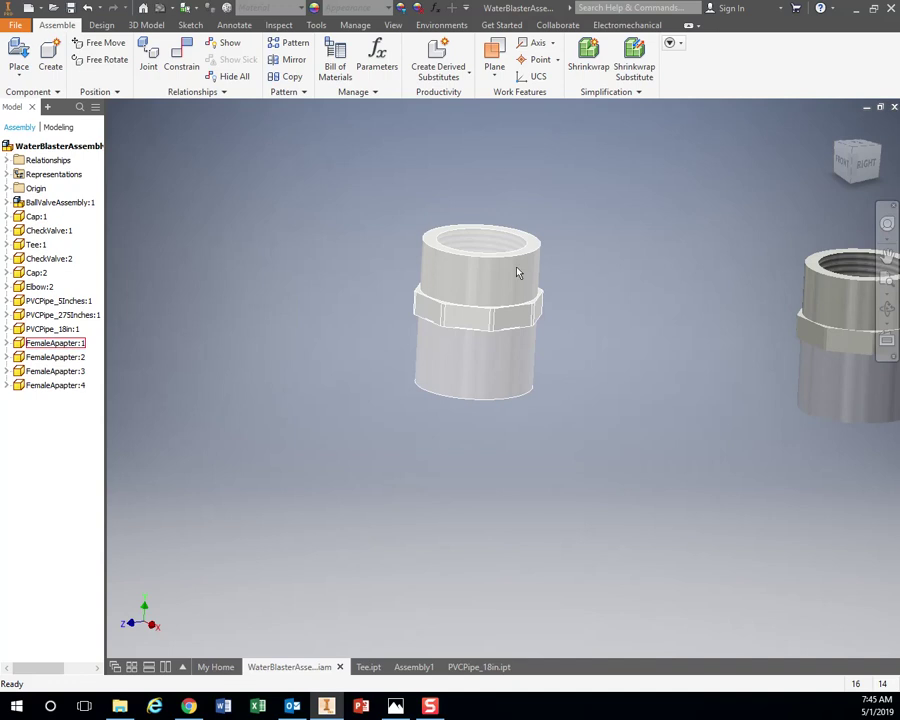
pyautogui.scroll(-6, 660, 350)
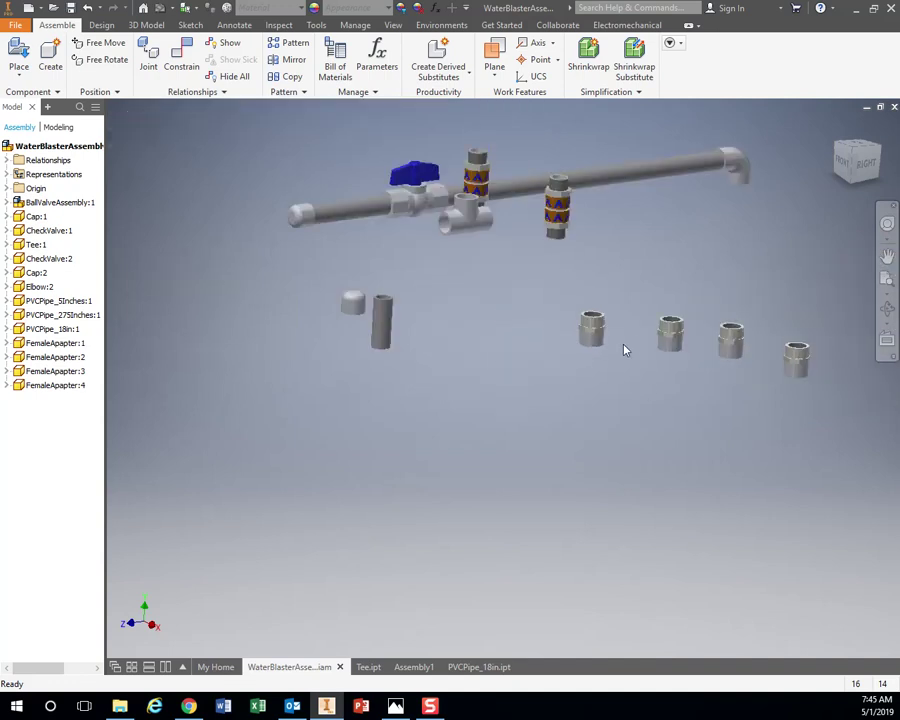
pyautogui.moveTo(627, 348); pyautogui.dragTo(536, 277, button='middle')
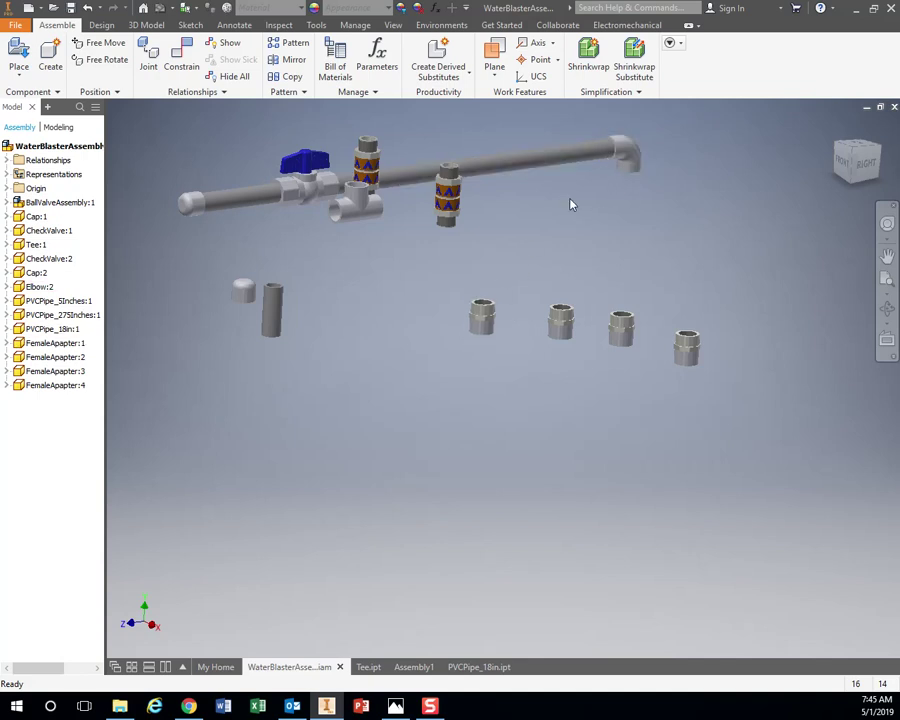
pyautogui.moveTo(270, 322); pyautogui.dragTo(570, 236)
pyautogui.rightClick(619, 226)
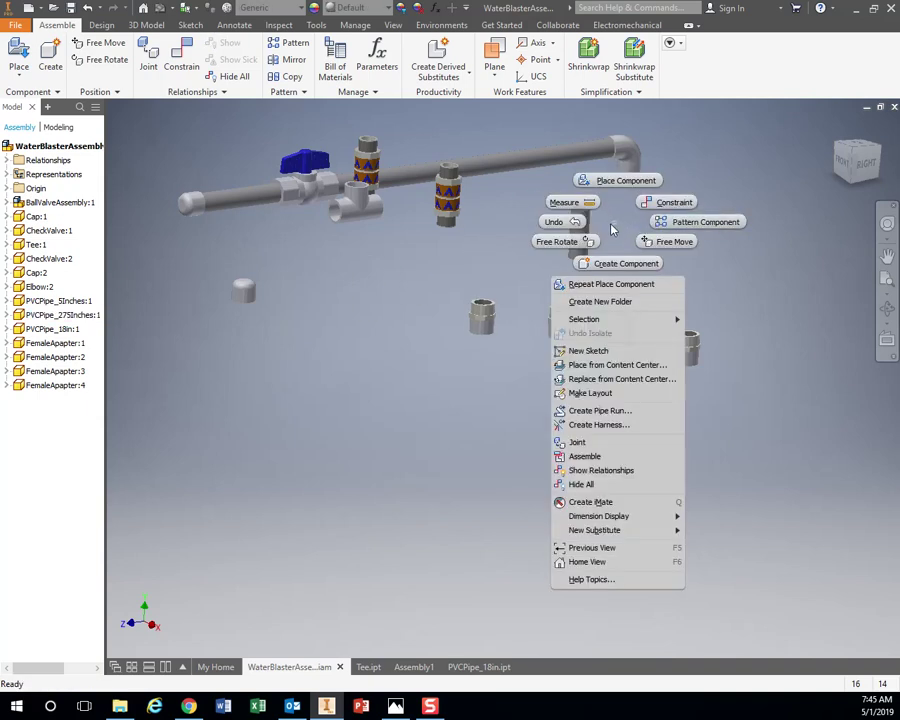
pyautogui.click(613, 225)
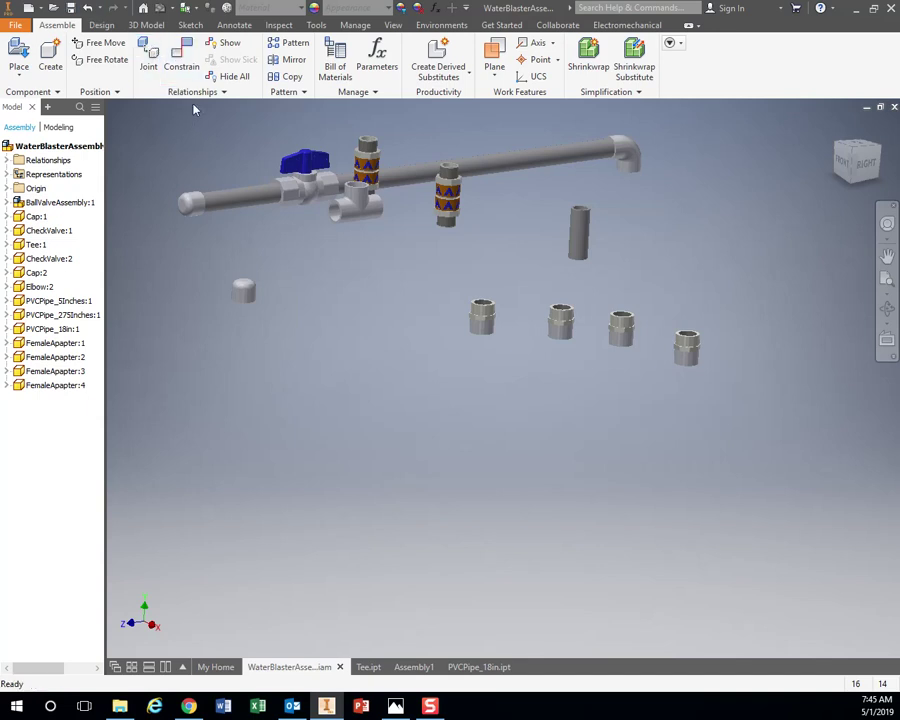
# Apply an Insert constraint with 0.000 in offset to seat the upper end of the PVCPipe_275Inches in the elbow's open end
pyautogui.click(183, 56)
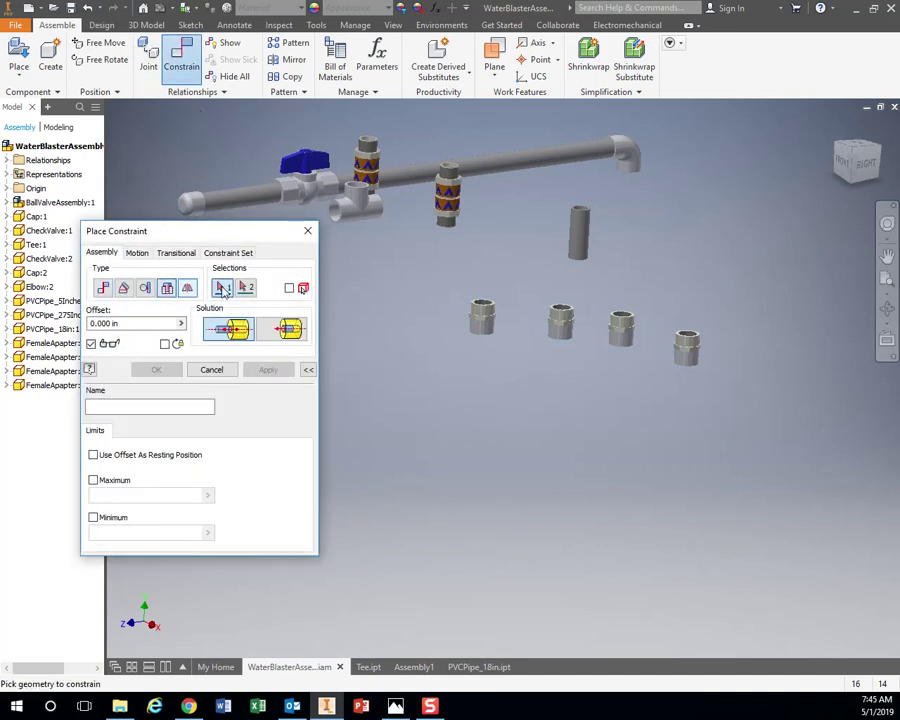
pyautogui.click(582, 213)
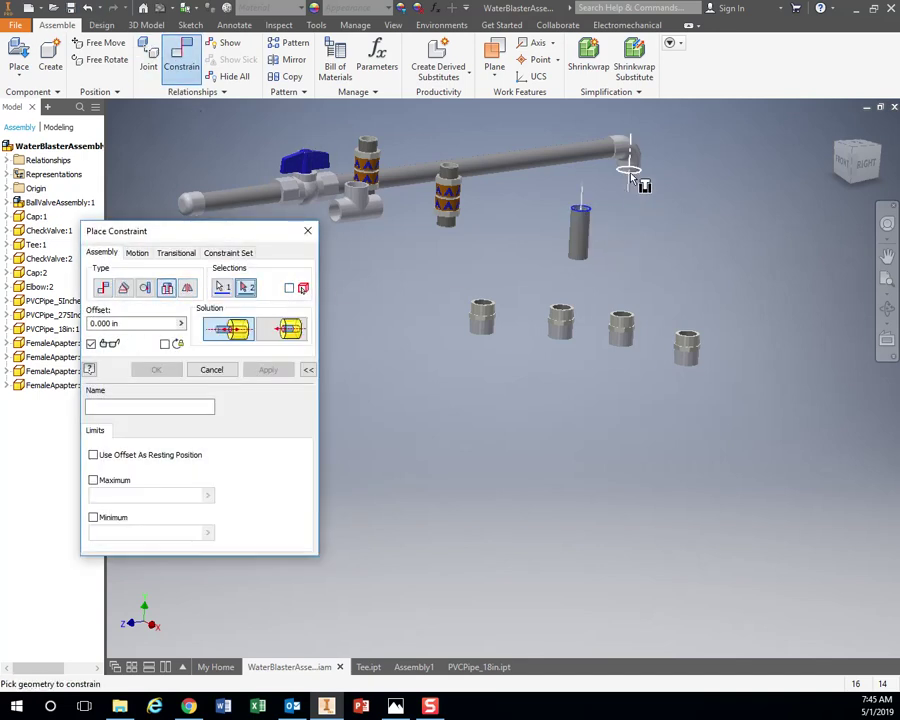
pyautogui.click(630, 172)
pyautogui.click(288, 370)
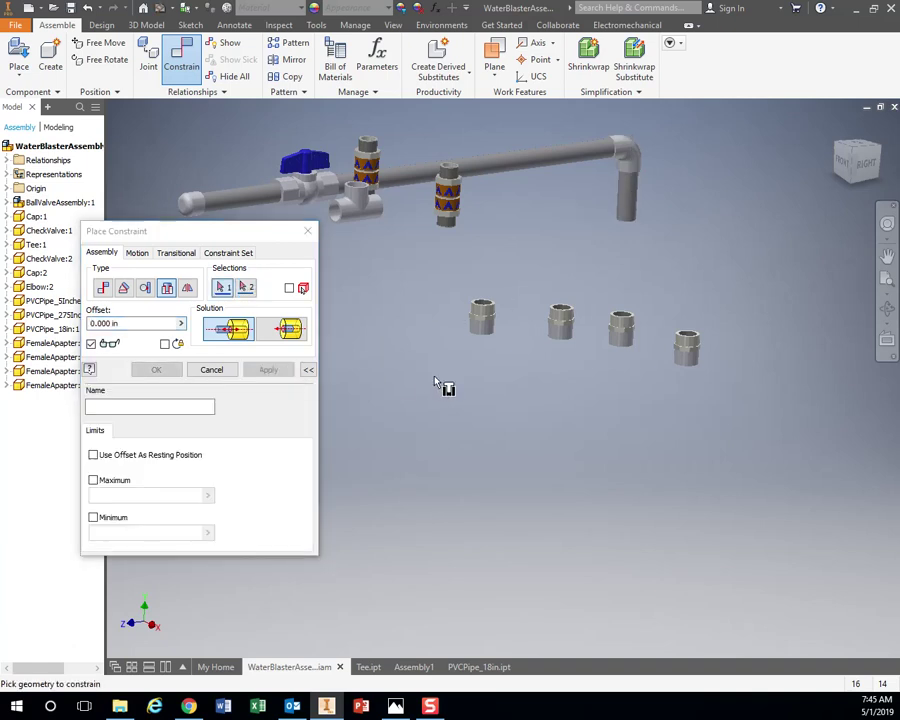
# Insert-constrain the first female adapter's smooth socket end to the lower end of the short vertical pipe at 0.000 in offset
pyautogui.click(483, 342)
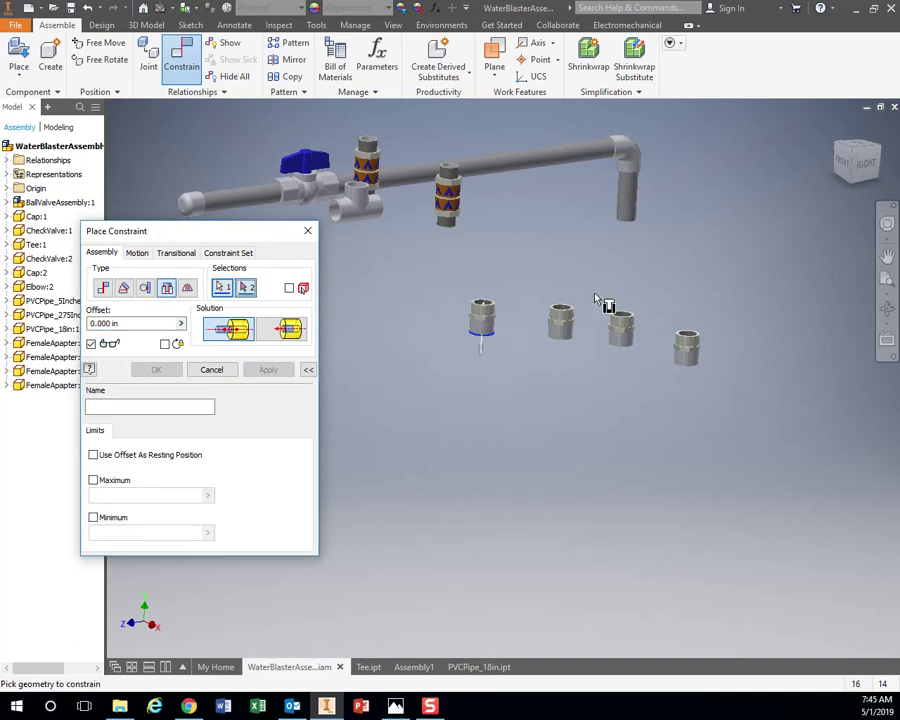
pyautogui.click(627, 222)
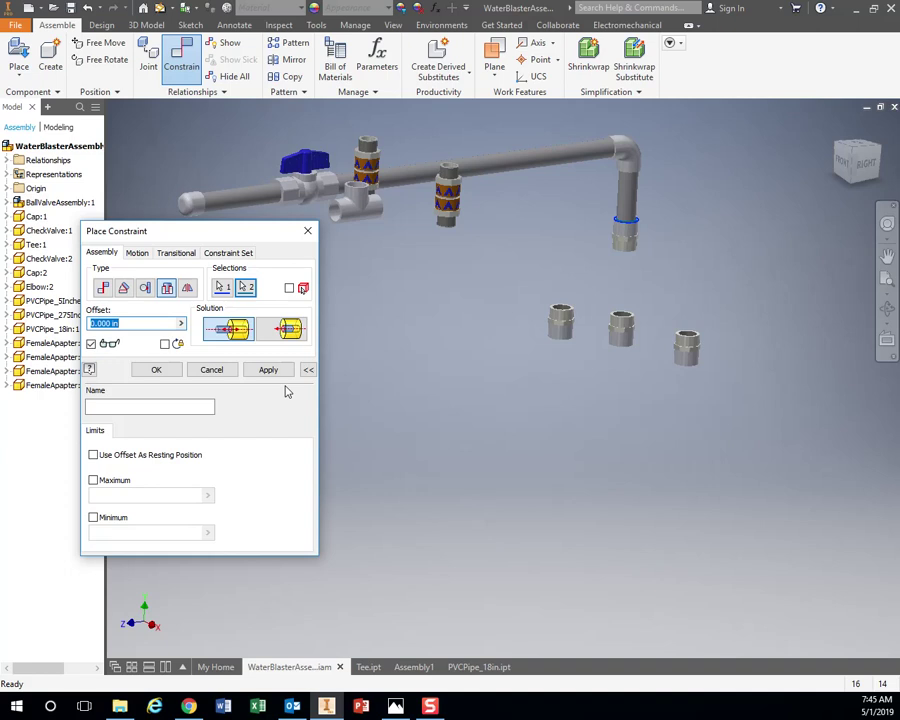
pyautogui.click(270, 370)
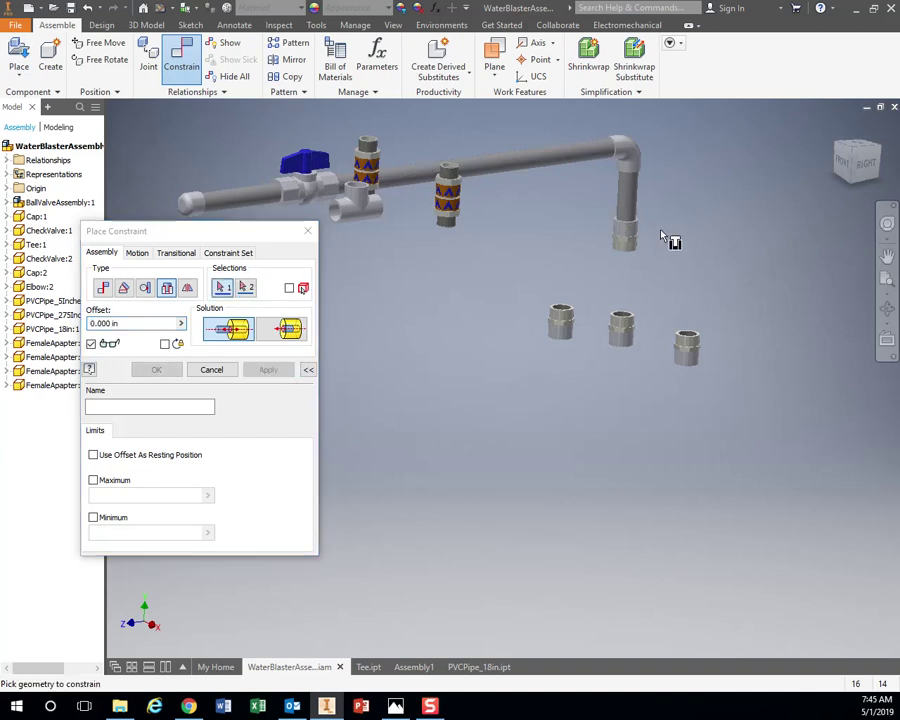
# Insert-constrain the upper end of the loose check valve to the threaded end of the mounted female adapter at 0.000 in offset
pyautogui.scroll(2, 660, 235)
pyautogui.scroll(-5, 659, 234)
pyautogui.scroll(2, 608, 245)
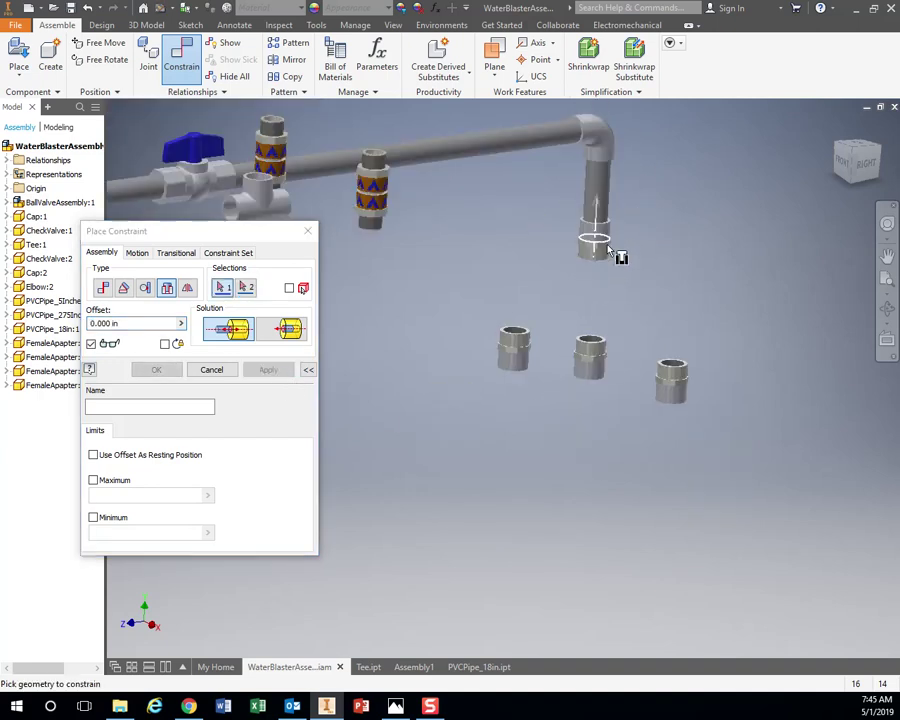
pyautogui.click(377, 163)
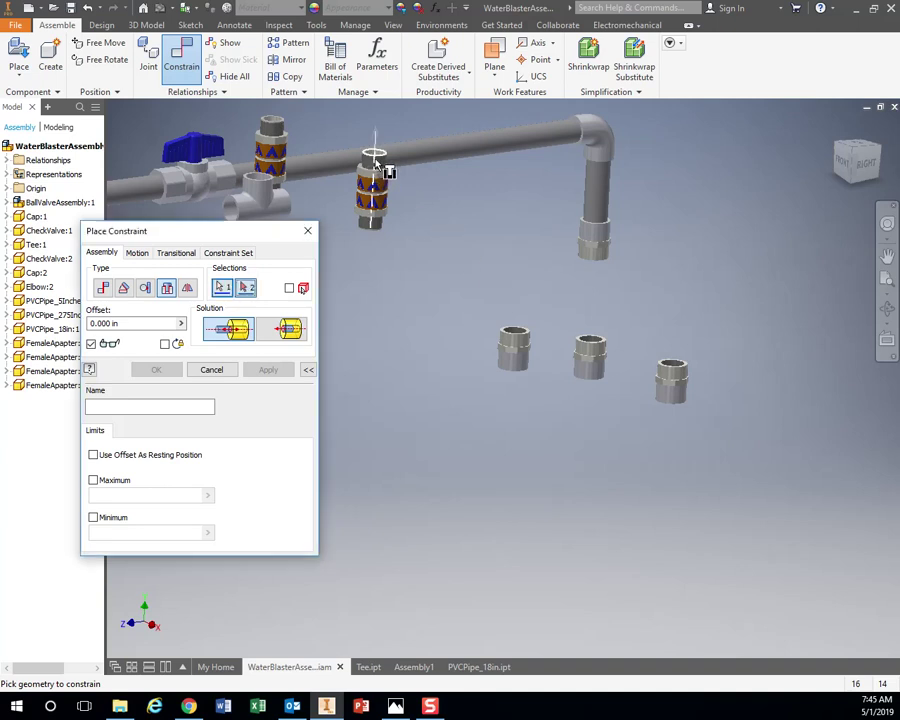
pyautogui.click(601, 266)
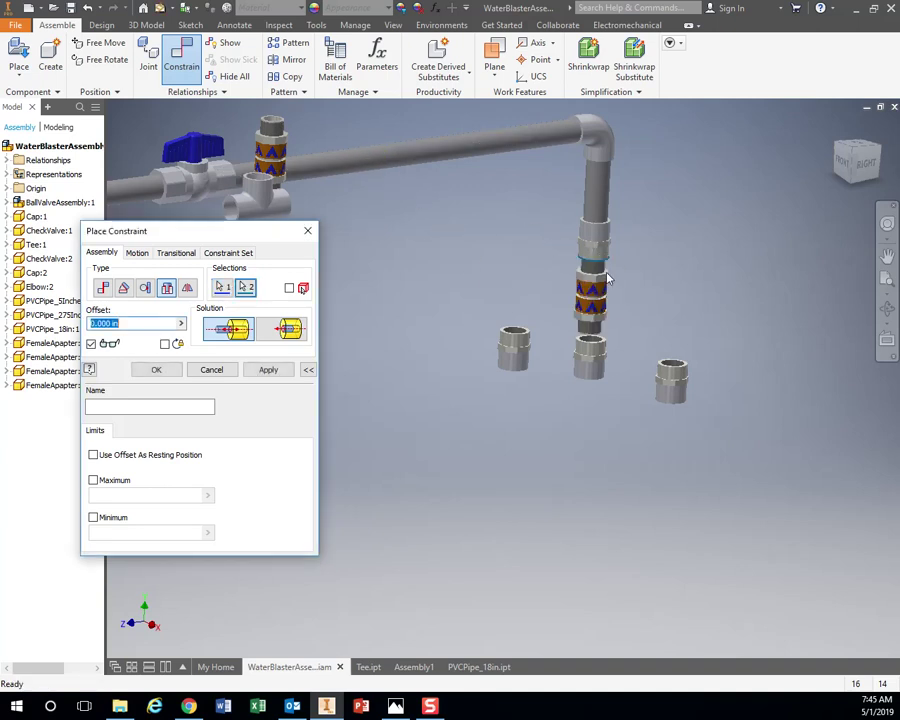
pyautogui.moveTo(658, 286); pyautogui.dragTo(631, 268, button='middle')
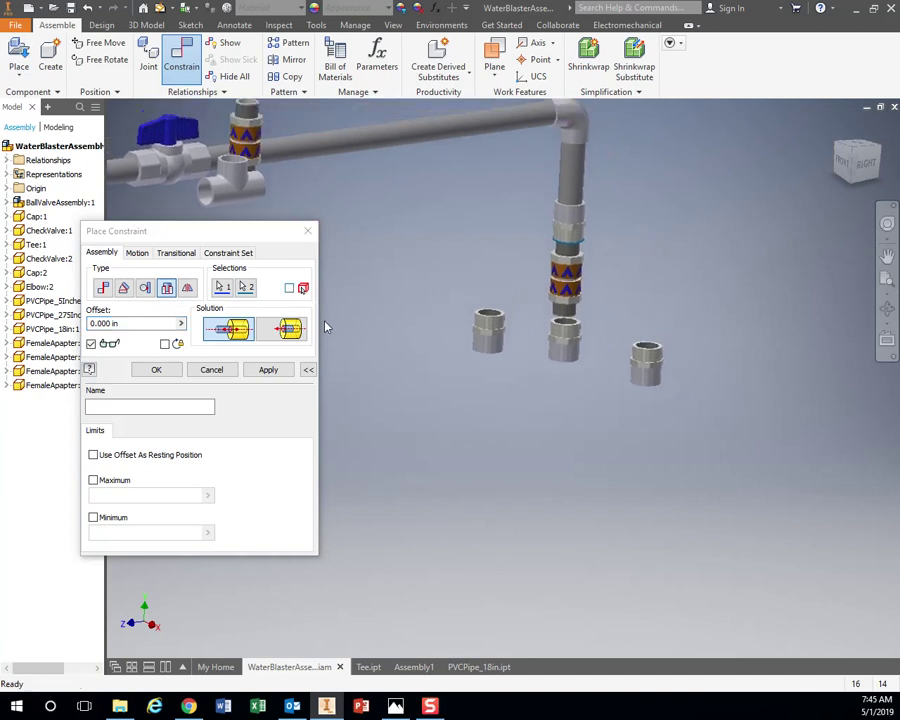
pyautogui.click(270, 371)
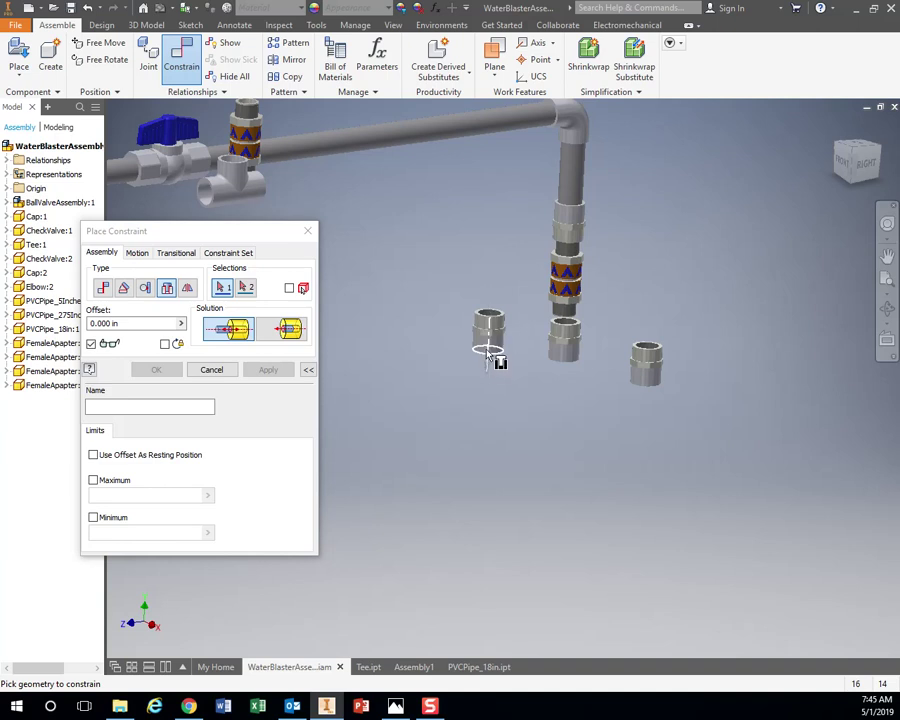
# Insert-constrain a second female adapter's threaded end to the check valve's lower end at 0.000 in offset and leave the Constrain command
pyautogui.click(492, 348)
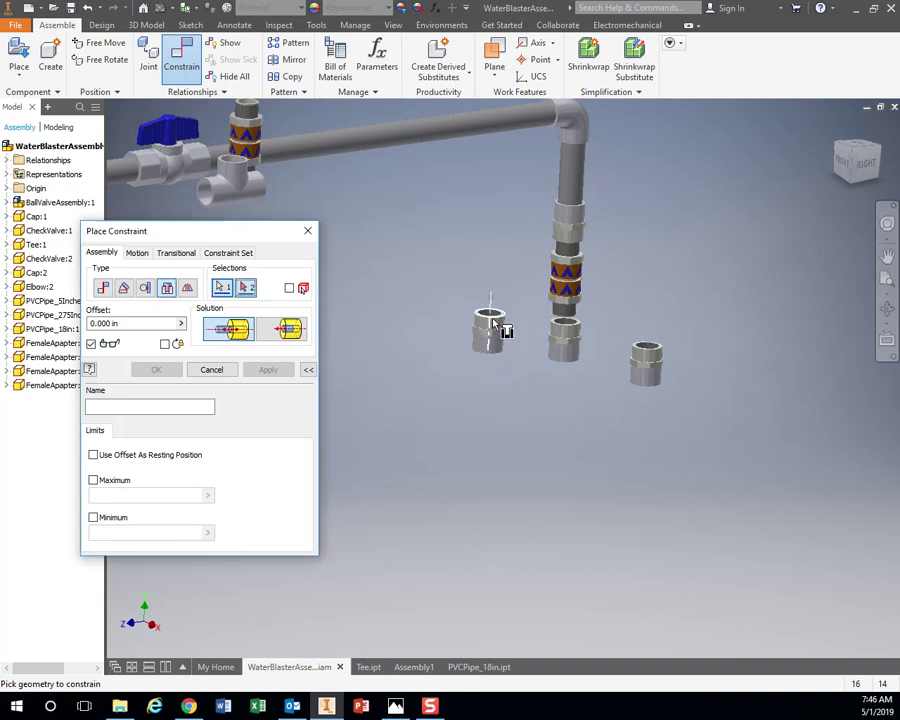
pyautogui.click(579, 312)
pyautogui.click(268, 372)
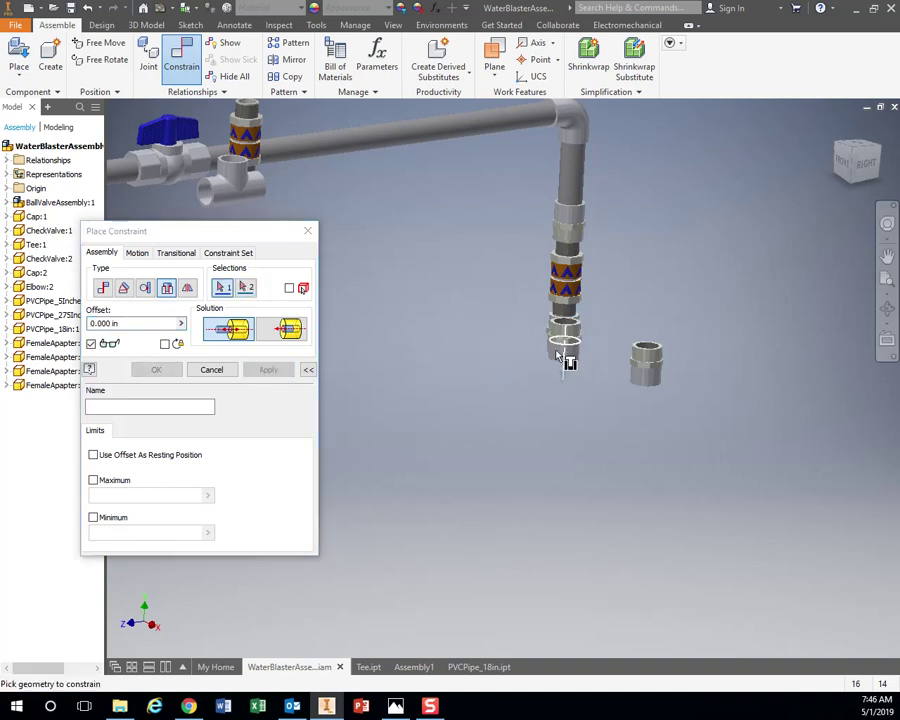
pyautogui.rightClick(509, 371)
pyautogui.click(424, 370)
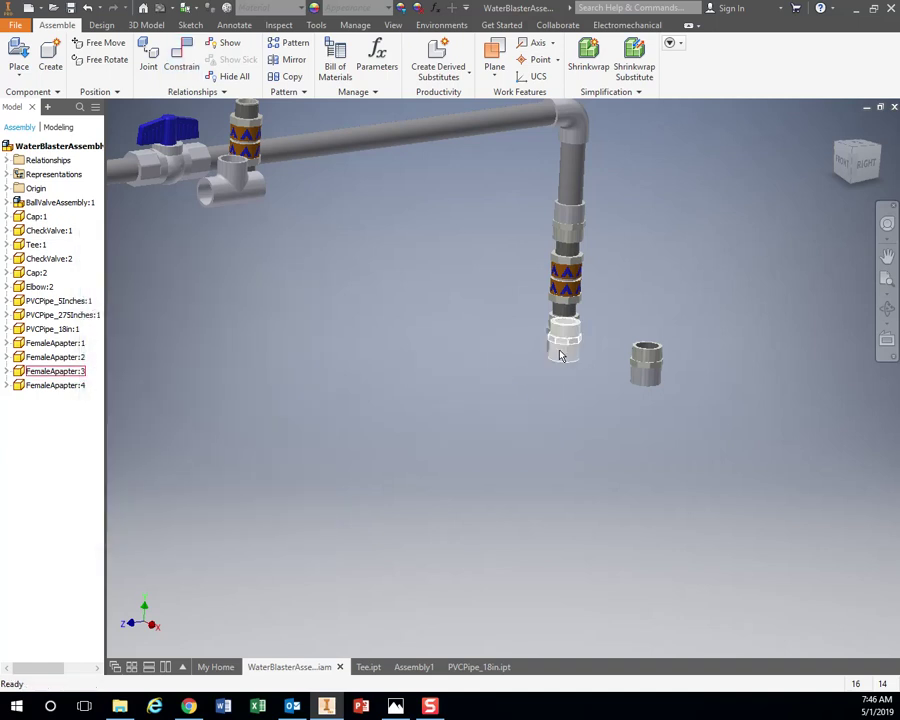
# Move the loose female adapter that overlaps the mounted one out into the empty space beside the vertical assembly
pyautogui.moveTo(558, 354); pyautogui.dragTo(698, 309)
pyautogui.scroll(-3, 508, 414)
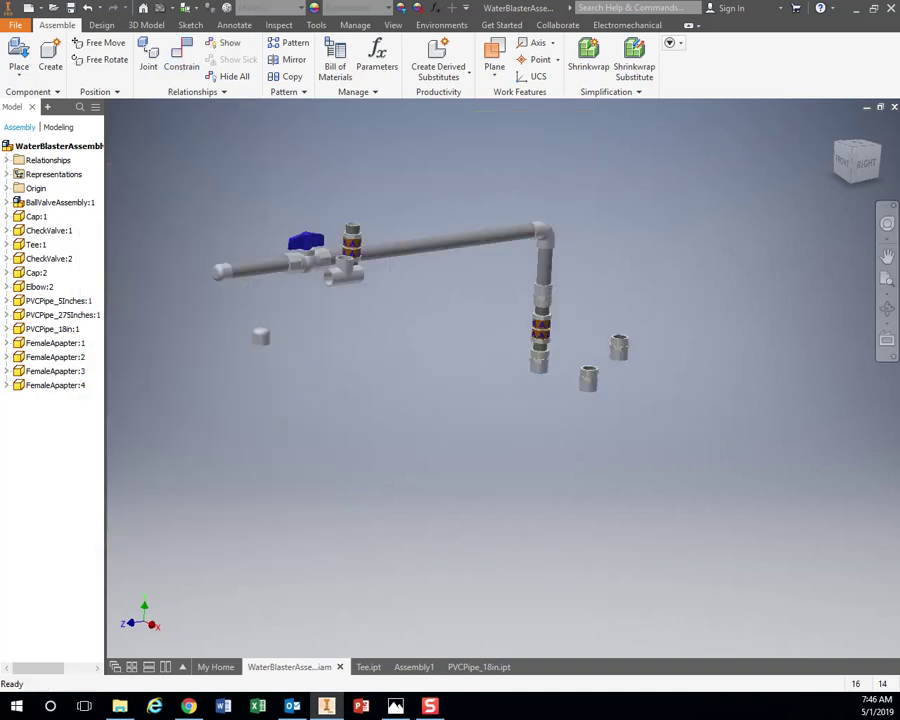
pyautogui.moveTo(899, 130); pyautogui.dragTo(860, 147)
pyautogui.click(354, 389)
# Add two more copies of the PVCPipe_275Inches component in the empty space below the vertical check valve assembly
pyautogui.click(60, 314)
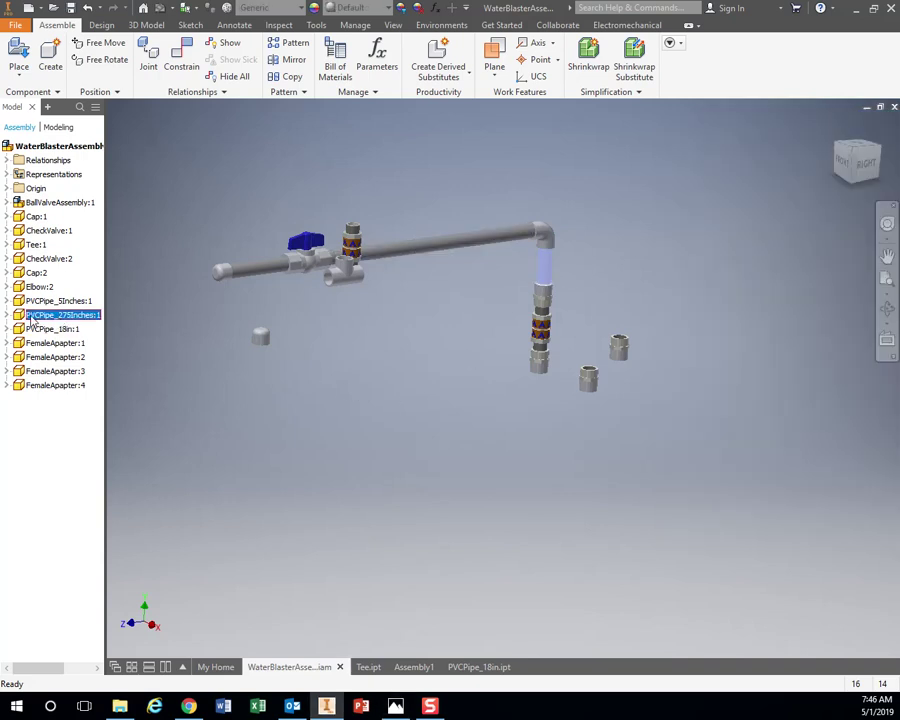
pyautogui.moveTo(21, 316); pyautogui.dragTo(146, 348)
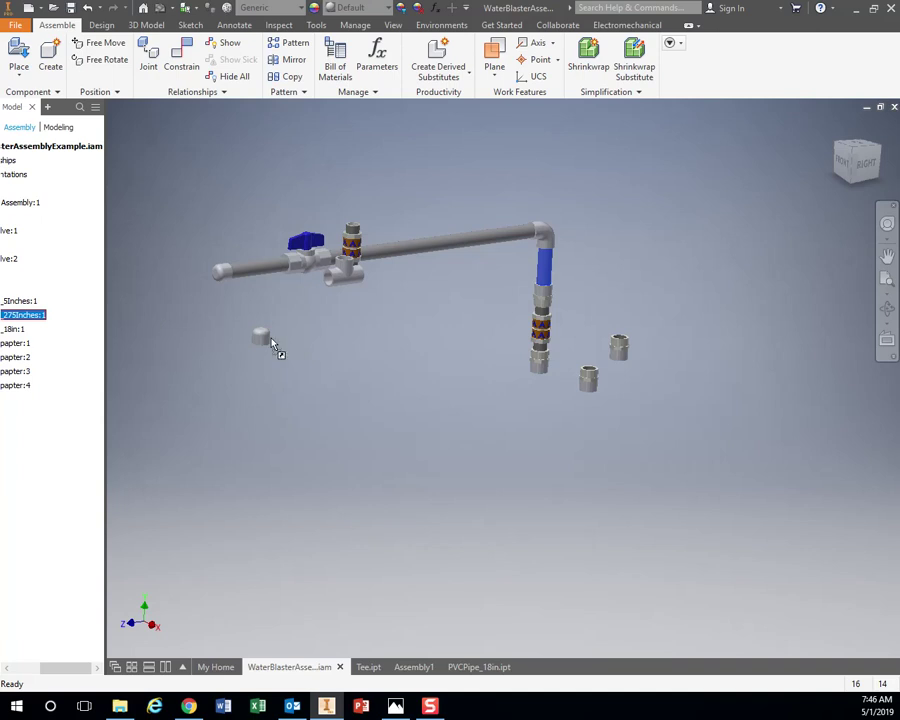
pyautogui.moveTo(535, 405); pyautogui.dragTo(527, 408)
pyautogui.scroll(3, 428, 464)
pyautogui.scroll(-3, 283, 488)
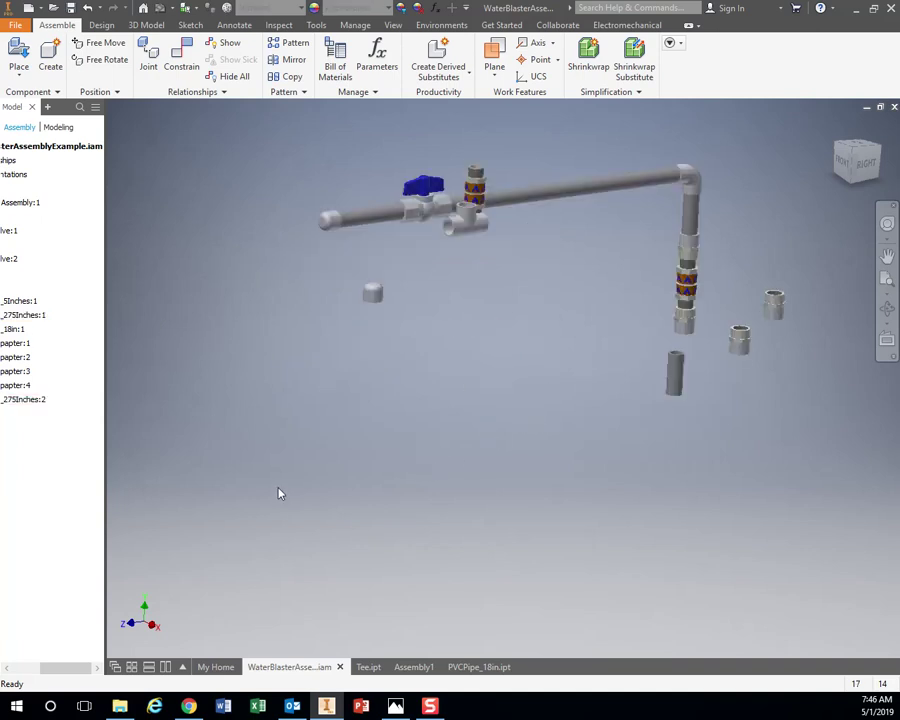
pyautogui.moveTo(61, 677); pyautogui.dragTo(6, 657)
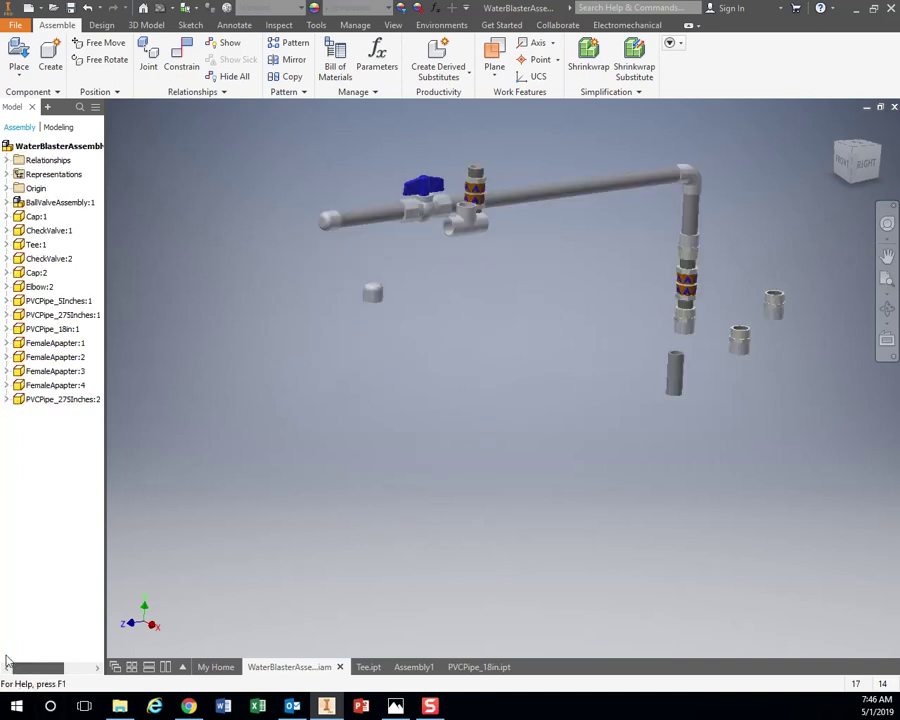
pyautogui.click(62, 315)
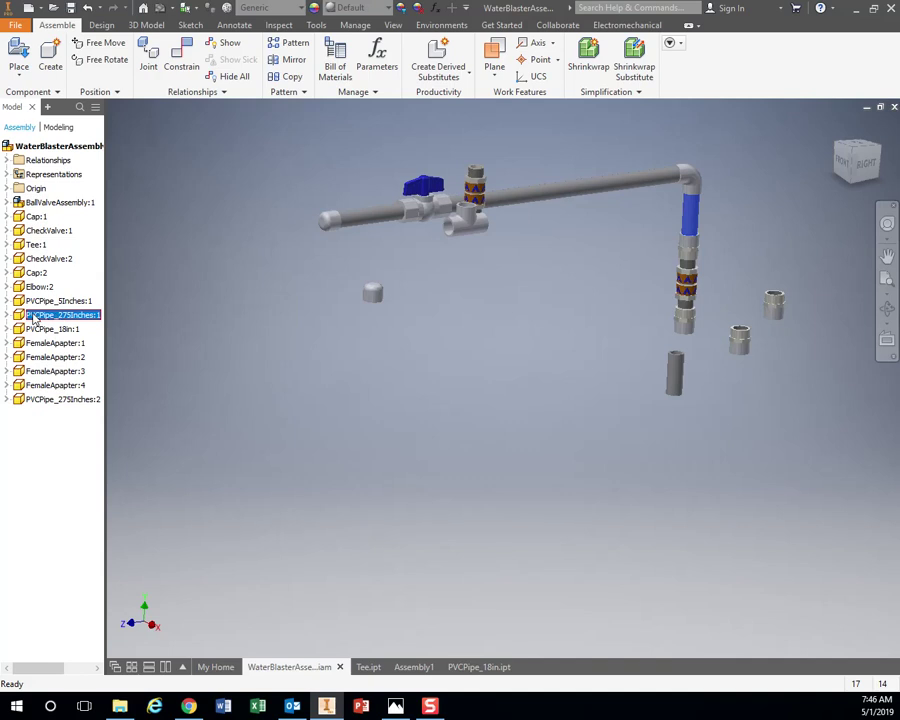
pyautogui.moveTo(34, 318); pyautogui.dragTo(446, 340)
pyautogui.moveTo(607, 374); pyautogui.dragTo(606, 372)
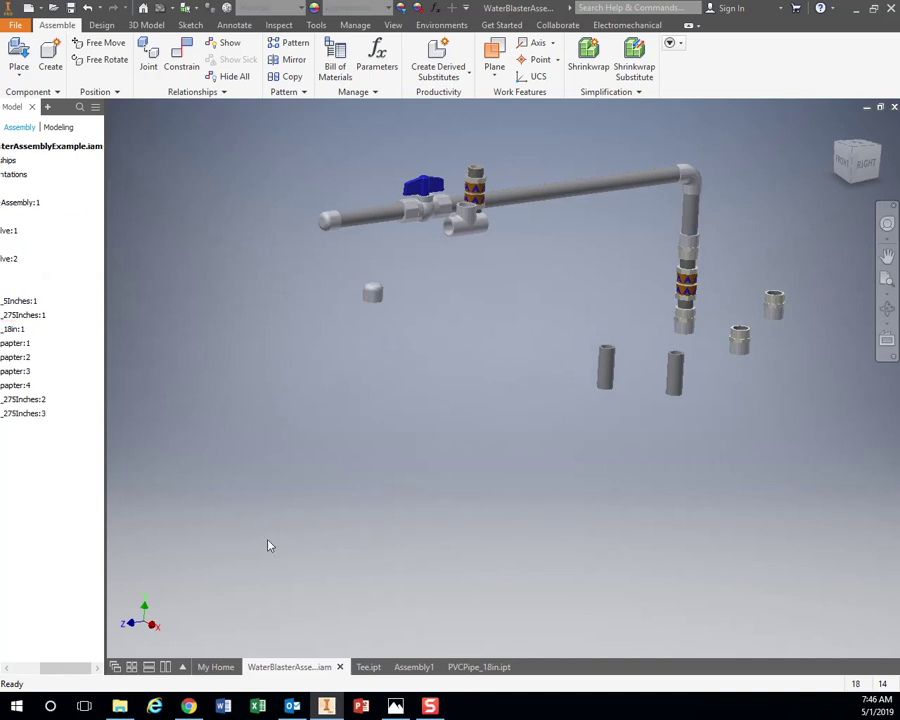
pyautogui.moveTo(82, 668); pyautogui.dragTo(41, 673)
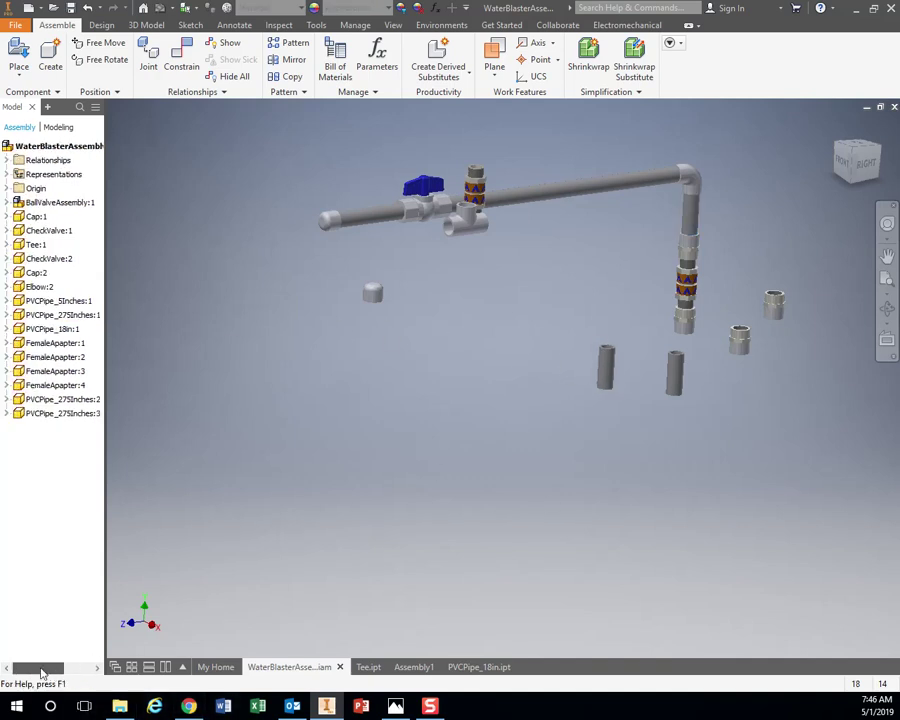
# Apply an Insert constraint with 0.000 in offset to seat the nearer new short pipe's upper end in the lower female adapter's smooth end
pyautogui.rightClick(716, 377)
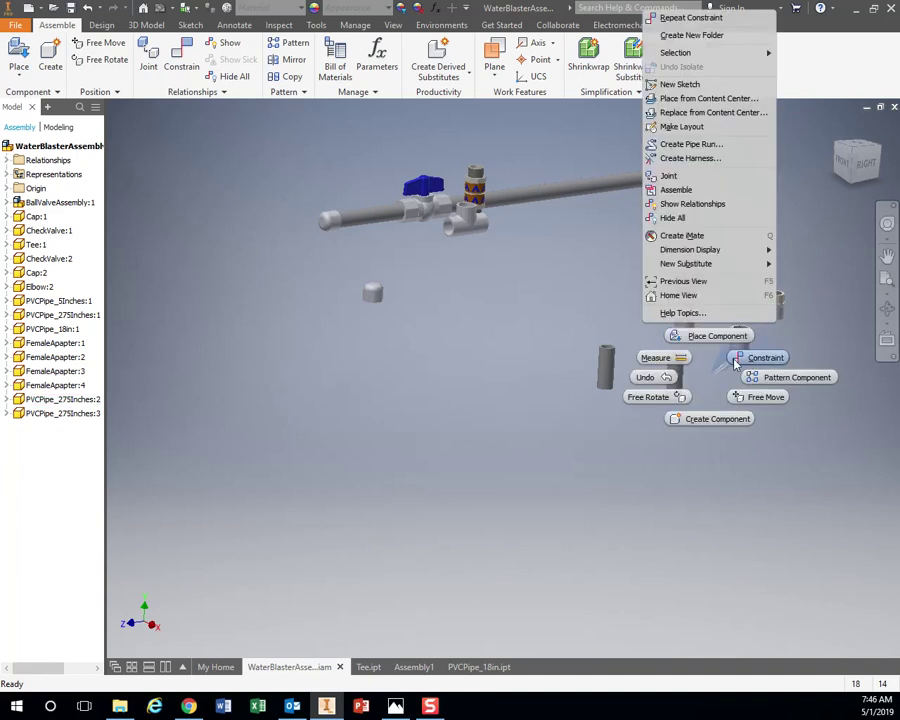
pyautogui.click(712, 375)
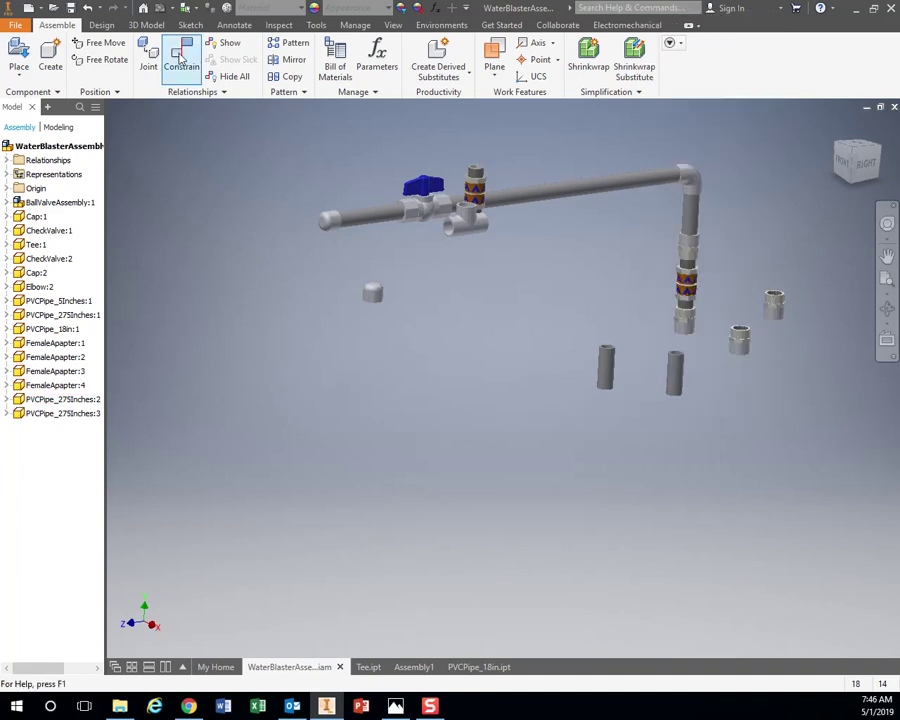
pyautogui.rightClick(520, 451)
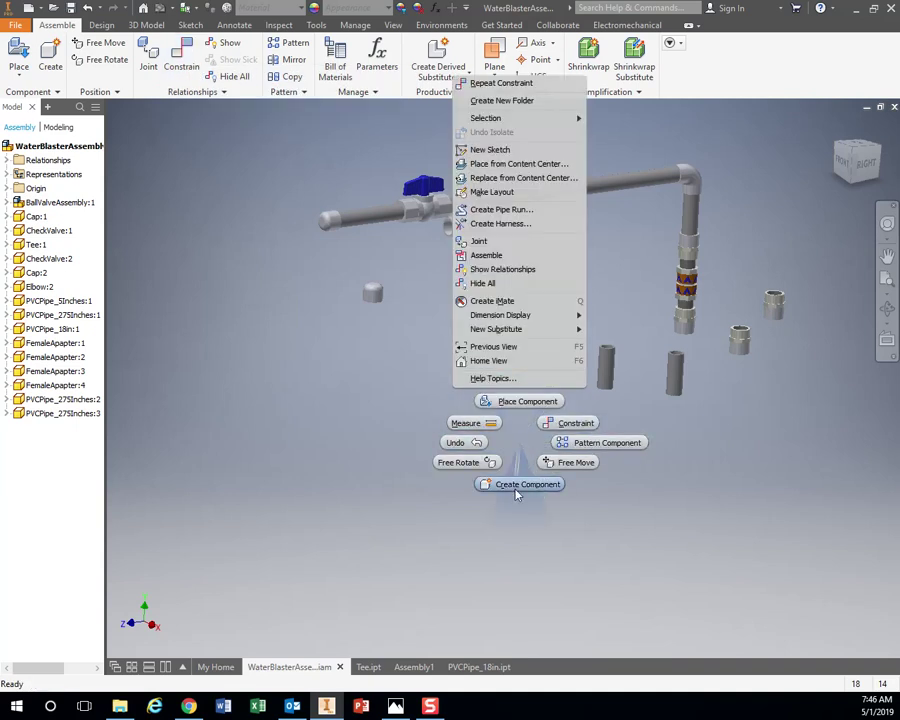
pyautogui.click(572, 423)
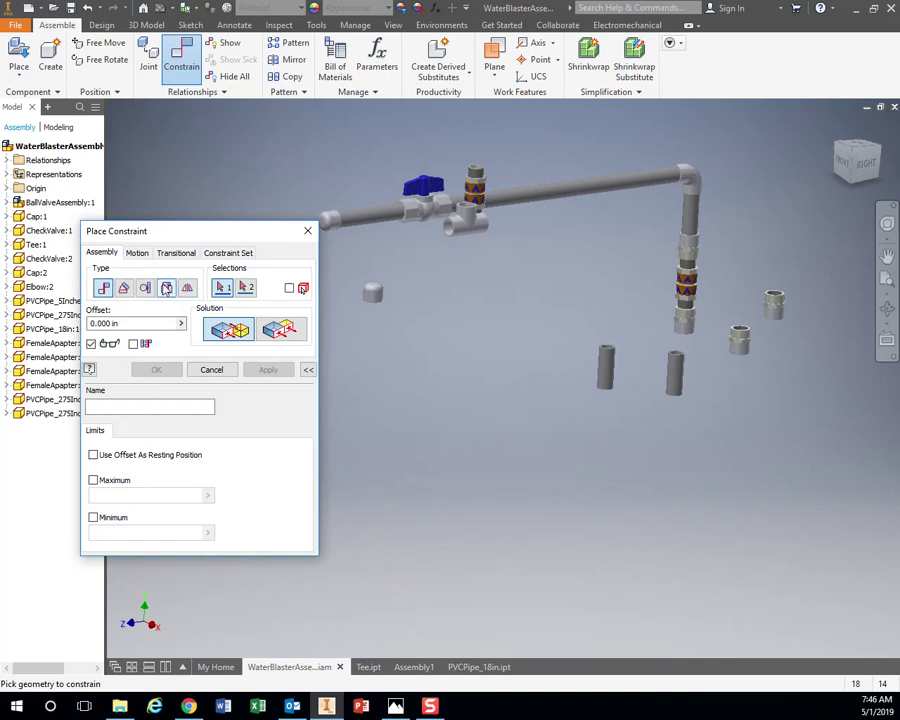
pyautogui.click(166, 288)
pyautogui.click(675, 353)
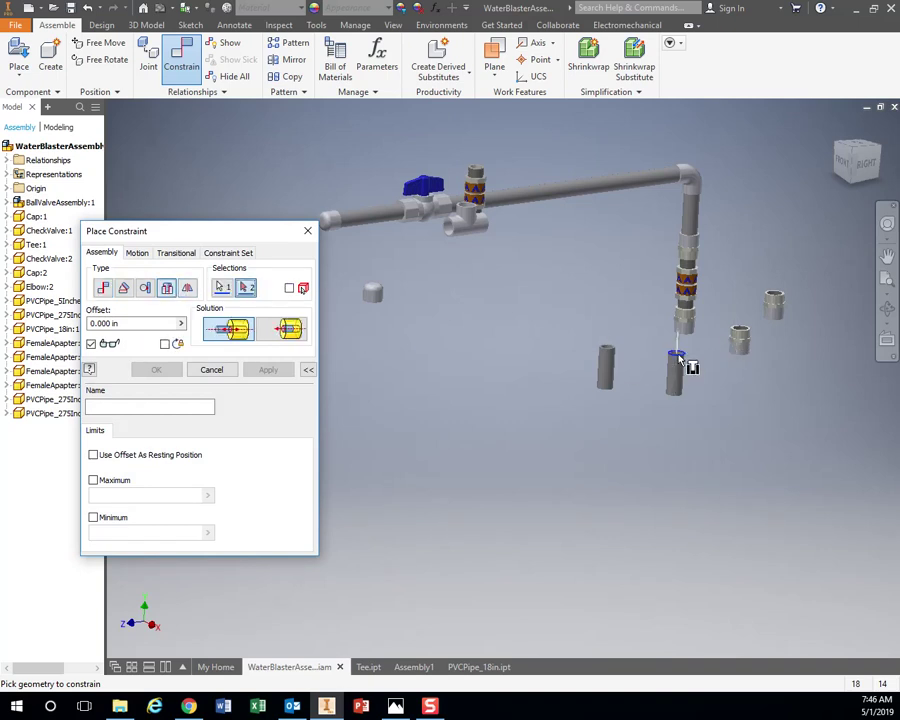
pyautogui.click(684, 336)
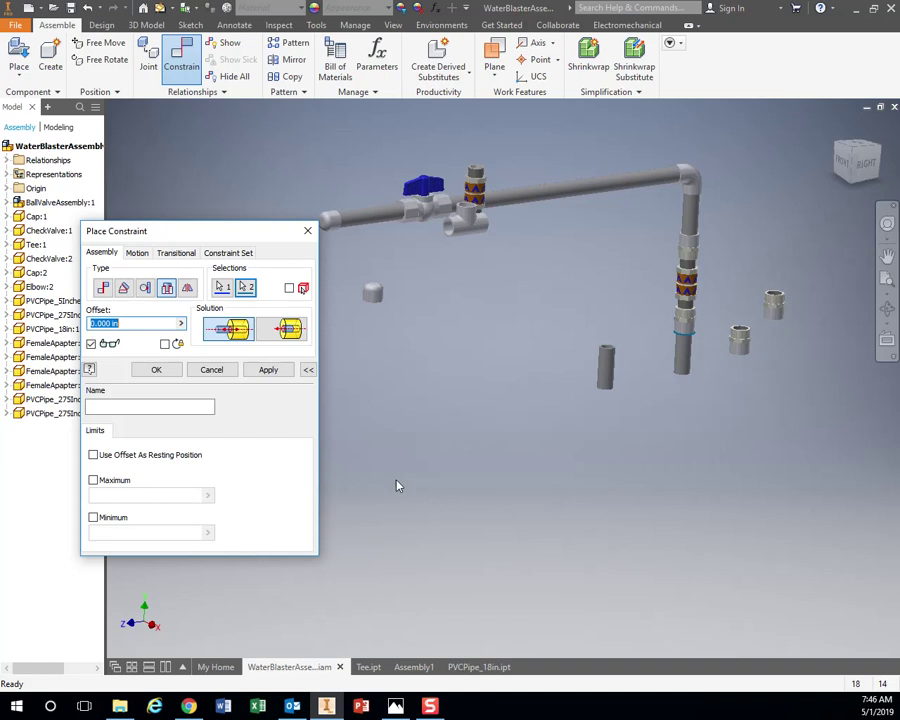
pyautogui.click(256, 370)
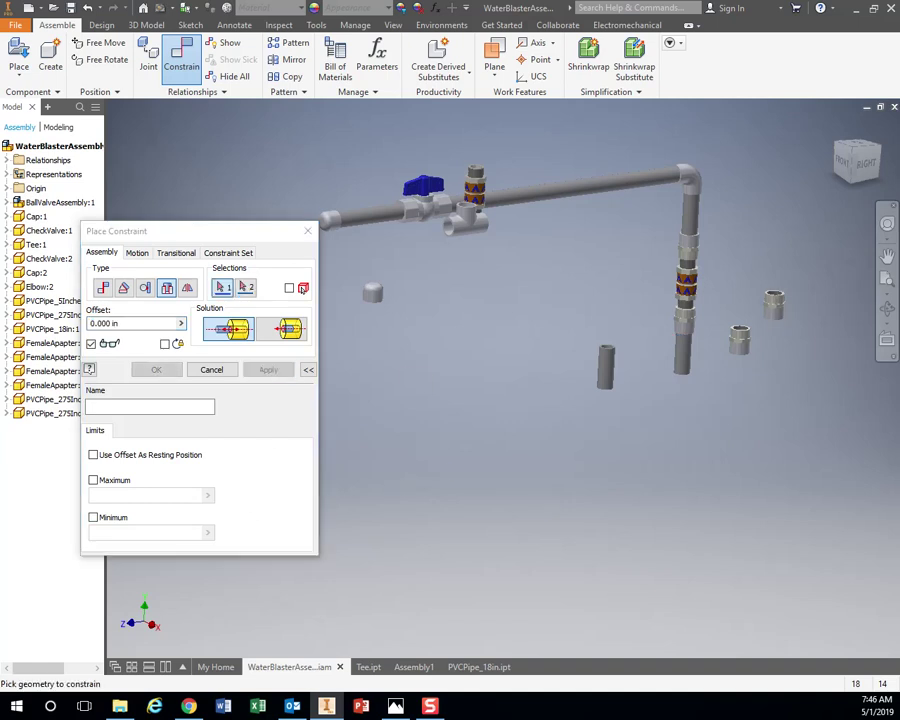
# Consult the layout drawing, and Insert-constrain the tee's branch opening to the lower end of the vertical short pipe at 0.000 in offset
pyautogui.moveTo(899, 132); pyautogui.dragTo(568, 96)
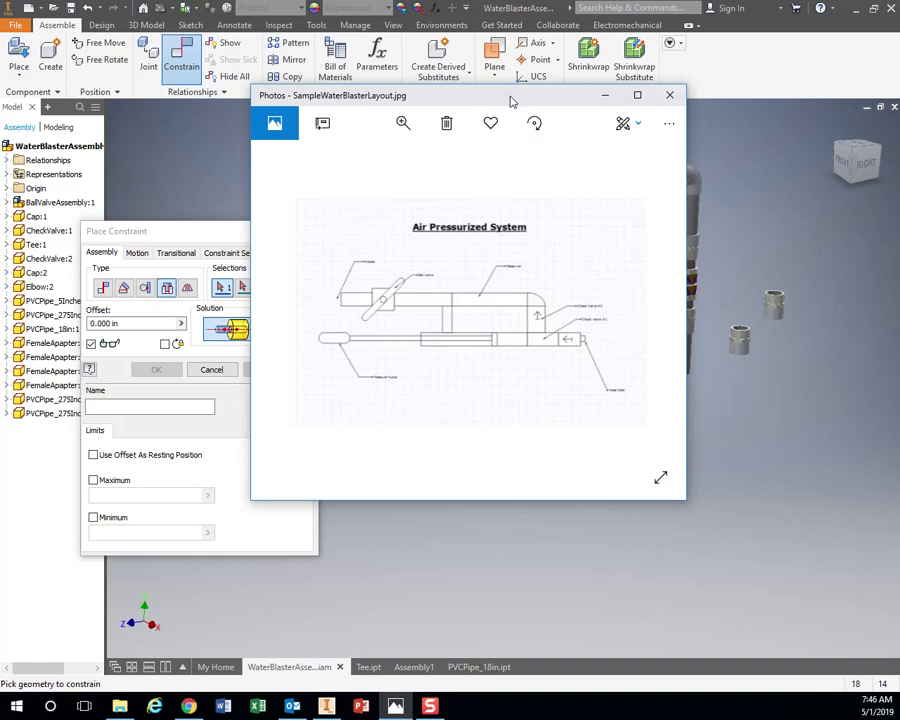
pyautogui.moveTo(512, 100); pyautogui.dragTo(899, 98)
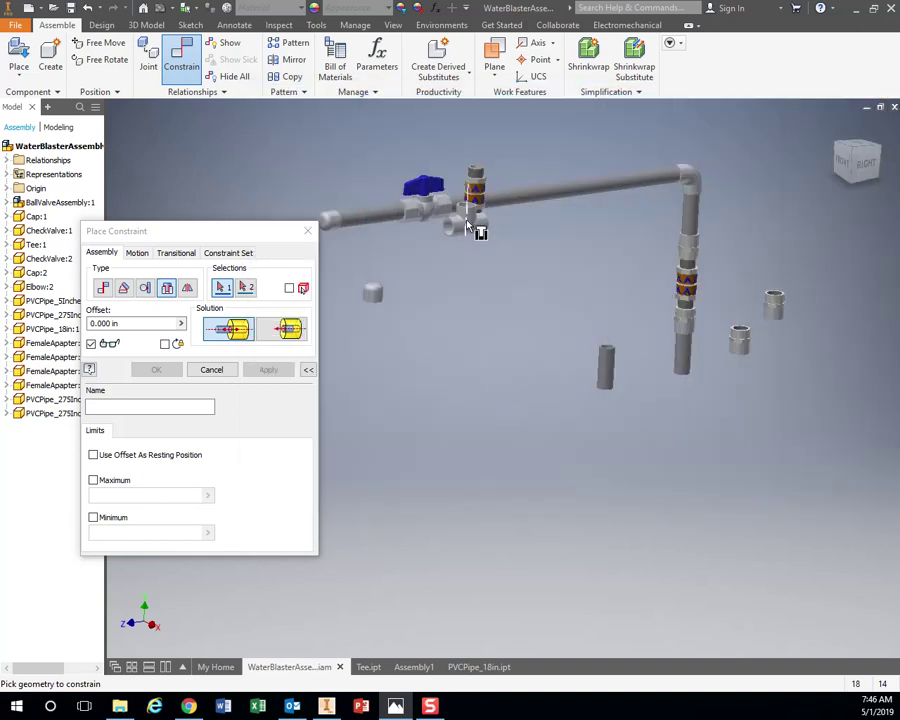
pyautogui.scroll(5, 462, 222)
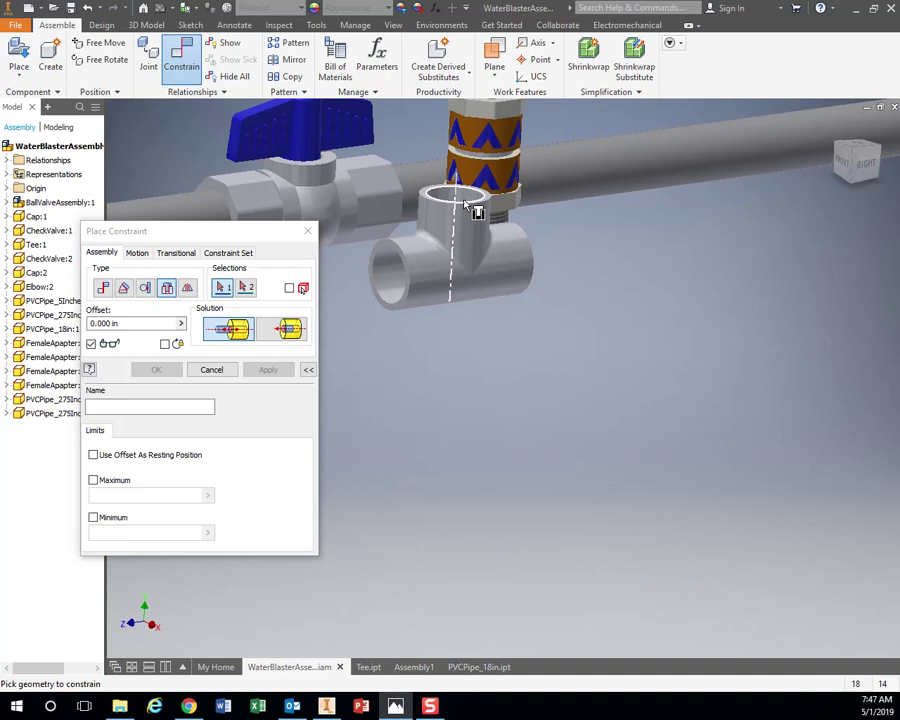
pyautogui.click(464, 204)
pyautogui.scroll(-5, 668, 385)
pyautogui.moveTo(762, 458); pyautogui.dragTo(575, 392, button='middle')
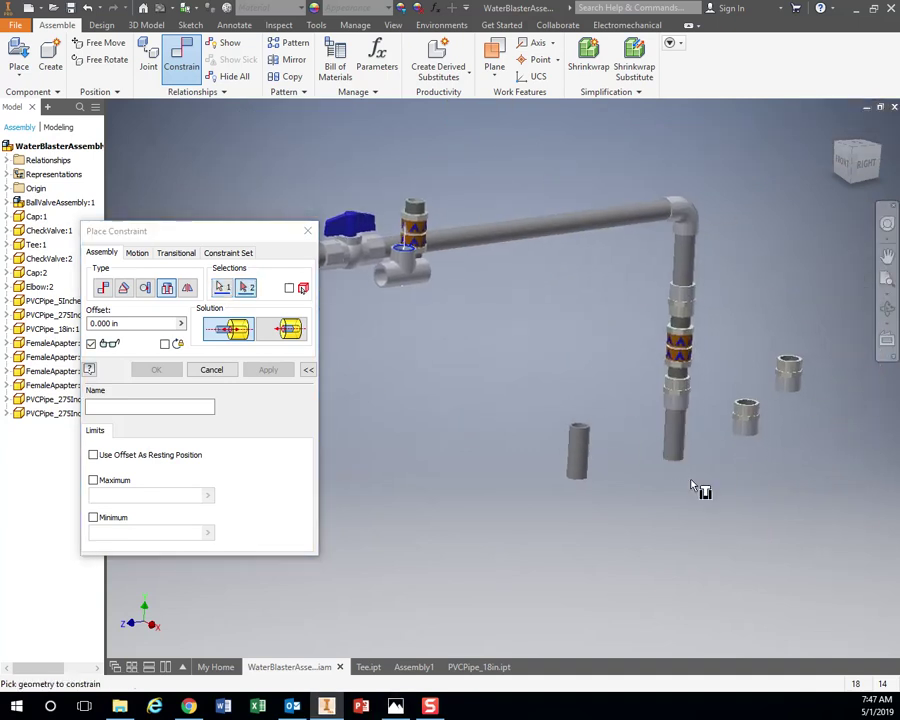
pyautogui.click(675, 461)
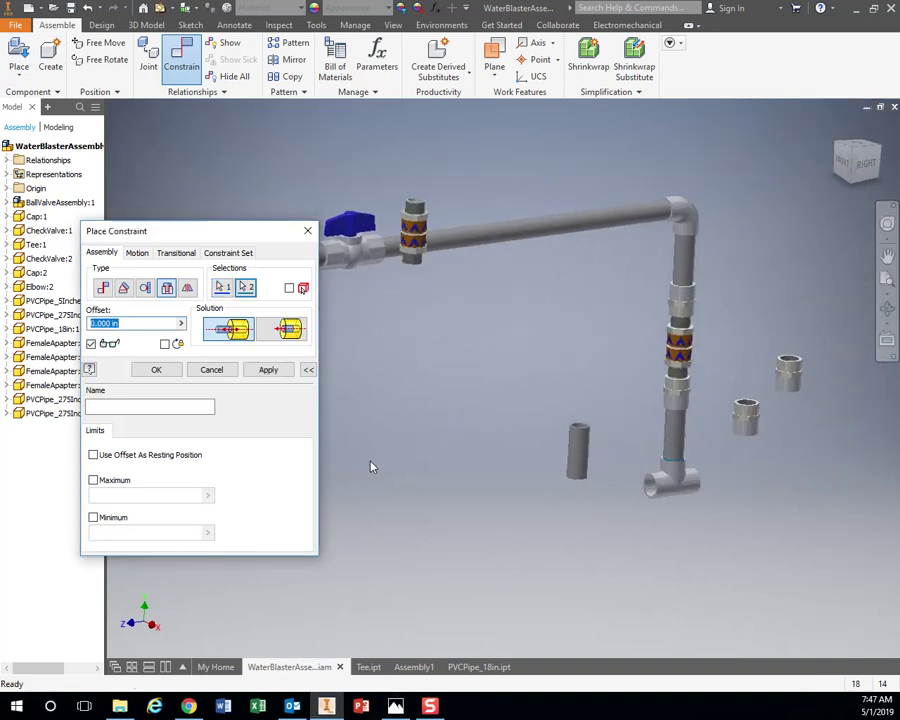
pyautogui.click(268, 370)
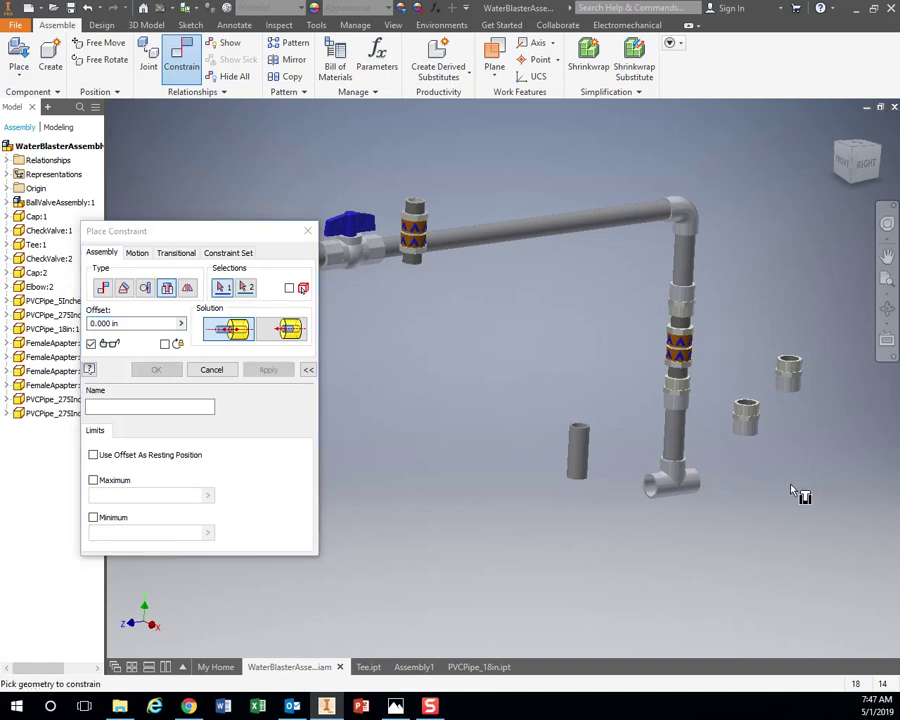
# Recheck the layout drawing, and Insert-constrain the loose PVCPipe_275Inches to the tee's side opening facing away from the ball valve at 0.000 in offset
pyautogui.moveTo(899, 84); pyautogui.dragTo(456, 106)
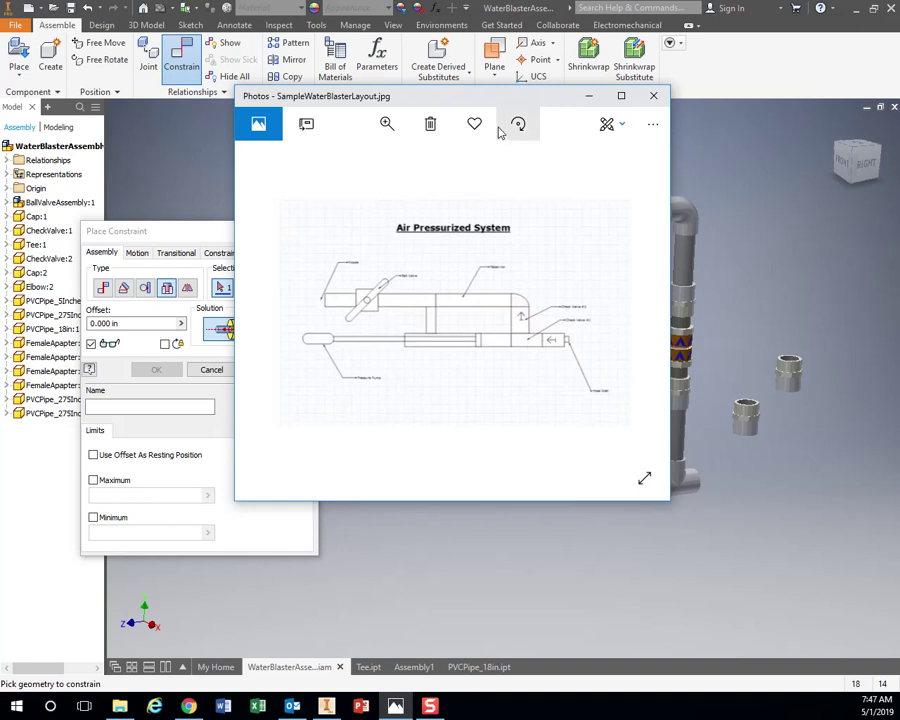
pyautogui.moveTo(491, 102); pyautogui.dragTo(899, 92)
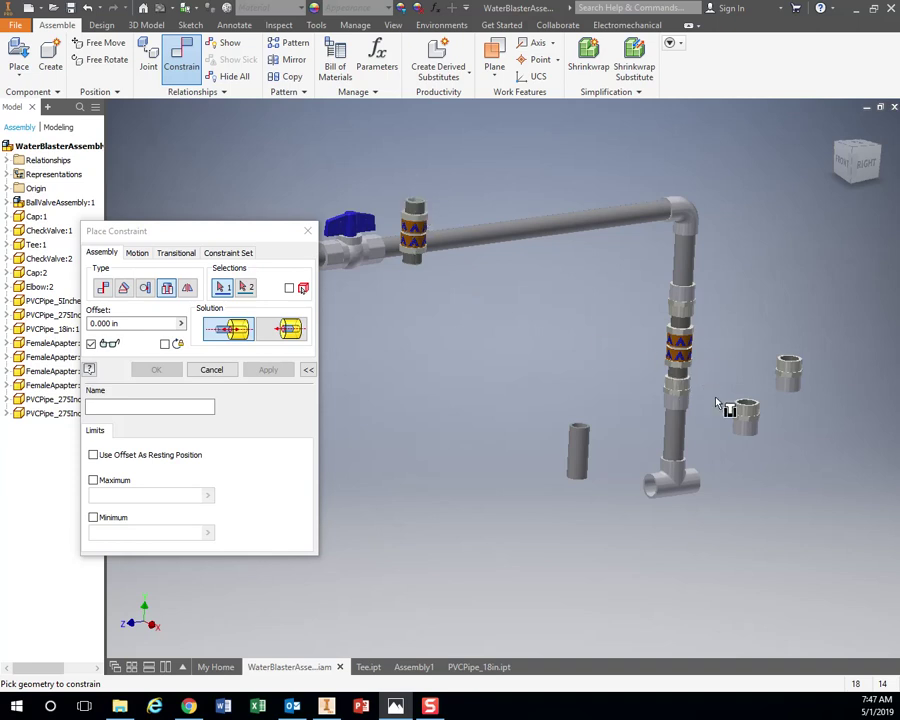
pyautogui.click(307, 231)
pyautogui.click(579, 450)
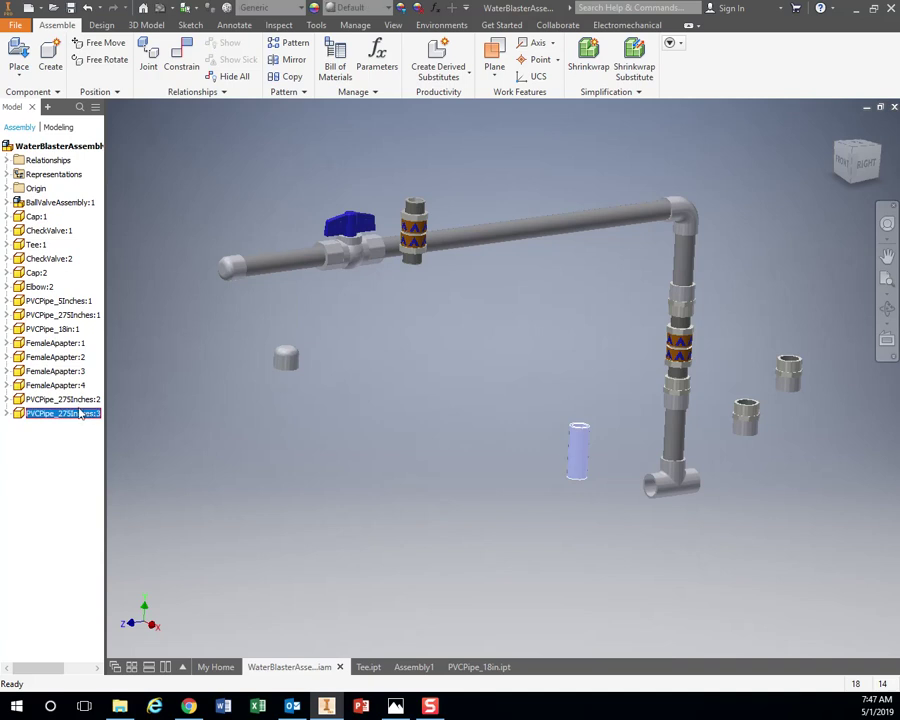
pyautogui.click(181, 55)
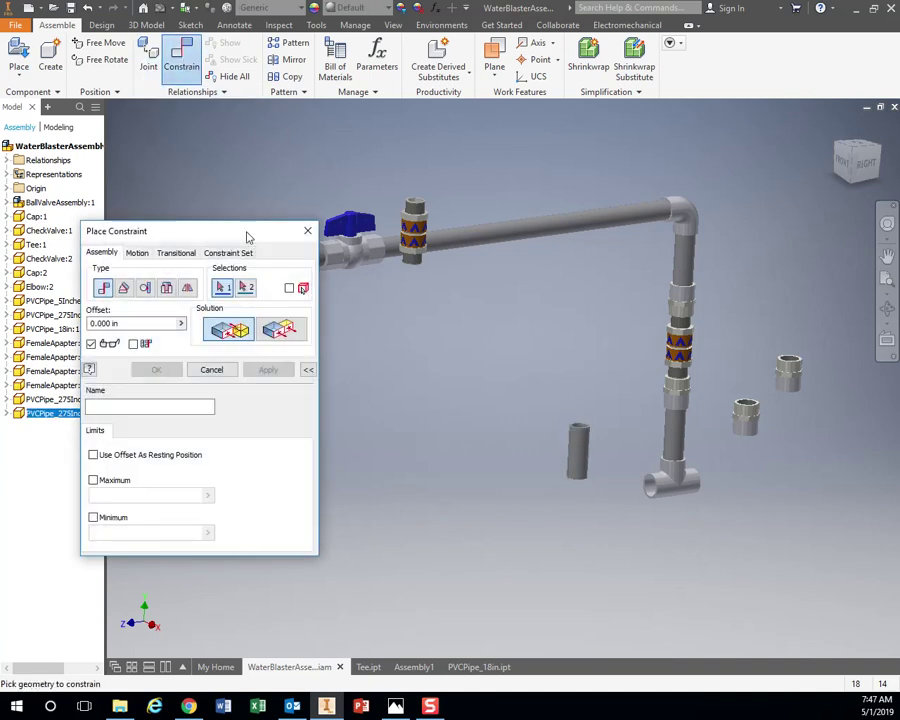
pyautogui.click(168, 288)
pyautogui.click(580, 438)
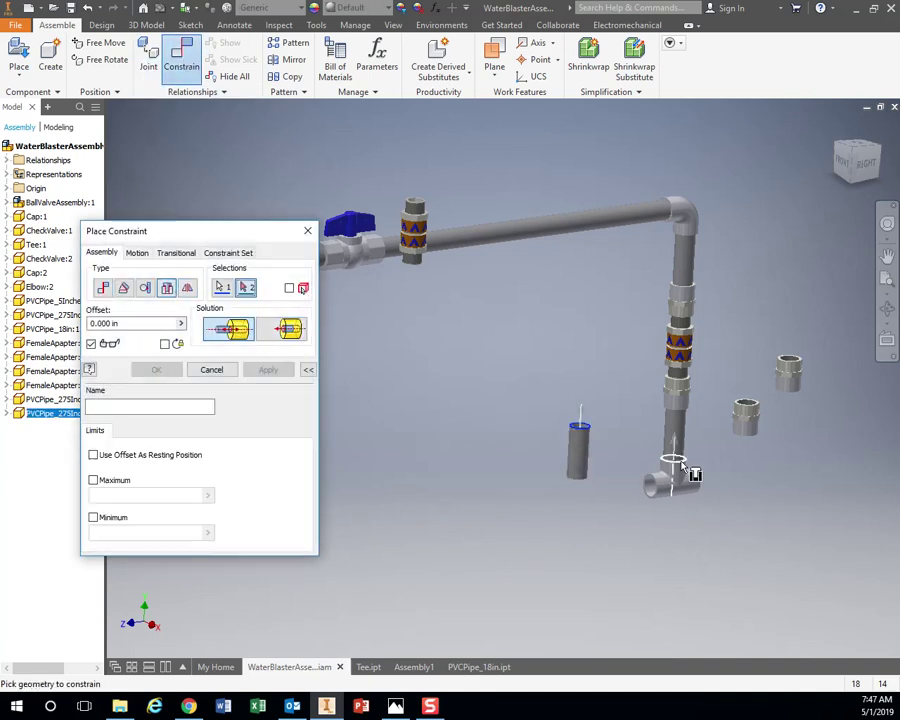
pyautogui.click(703, 490)
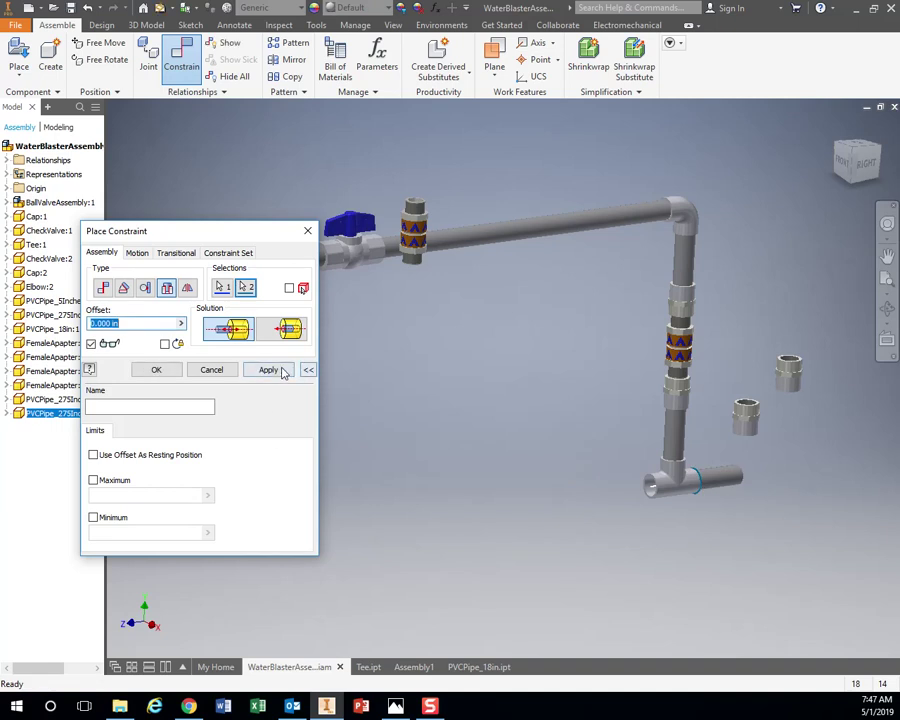
pyautogui.click(274, 369)
# Insert-constrain a loose female adapter's smooth end to the horizontal short pipe, and the loose check valve to the adapter's threaded end, at 0.000 in offset
pyautogui.click(754, 441)
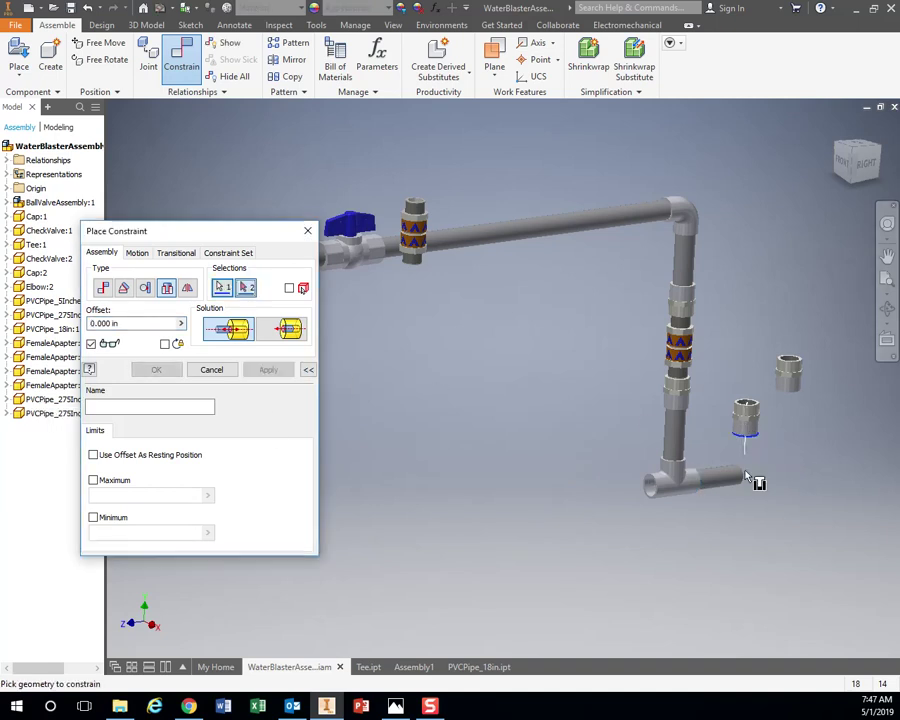
pyautogui.click(755, 478)
pyautogui.click(270, 368)
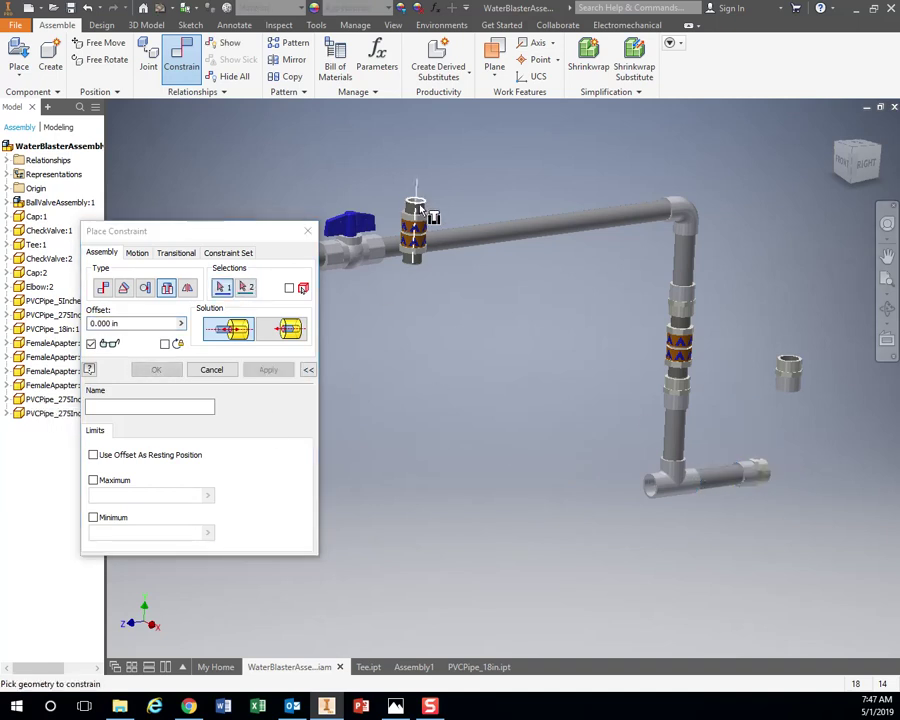
pyautogui.click(768, 472)
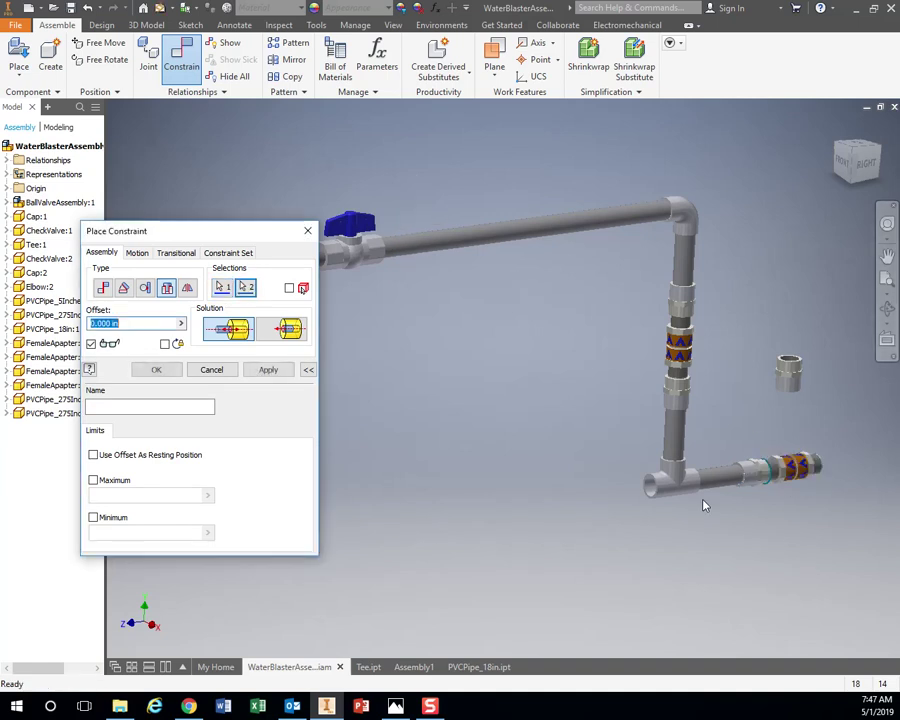
pyautogui.click(268, 369)
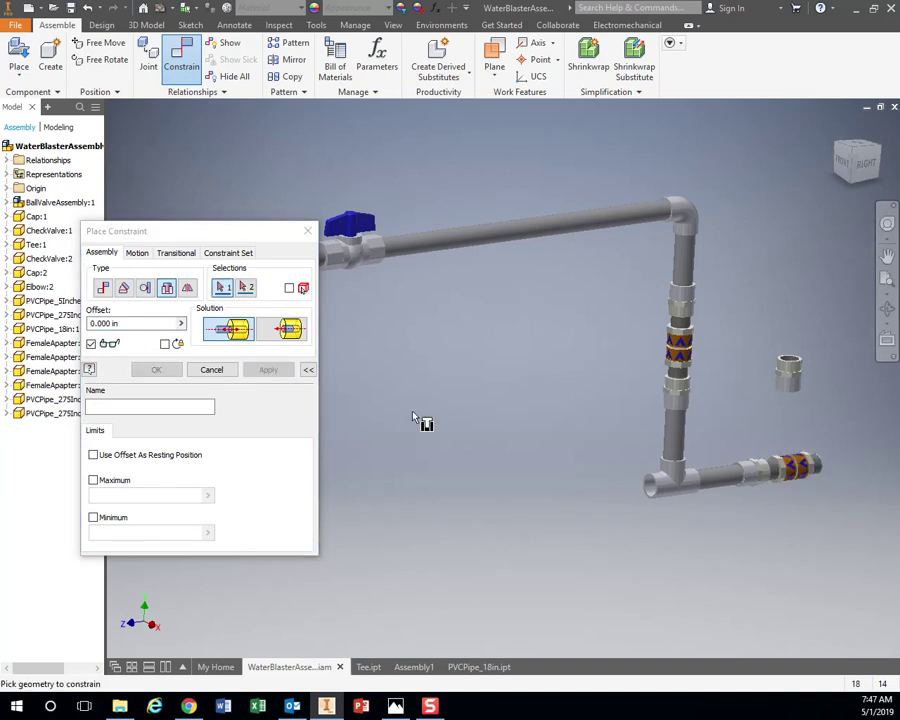
pyautogui.click(307, 231)
# Delete the leftover loose female adapter and review the SampleWaterBlasterLayout.jpg drawing for the remaining pump section
pyautogui.moveTo(797, 385); pyautogui.dragTo(428, 482)
pyautogui.press('Delete')
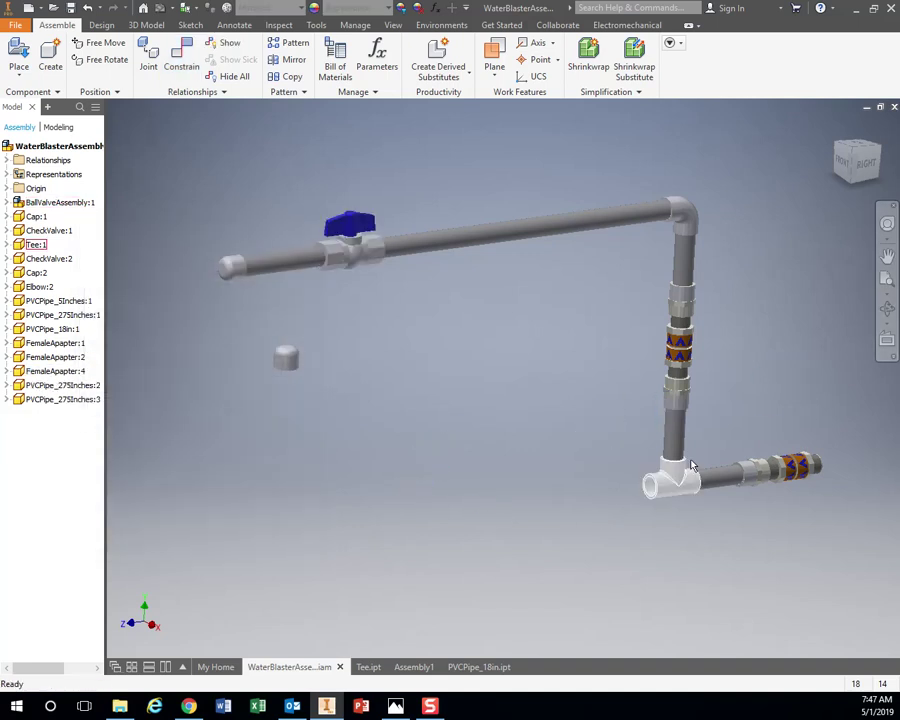
pyautogui.moveTo(899, 80); pyautogui.dragTo(488, 91)
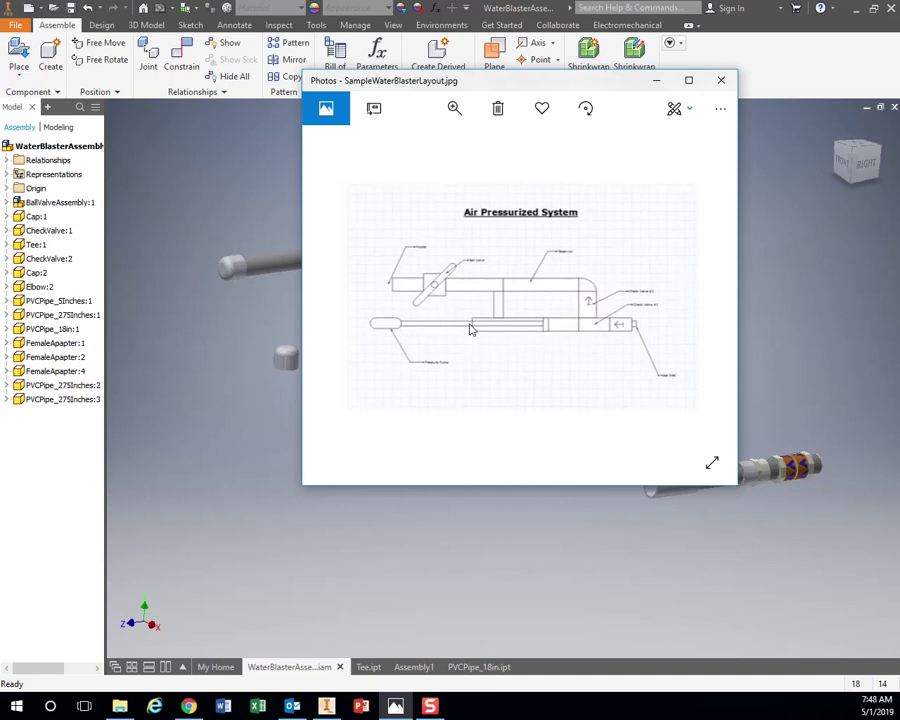
pyautogui.moveTo(462, 82); pyautogui.dragTo(899, 88)
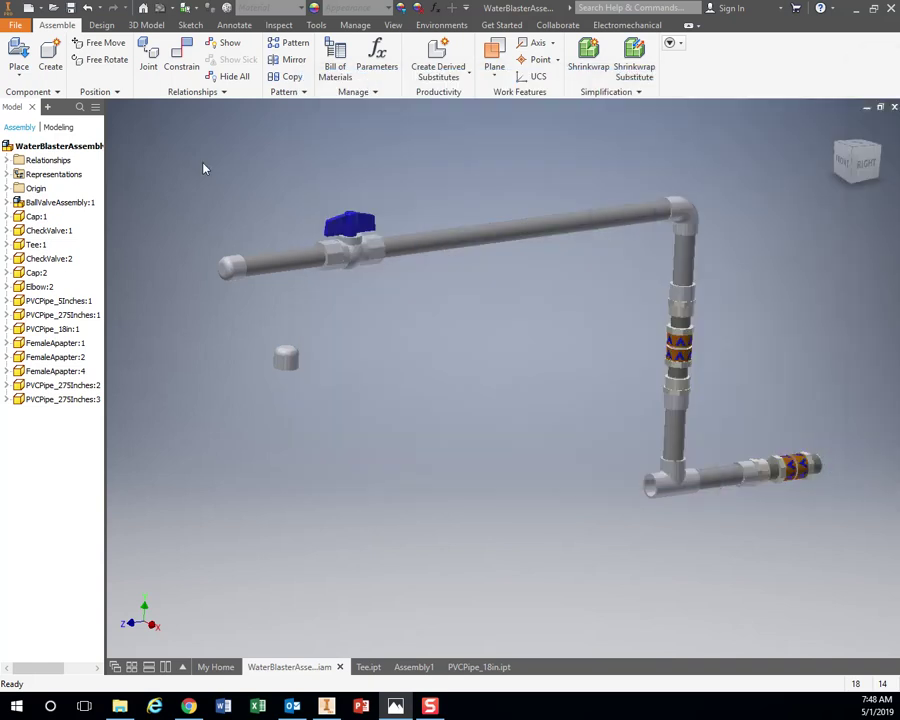
# Create a new part file and start a 2D sketch on its horizontal XZ plane
pyautogui.click(19, 56)
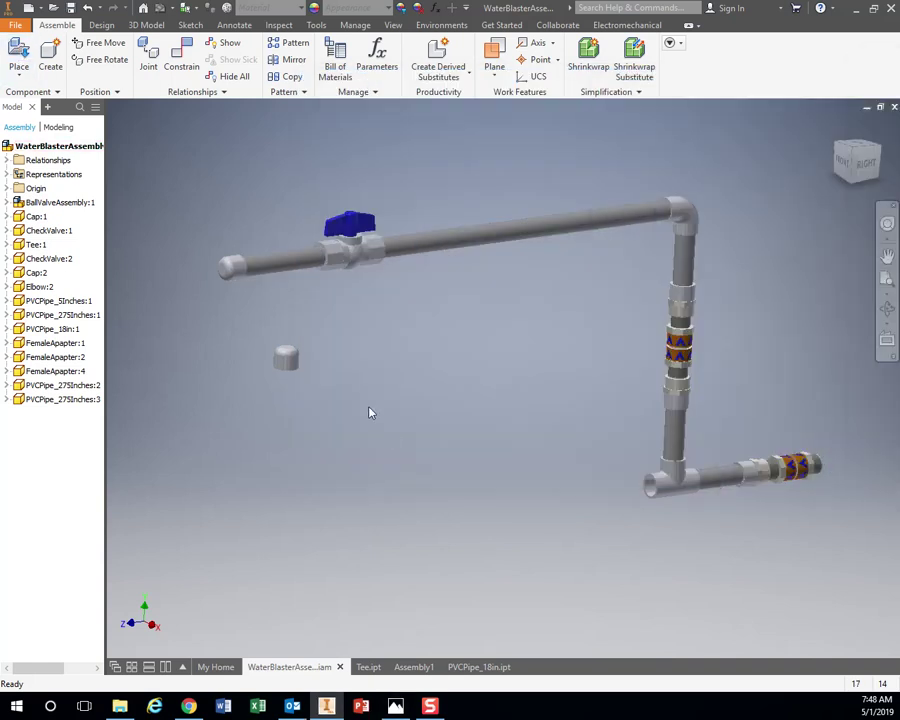
pyautogui.click(9, 25)
pyautogui.moveTo(45, 78)
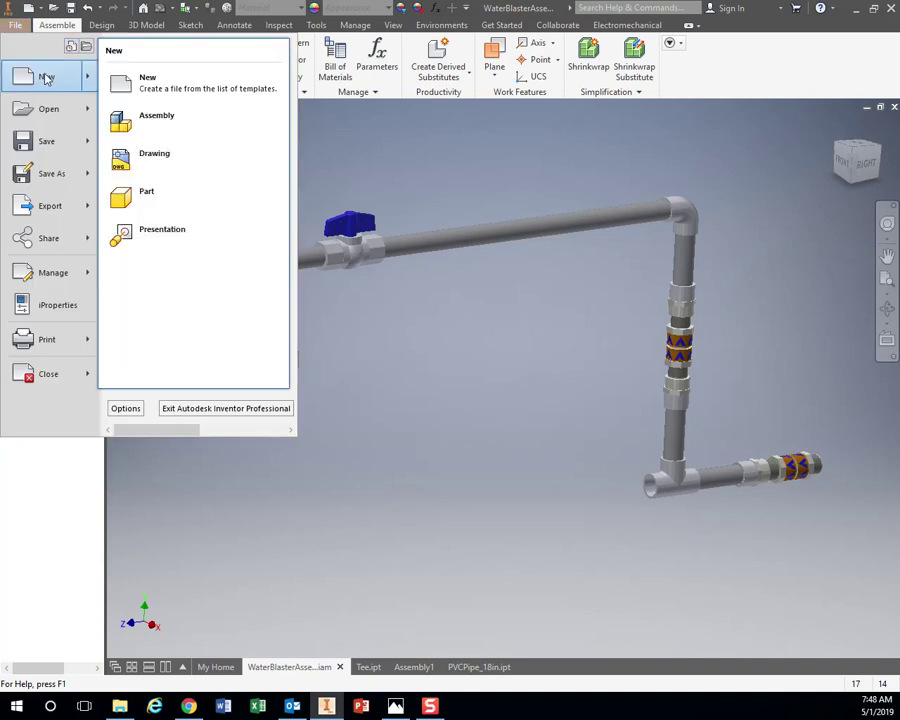
pyautogui.click(146, 191)
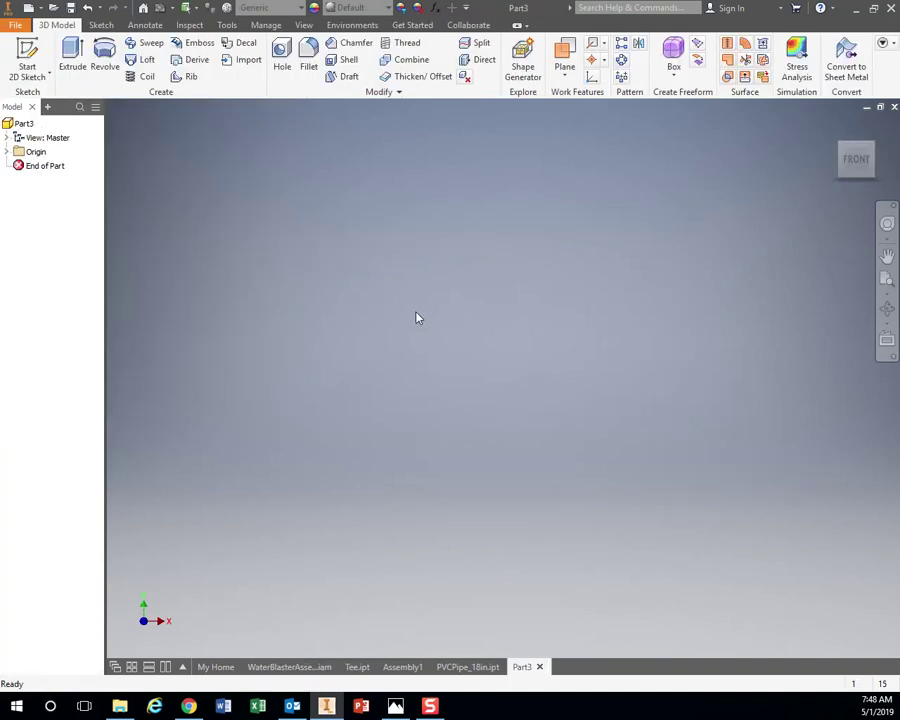
pyautogui.click(27, 52)
pyautogui.click(518, 425)
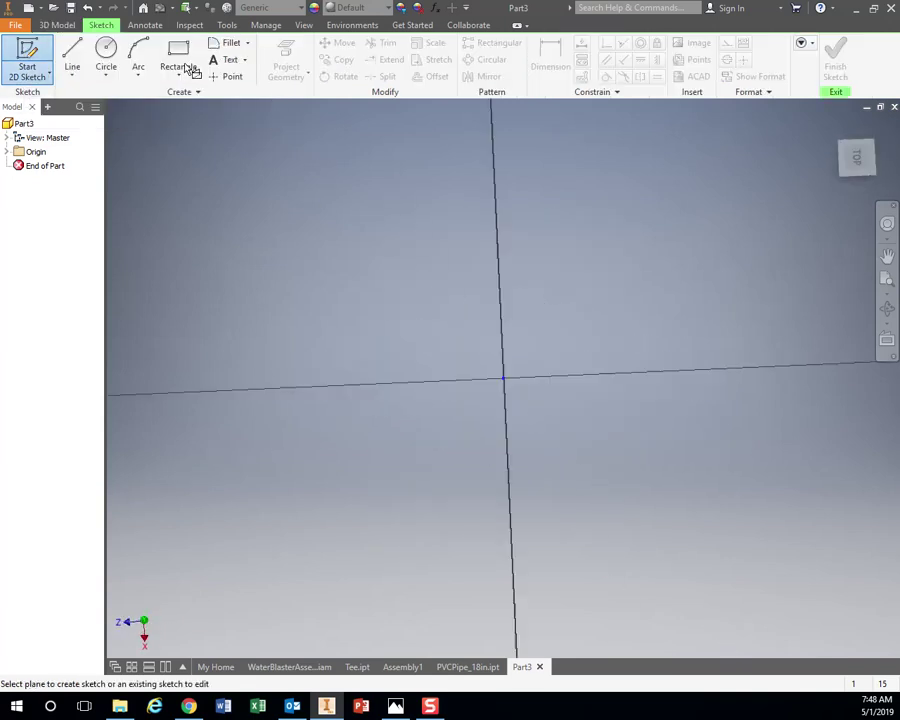
# Sketch two concentric circles centred on the origin with diameters of 0.800 in and 1.05 in, and finish the sketch
pyautogui.click(105, 55)
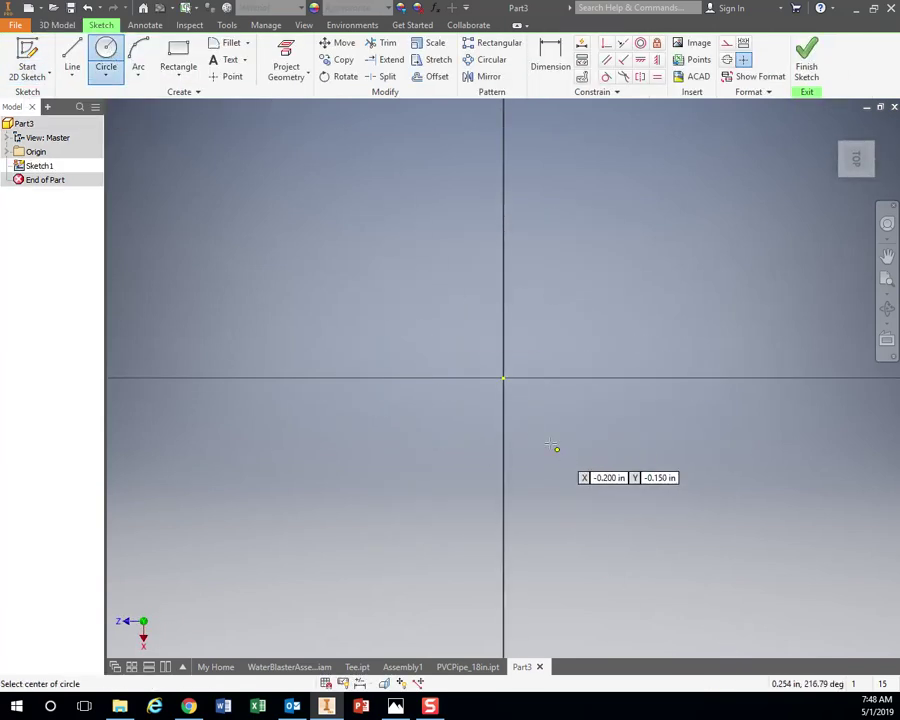
pyautogui.click(502, 378)
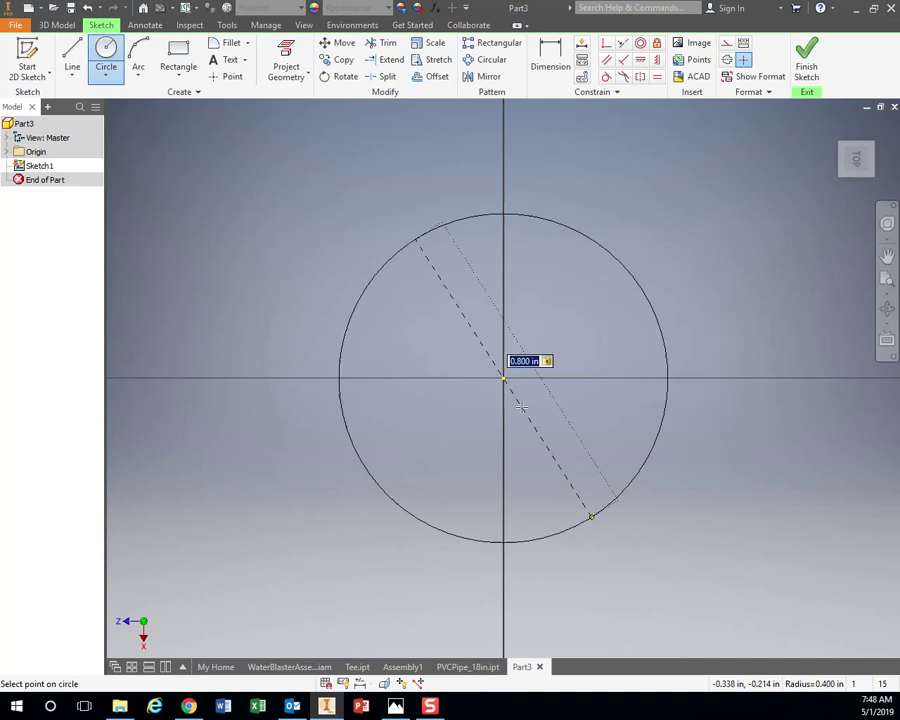
pyautogui.click(590, 513)
pyautogui.click(502, 378)
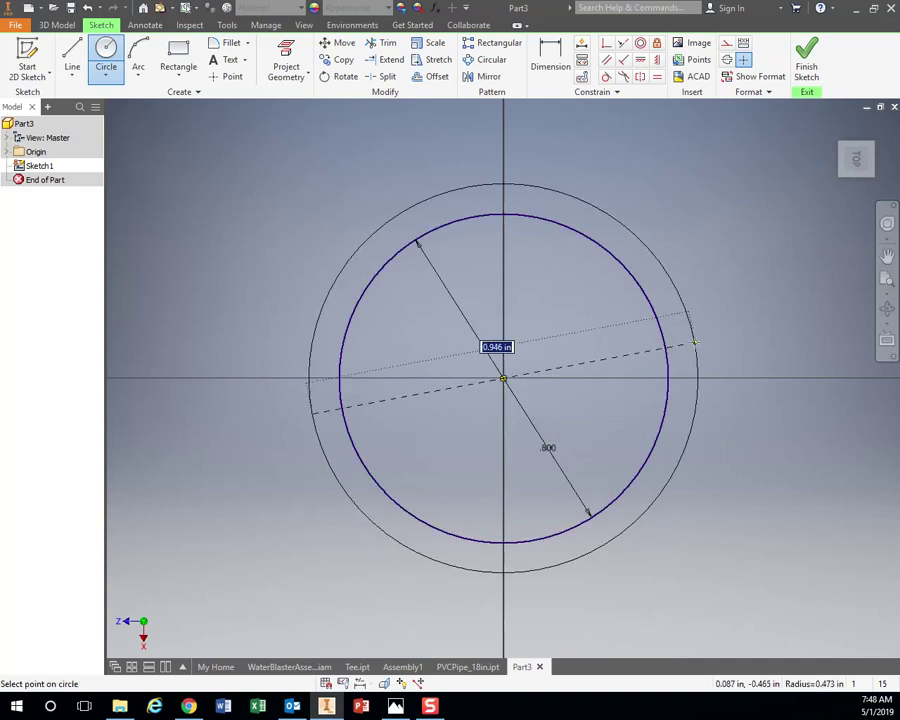
pyautogui.write('1.05')
pyautogui.press('Return')
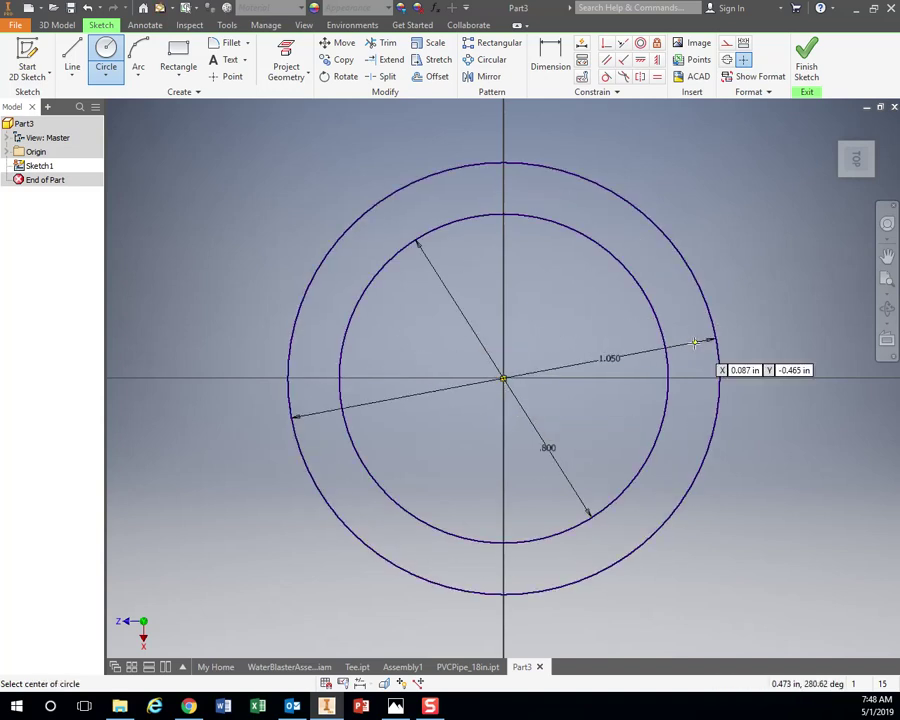
pyautogui.click(806, 62)
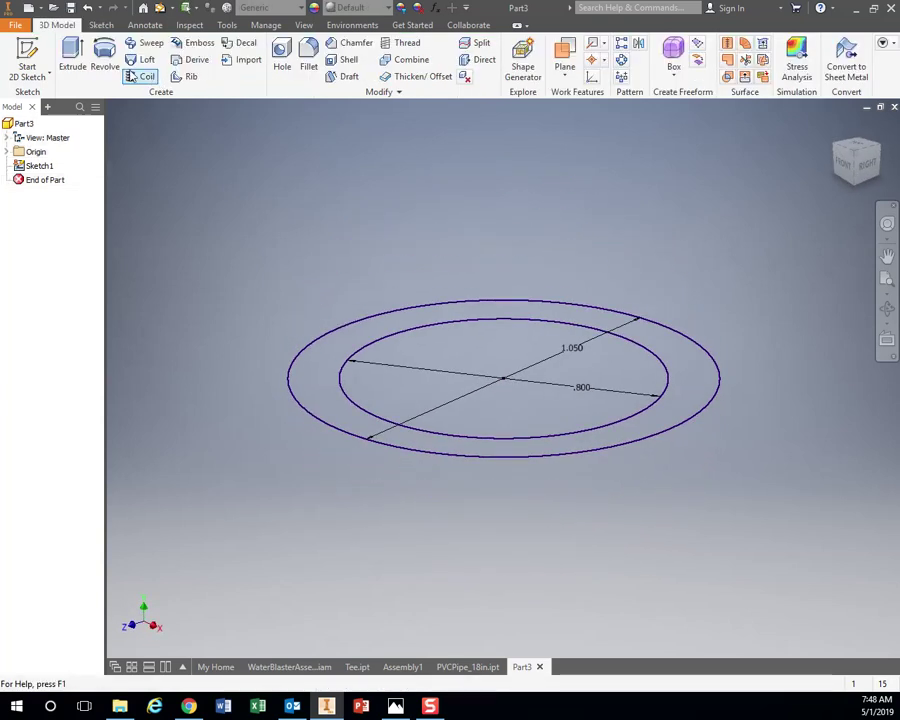
# Extrude the ring-shaped profile between the two circles by 18 in to form the pipe
pyautogui.click(72, 60)
pyautogui.click(392, 329)
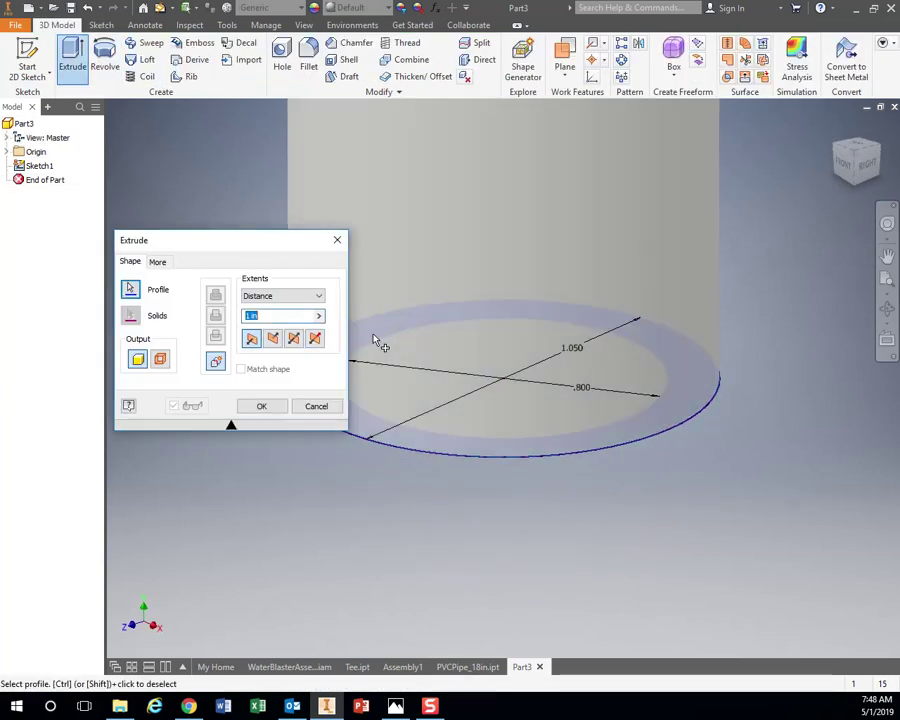
pyautogui.write('18')
pyautogui.press('Return')
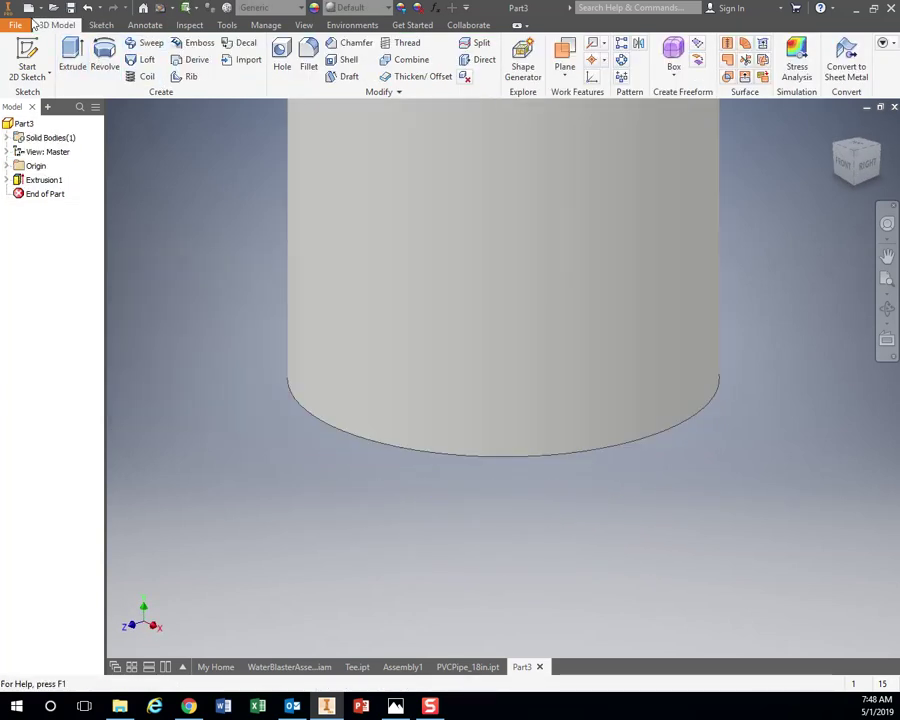
# Save the part as PVCPipe_12in in the WaterBlaster folder and switch to the Assembly1 document
pyautogui.click(15, 25)
pyautogui.click(45, 176)
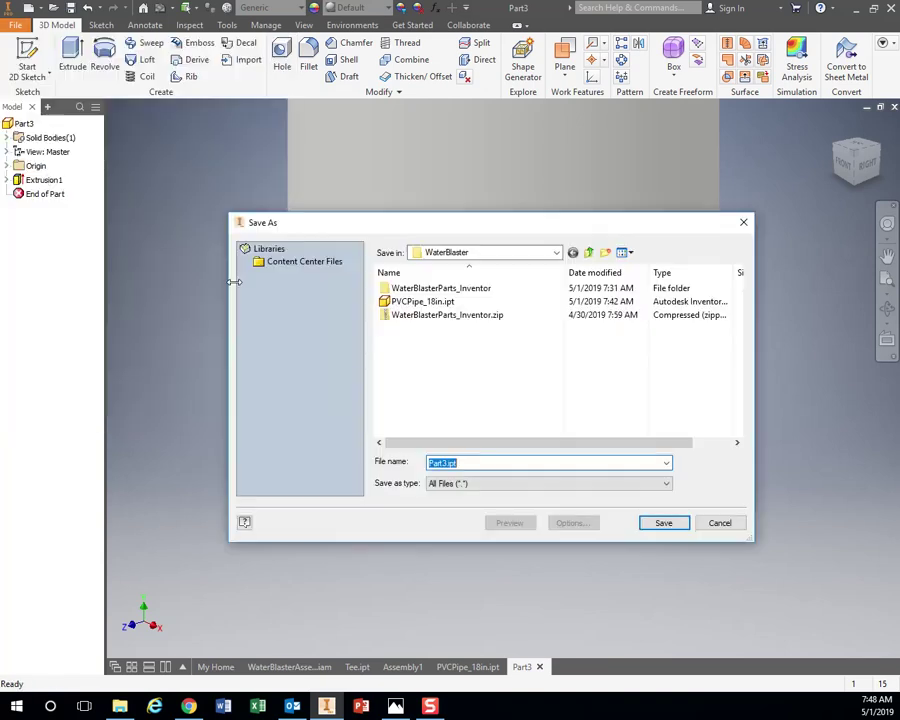
pyautogui.write('P')
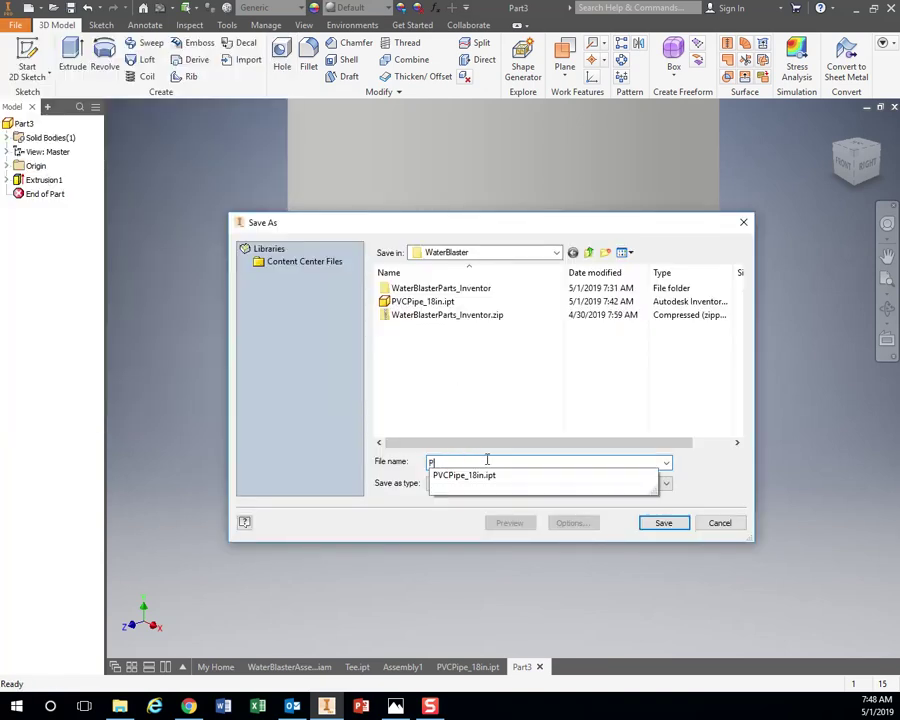
pyautogui.write('VCPipe_12')
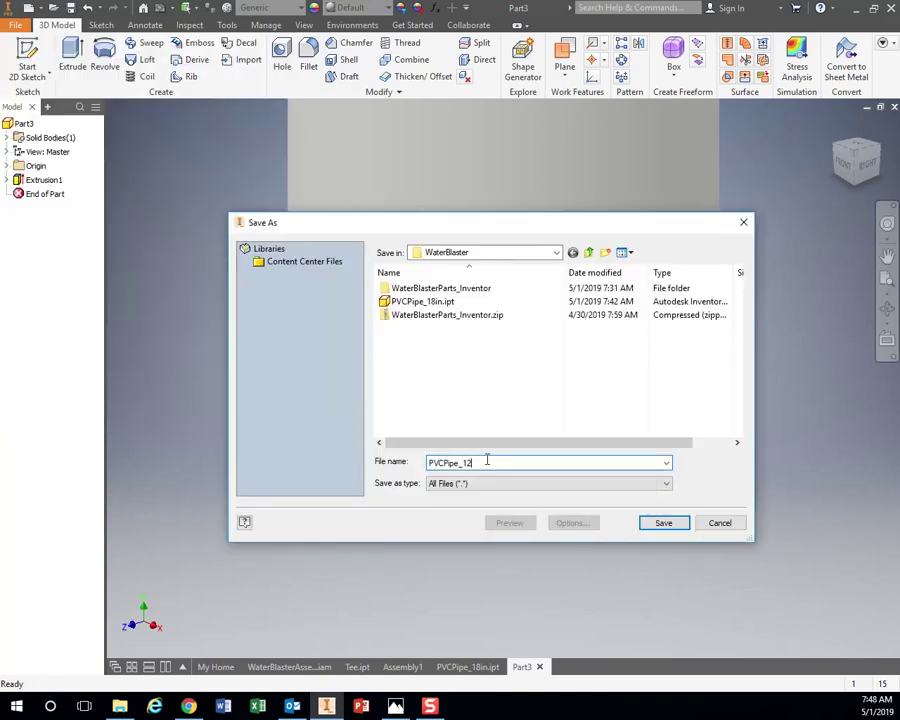
pyautogui.press('Return')
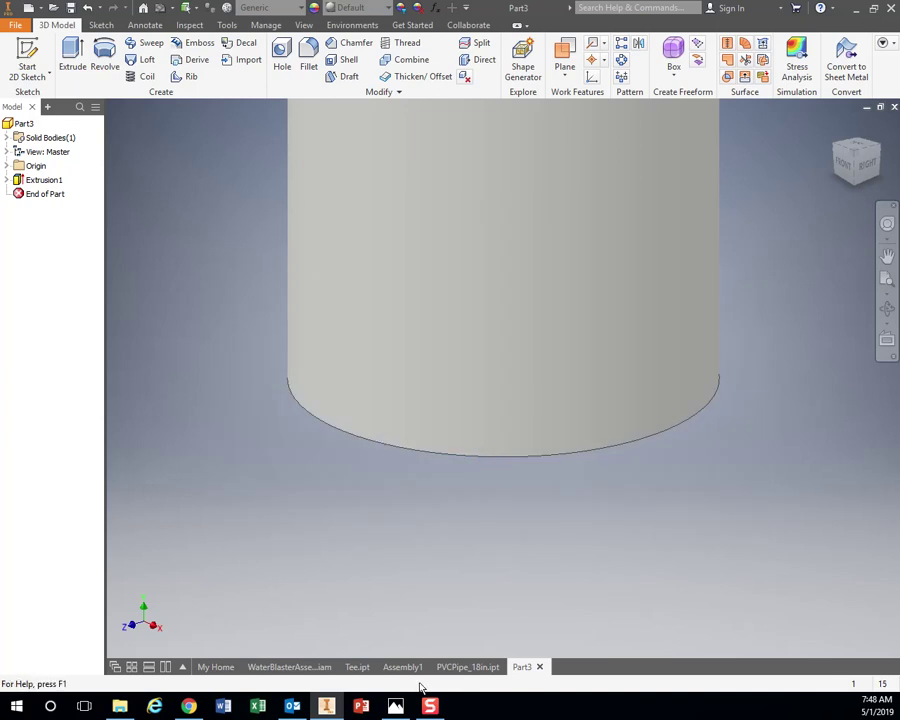
pyautogui.click(403, 667)
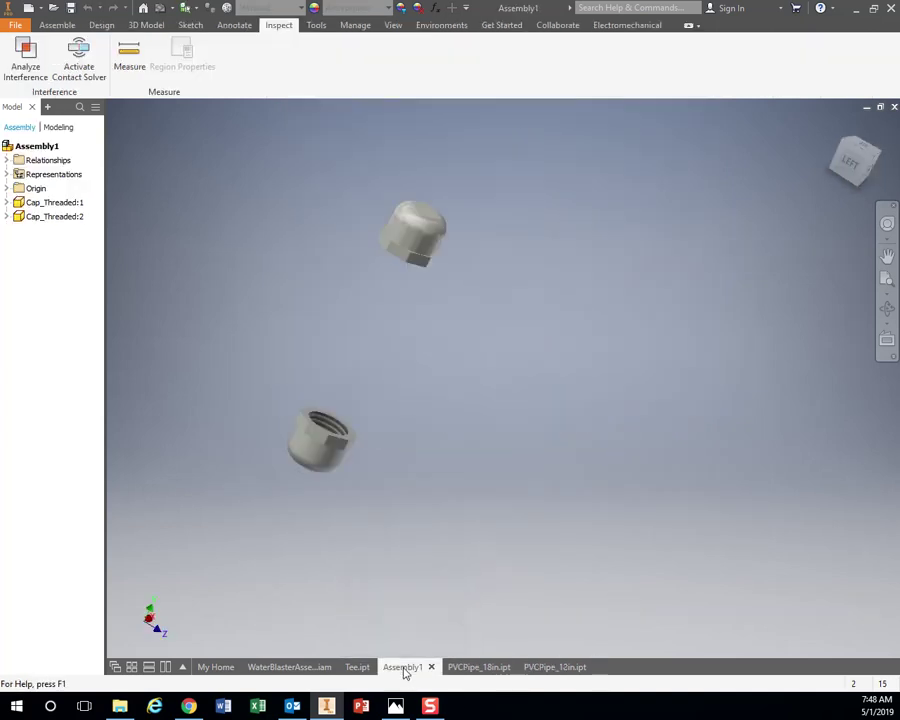
# Switch to the water blaster assembly and place one PVCPipe_12in component from the WaterBlaster folder in the open space beside the tee
pyautogui.click(290, 667)
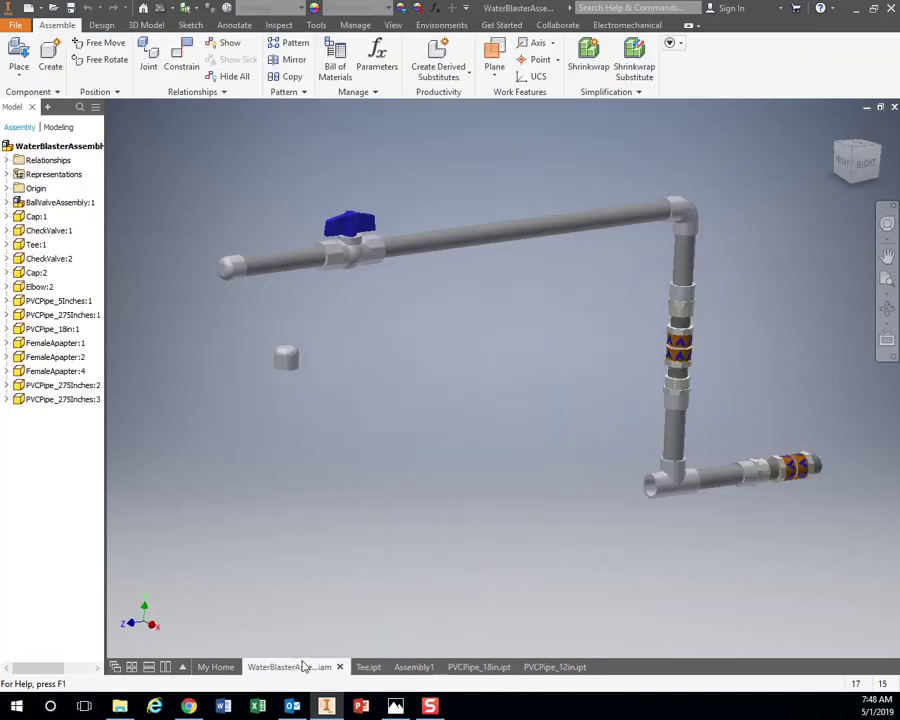
pyautogui.click(17, 58)
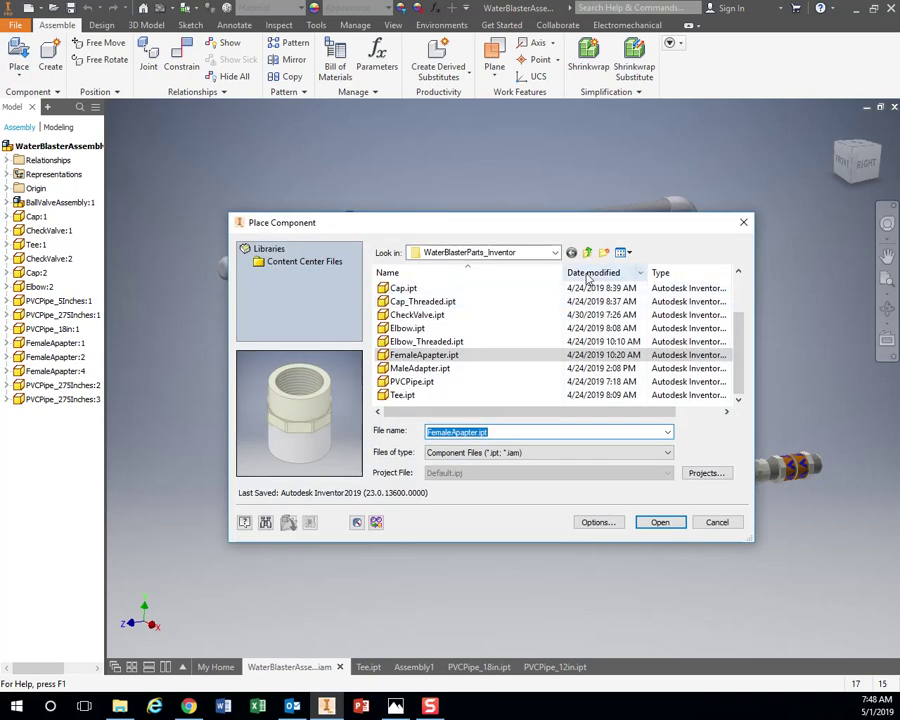
pyautogui.click(588, 253)
pyautogui.click(421, 301)
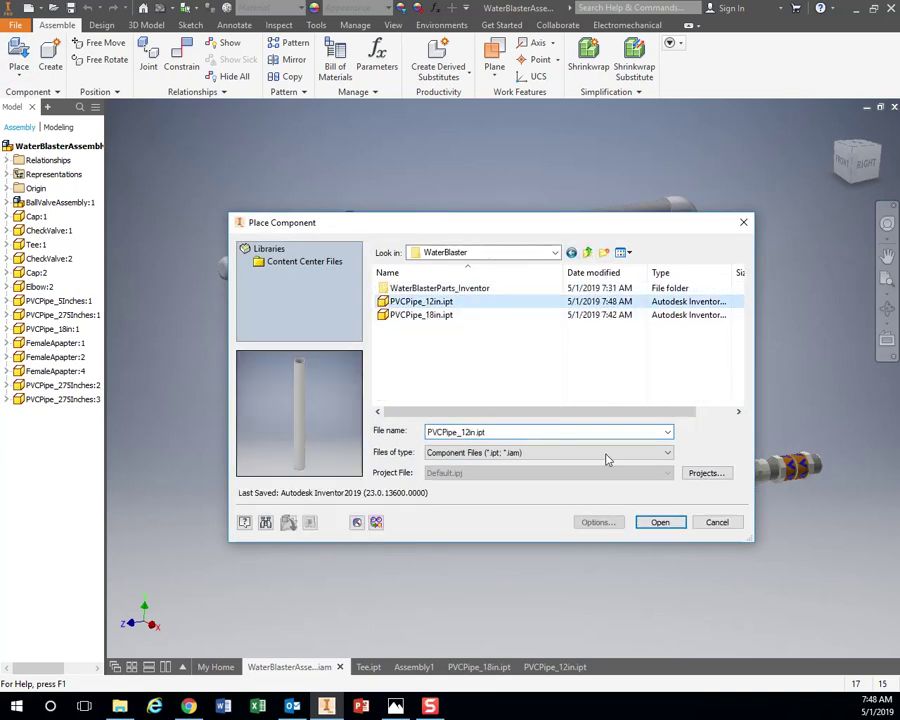
pyautogui.click(660, 522)
pyautogui.click(440, 425)
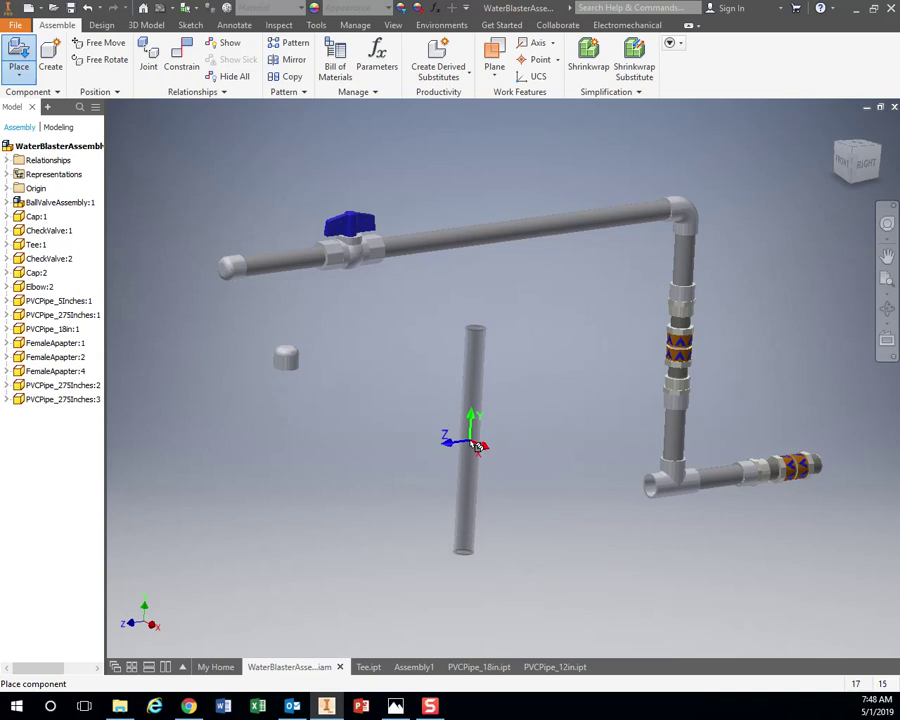
pyautogui.click(450, 453)
pyautogui.rightClick(520, 380)
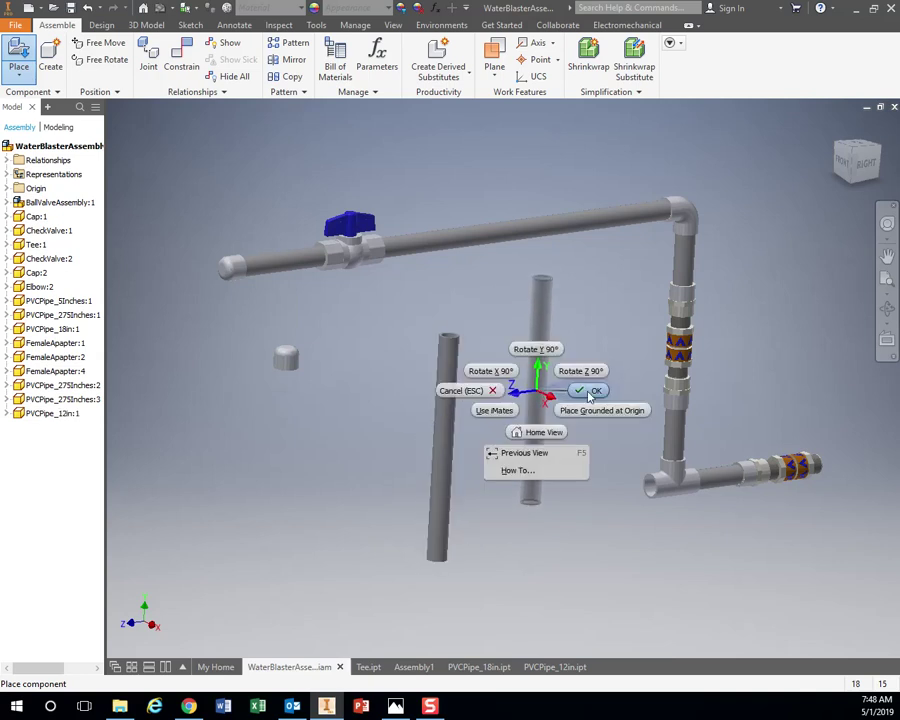
pyautogui.click(585, 390)
# Join the end of the newly placed PVC pipe to the open end of the tee with an Insert constraint
pyautogui.rightClick(480, 322)
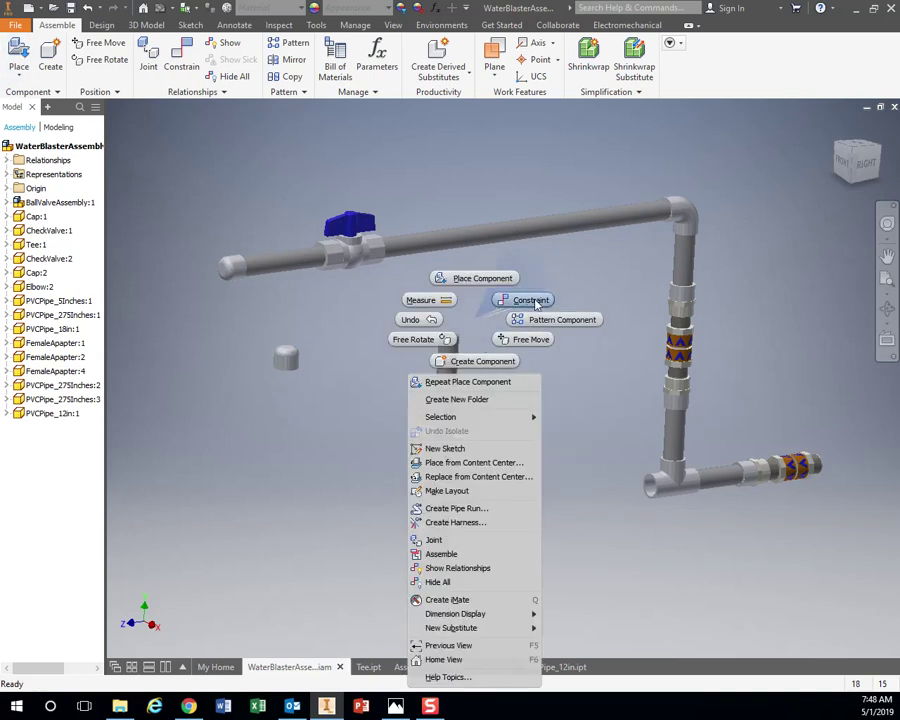
pyautogui.click(531, 301)
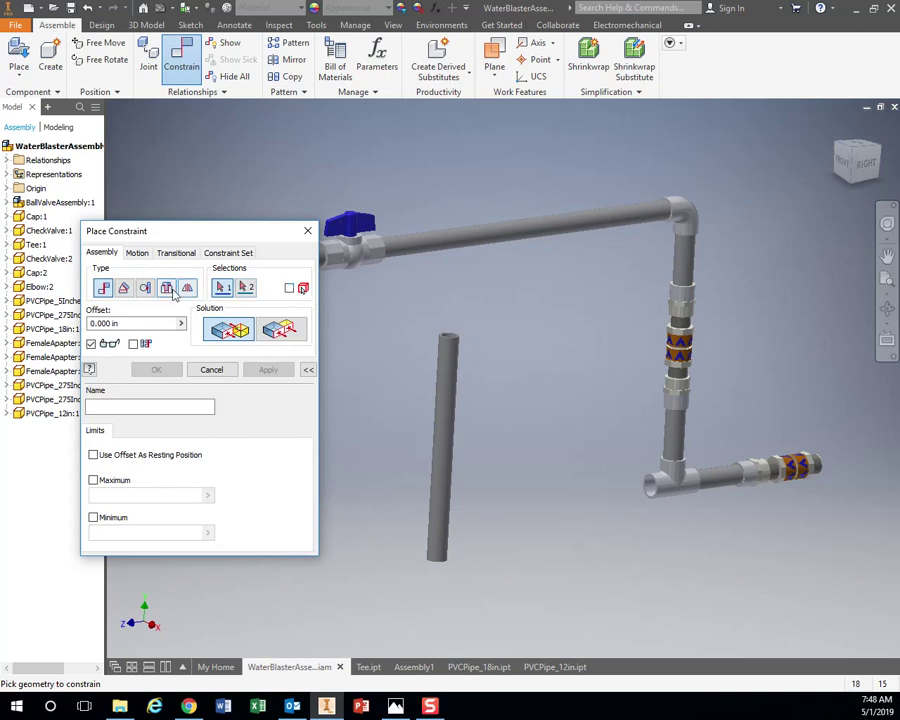
pyautogui.click(449, 337)
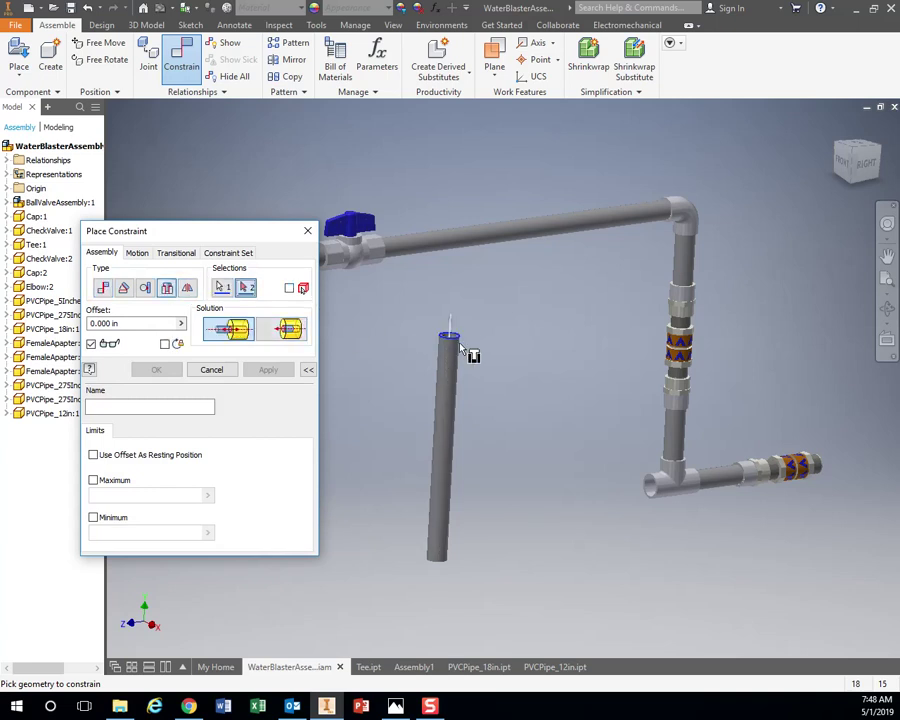
pyautogui.click(648, 494)
pyautogui.click(270, 370)
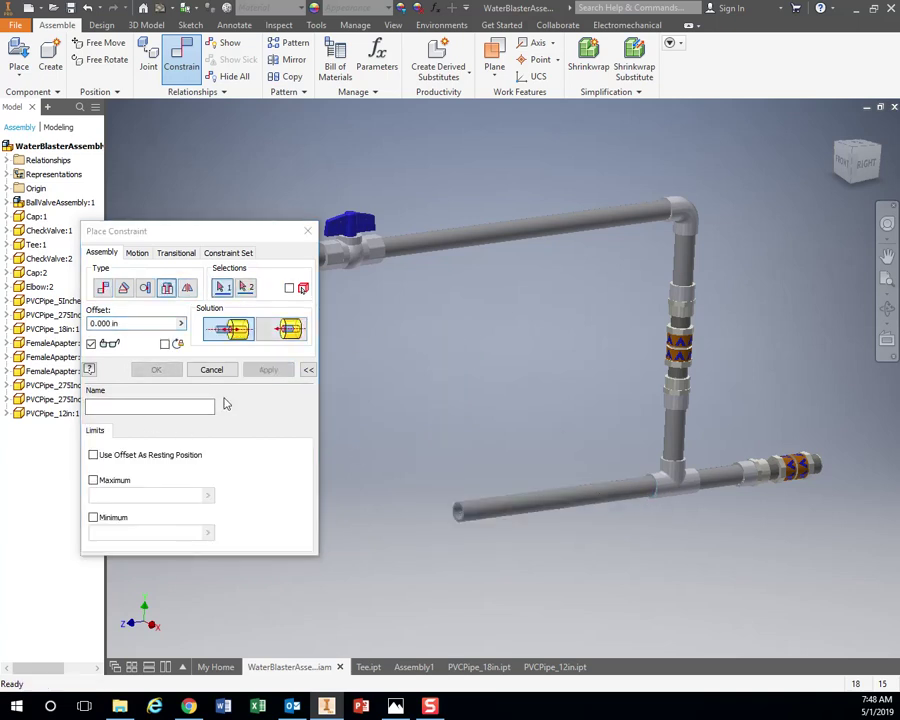
pyautogui.click(307, 231)
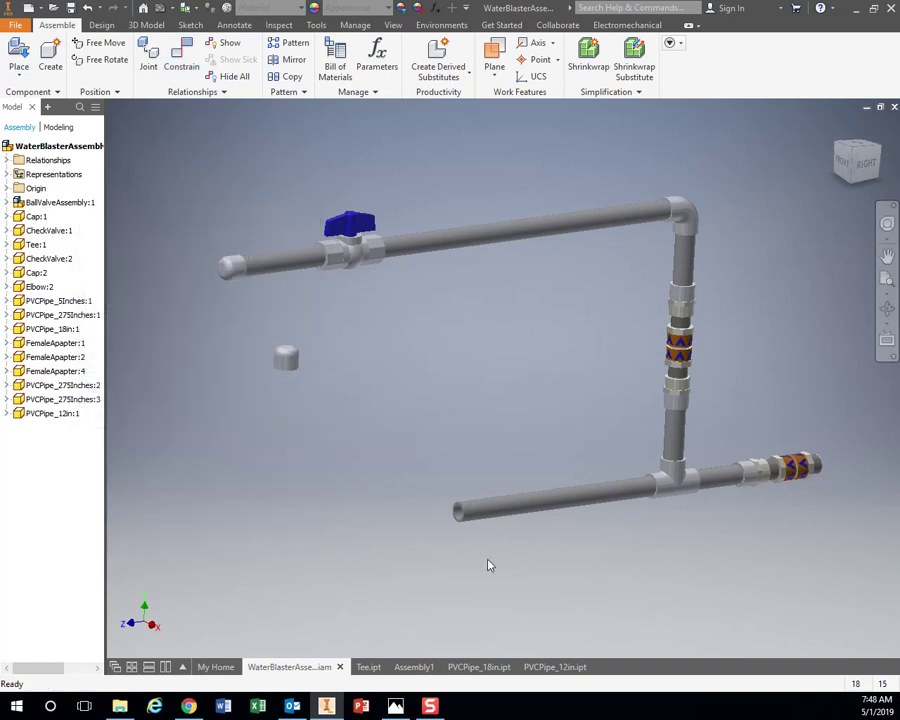
# Fit the loose cap onto the free end of the pump pipe with an Insert constraint between their circular edges
pyautogui.rightClick(442, 424)
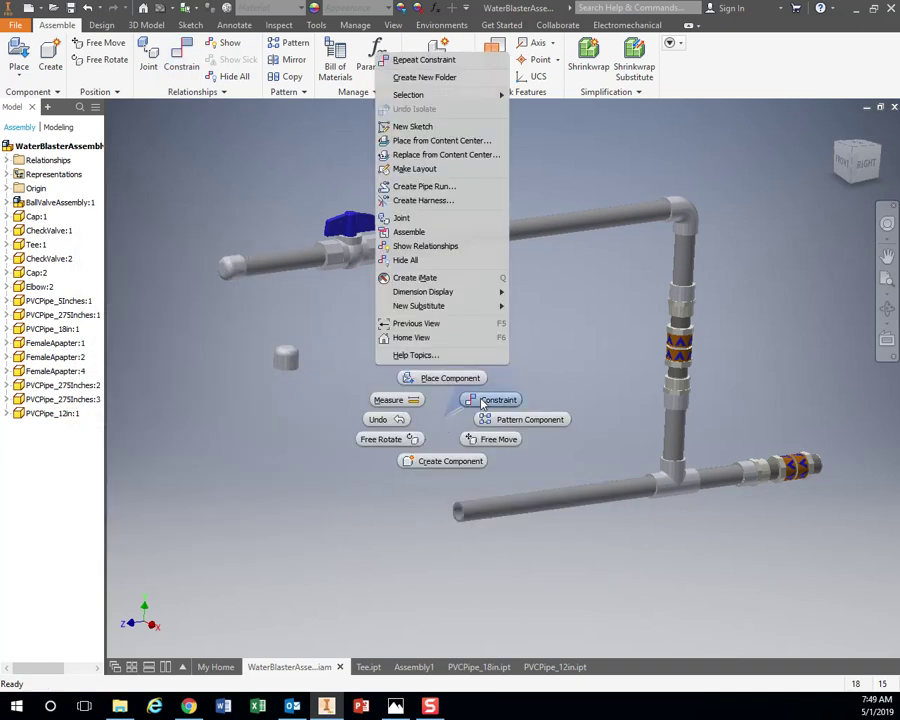
pyautogui.press('Escape')
pyautogui.press('c')
pyautogui.moveTo(226, 237); pyautogui.dragTo(163, 251)
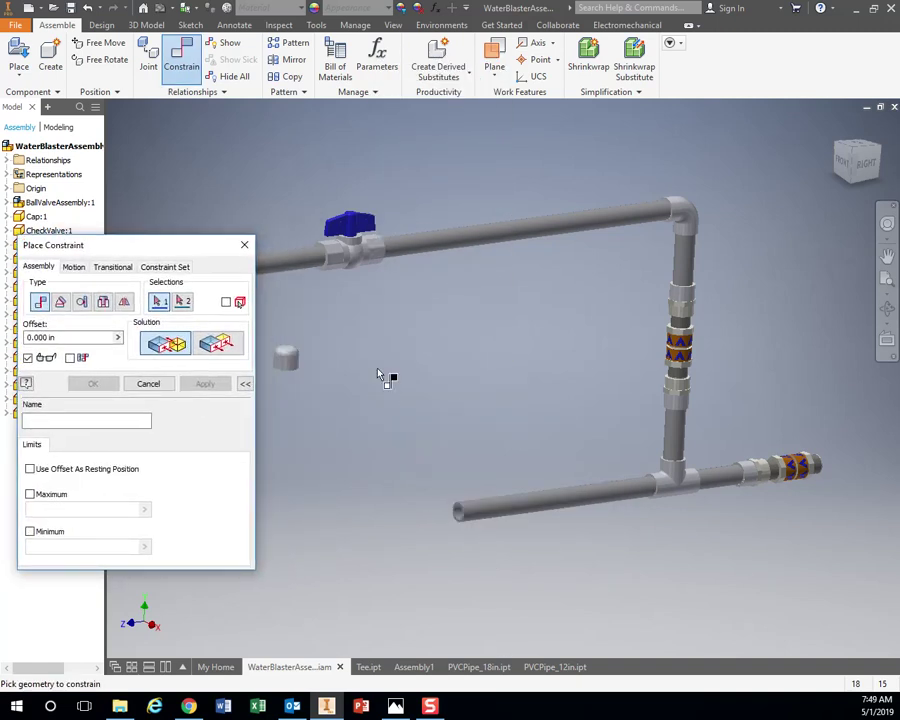
pyautogui.click(288, 368)
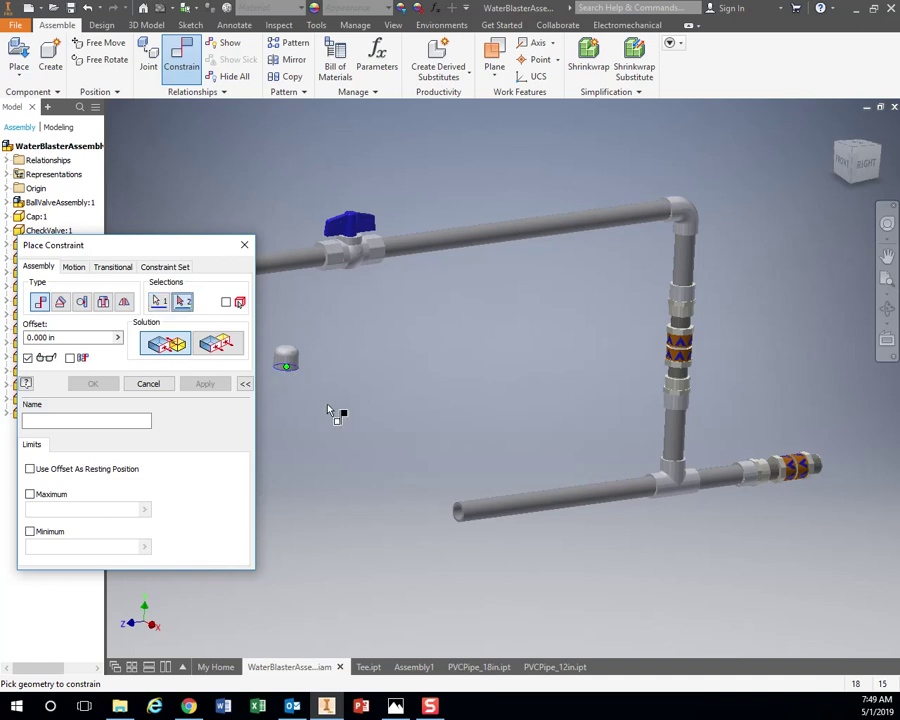
pyautogui.click(103, 302)
pyautogui.click(286, 369)
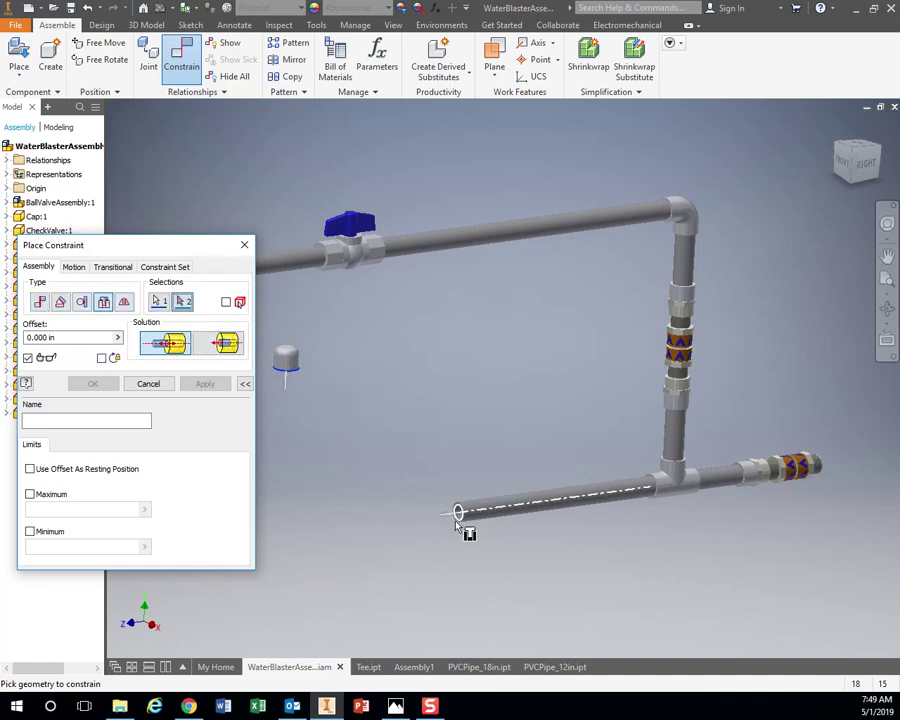
pyautogui.click(462, 514)
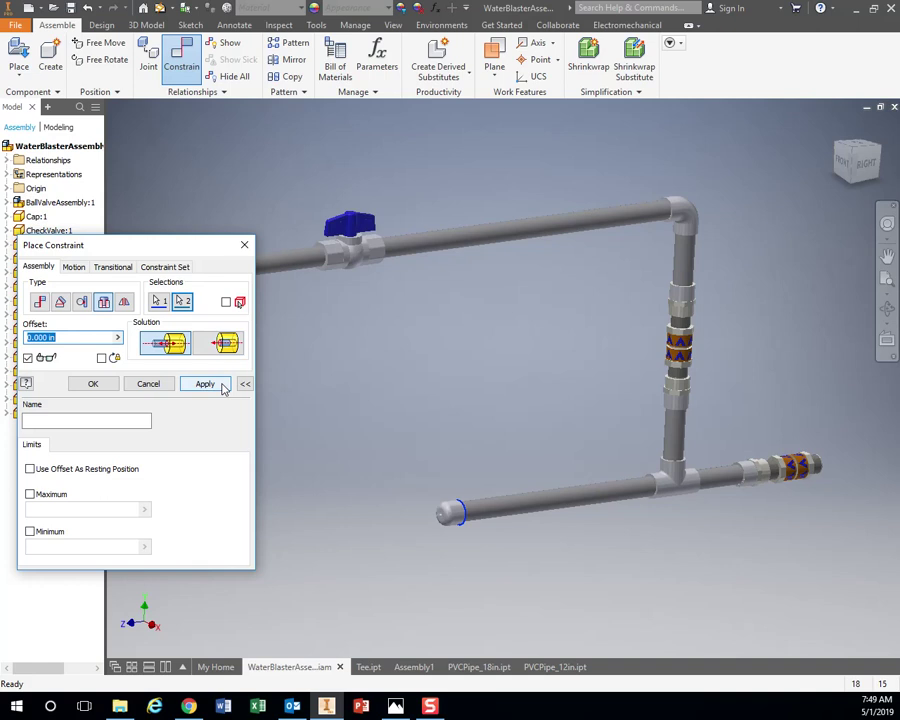
pyautogui.click(215, 383)
pyautogui.click(244, 244)
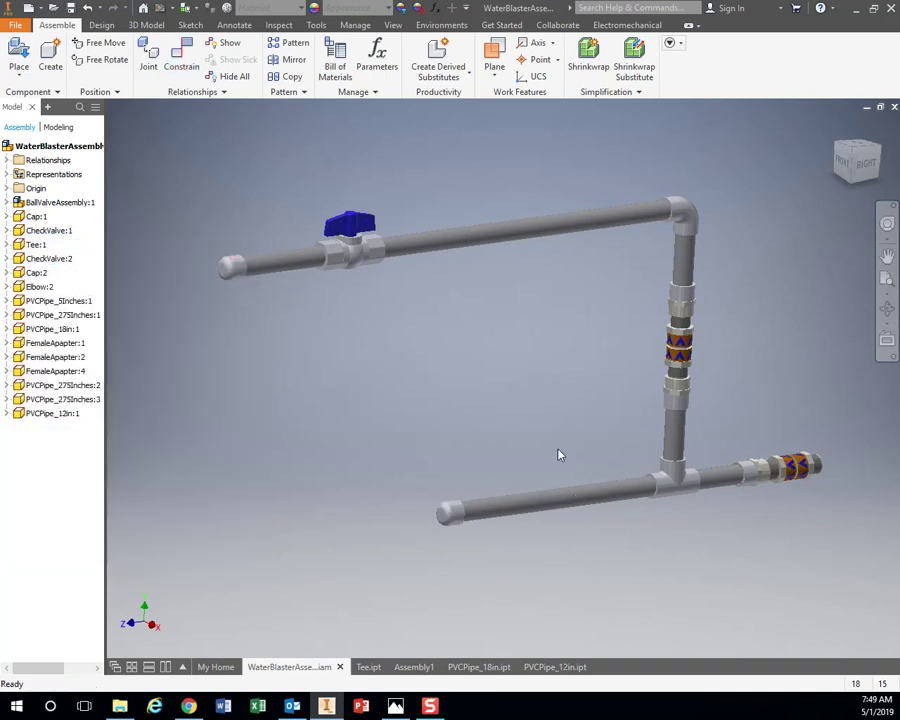
# Compare the assembly with the Air Pressurized System layout drawing, examining the short pipes between the elbow, tee and check valves
pyautogui.scroll(3, 559, 450)
pyautogui.scroll(-4, 558, 450)
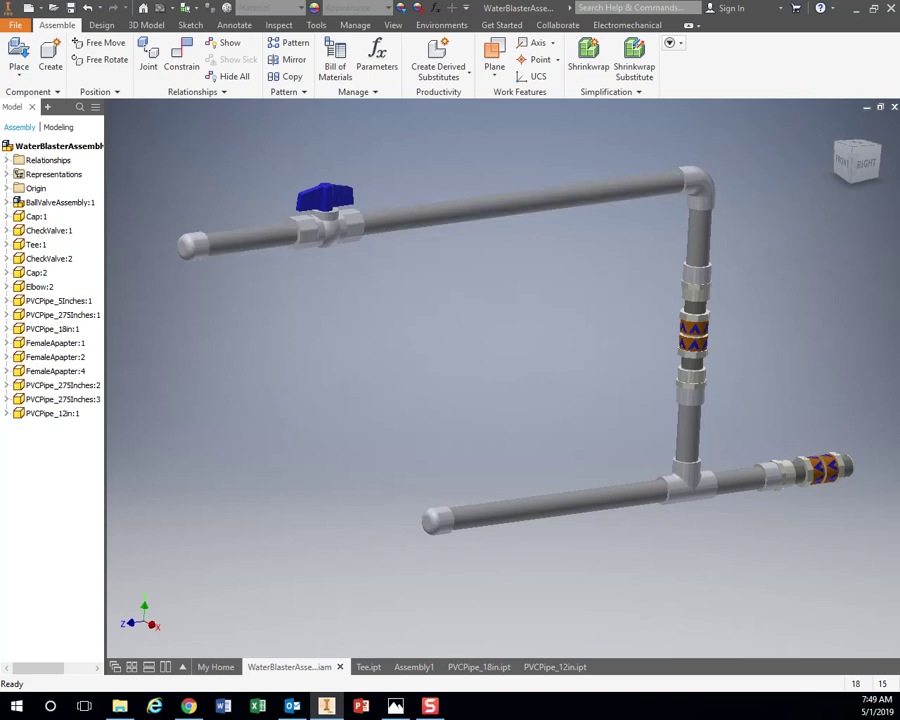
pyautogui.moveTo(899, 95); pyautogui.dragTo(259, 245)
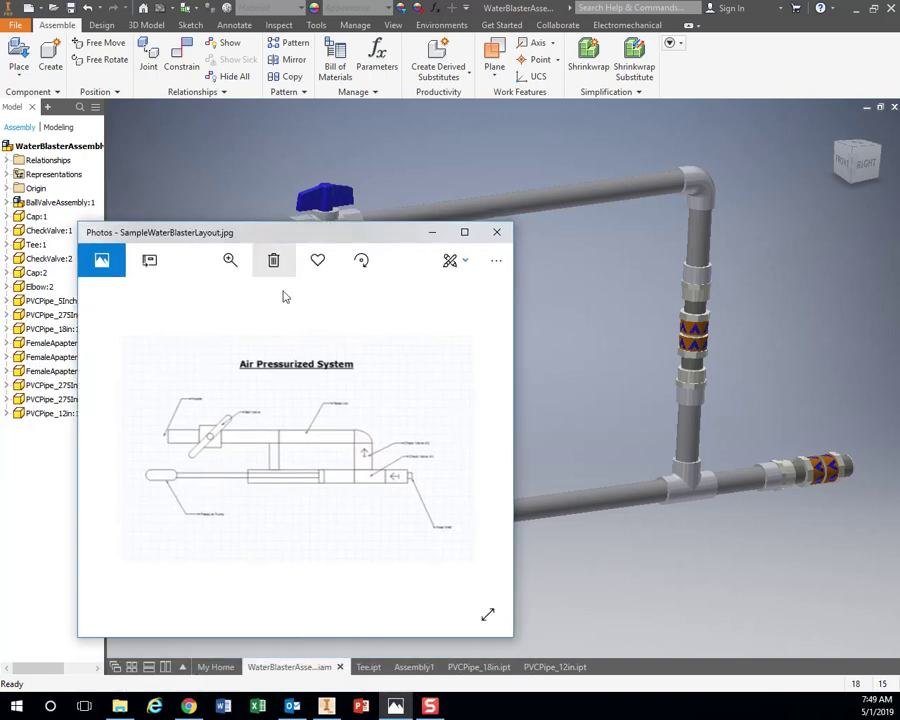
pyautogui.click(703, 232)
pyautogui.click(703, 232)
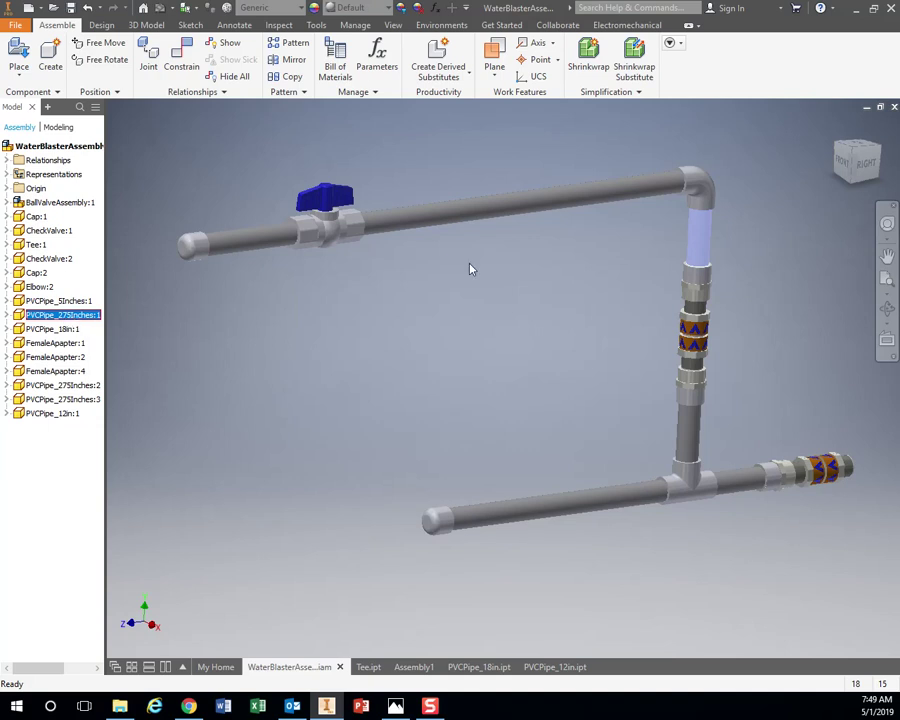
pyautogui.hotkey('alt', 'Tab')
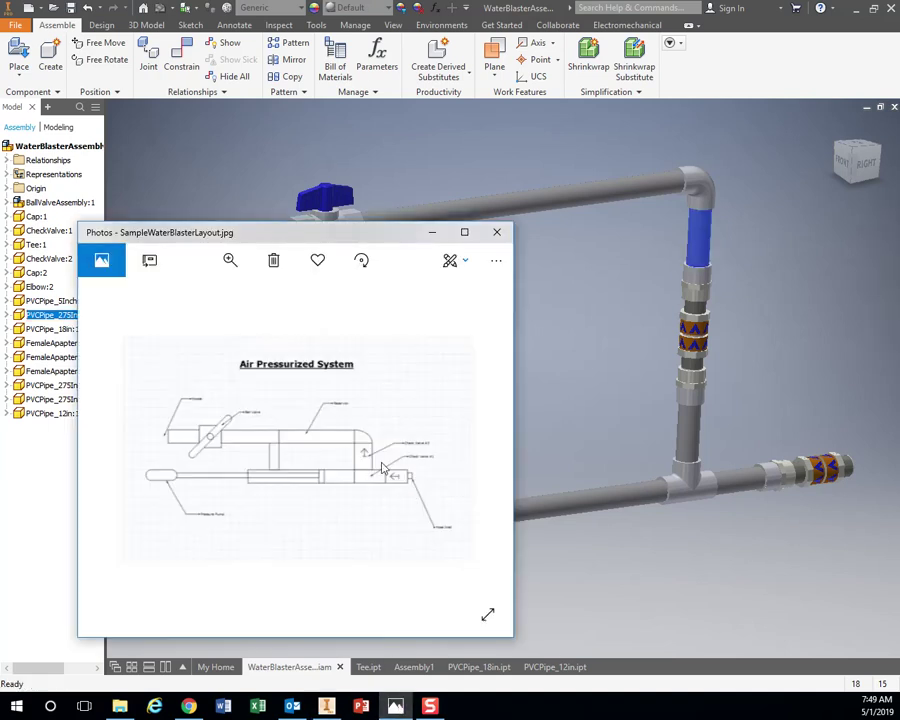
pyautogui.hotkey('alt', 'Tab')
pyautogui.scroll(5, 665, 285)
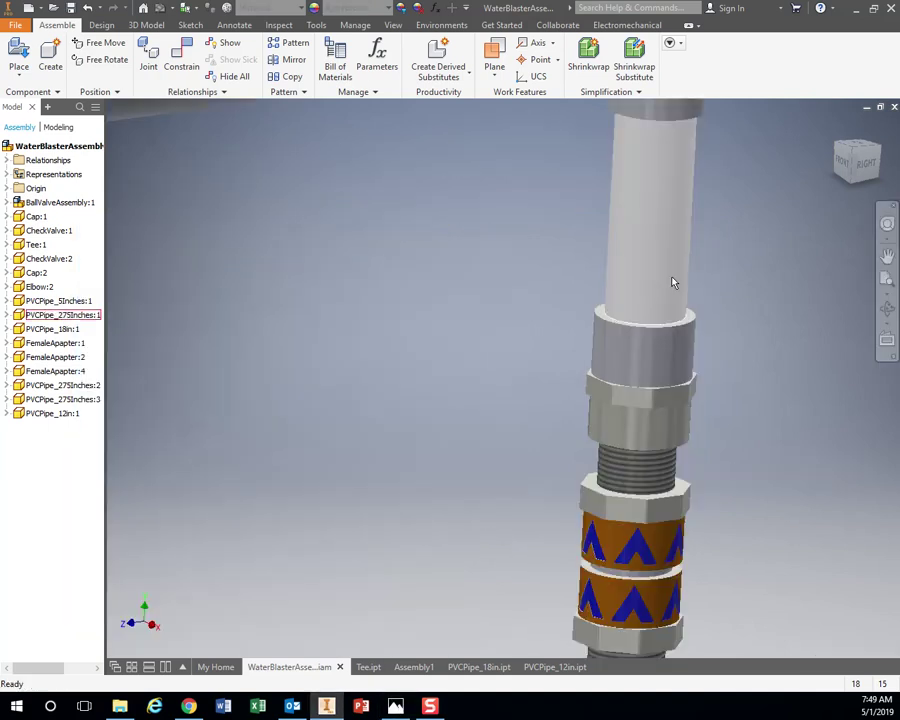
pyautogui.scroll(-5, 665, 288)
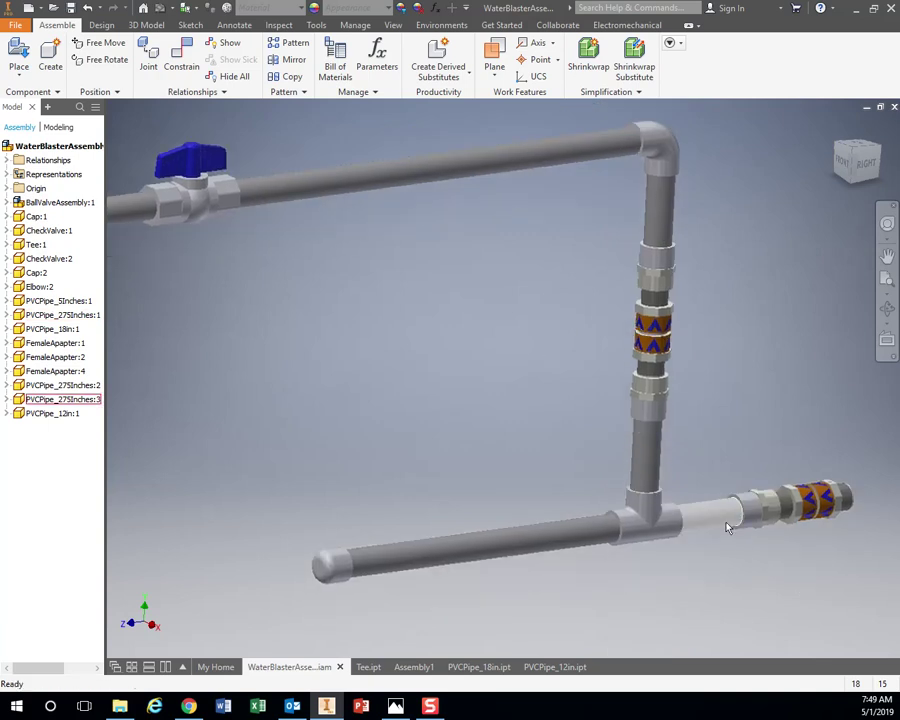
pyautogui.click(720, 518)
pyautogui.click(640, 457)
pyautogui.click(665, 217)
pyautogui.click(557, 259)
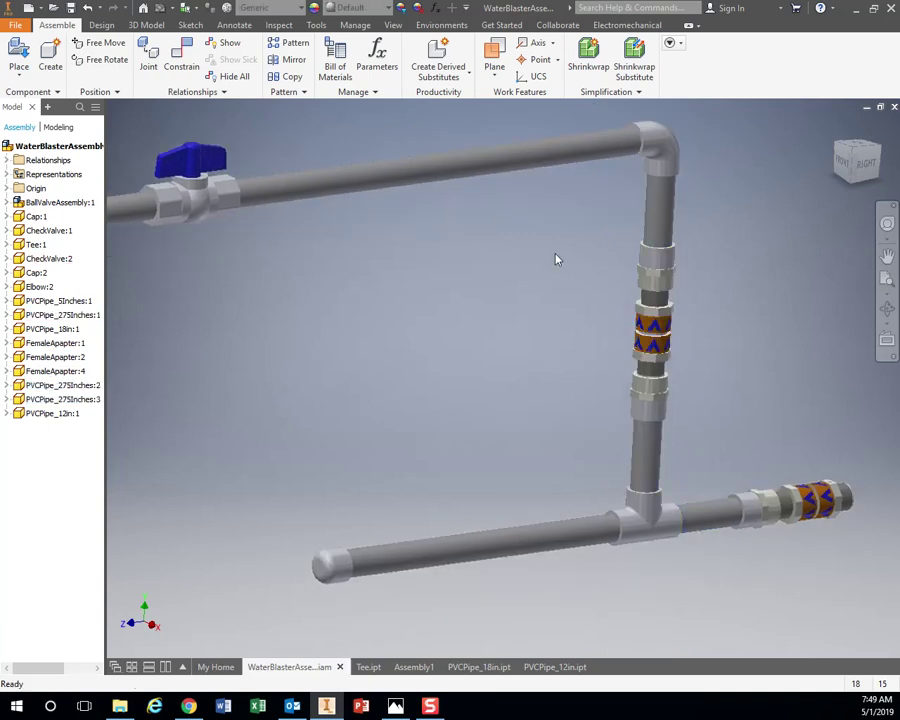
# Open the short pipe below the elbow as a part and set its extrusion distance to .5 in
pyautogui.rightClick(668, 224)
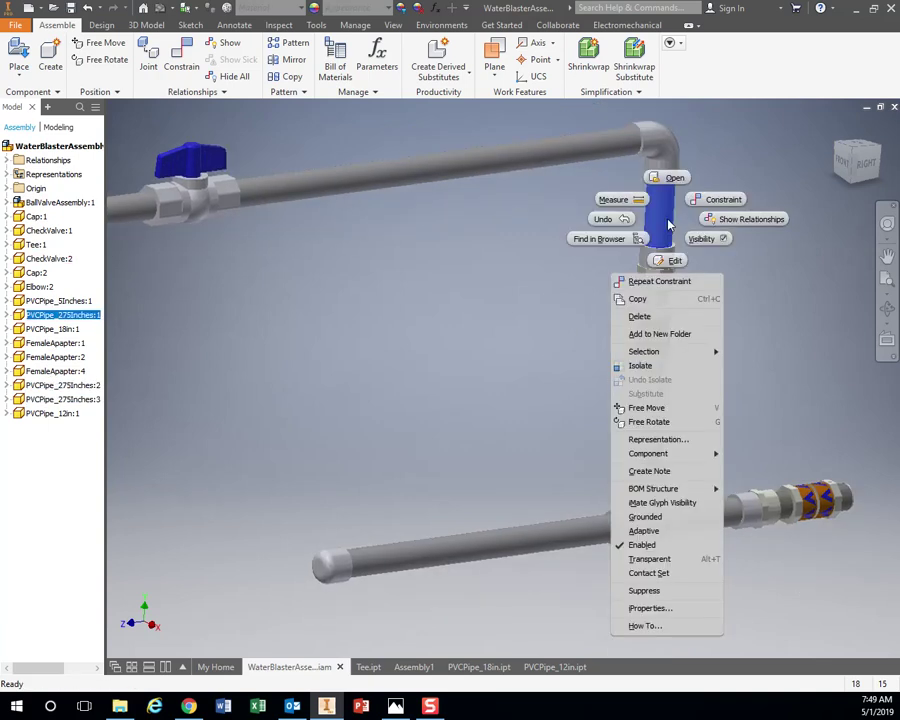
pyautogui.click(669, 185)
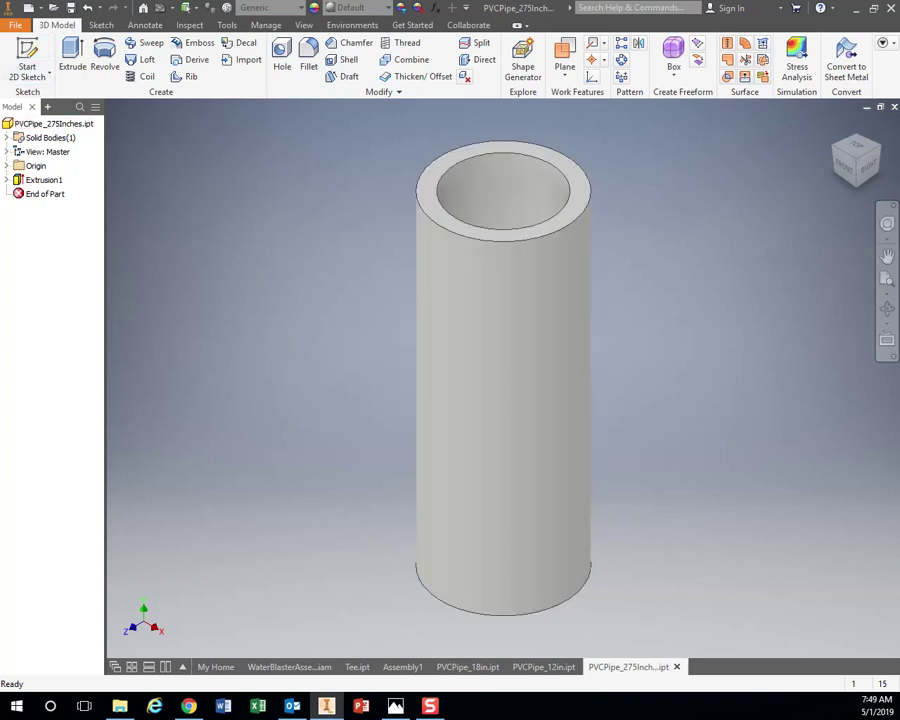
pyautogui.rightClick(38, 185)
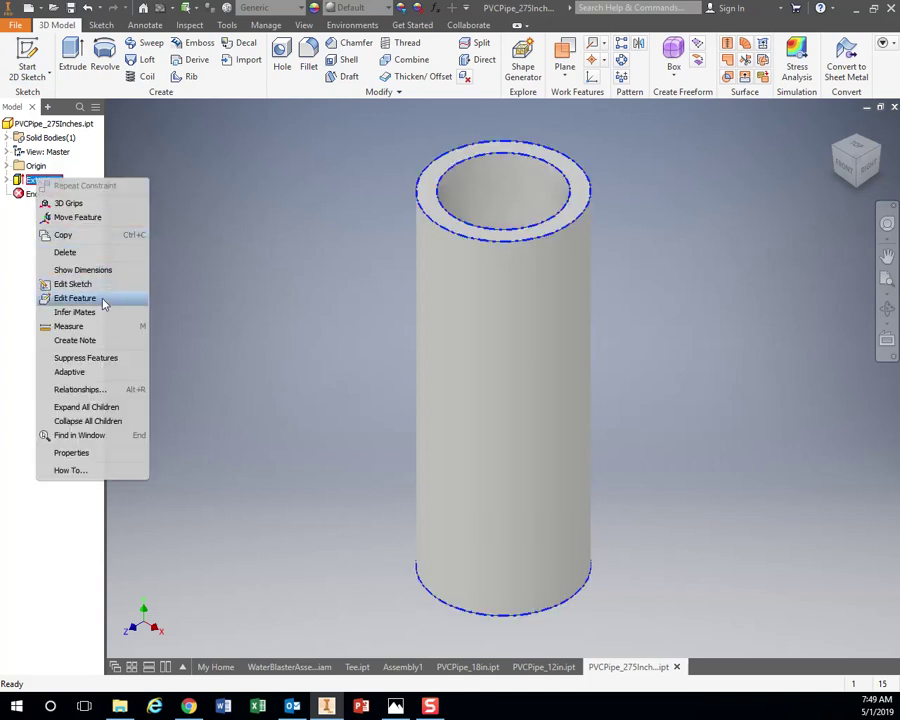
pyautogui.click(75, 298)
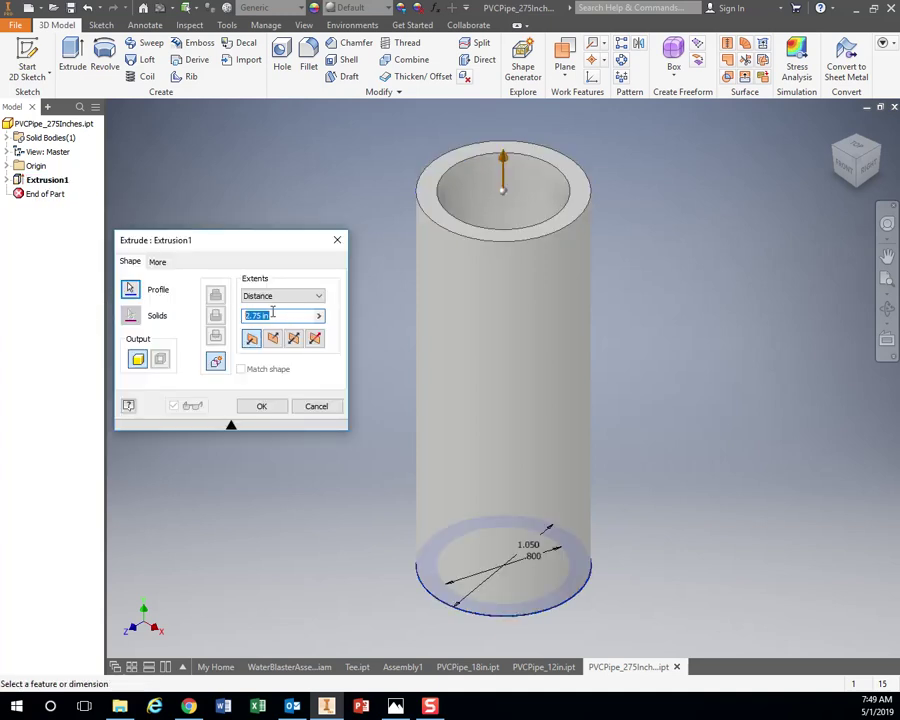
pyautogui.write('.5')
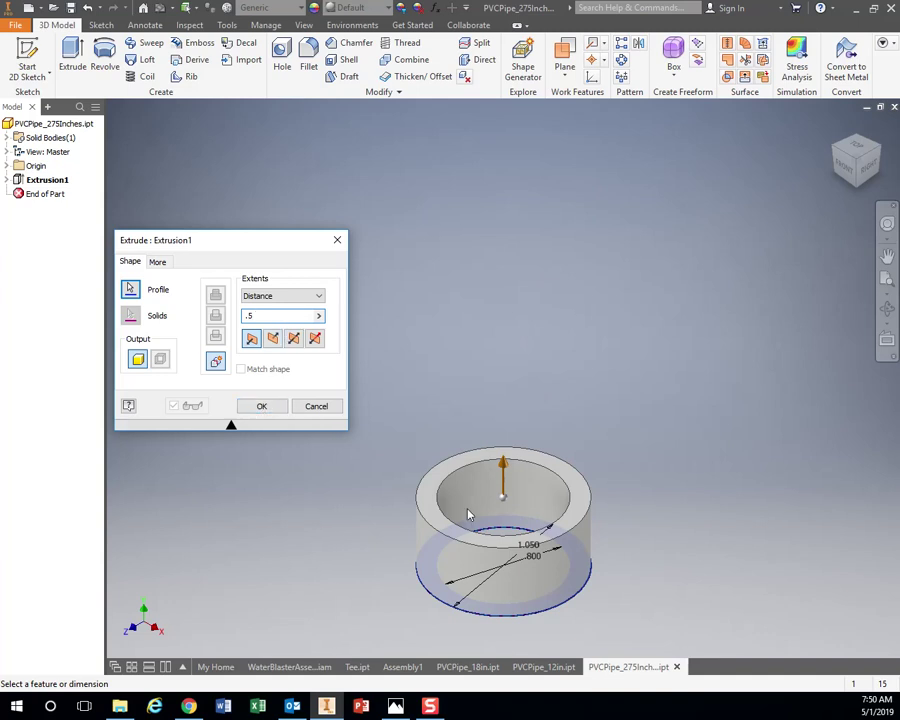
pyautogui.click(261, 406)
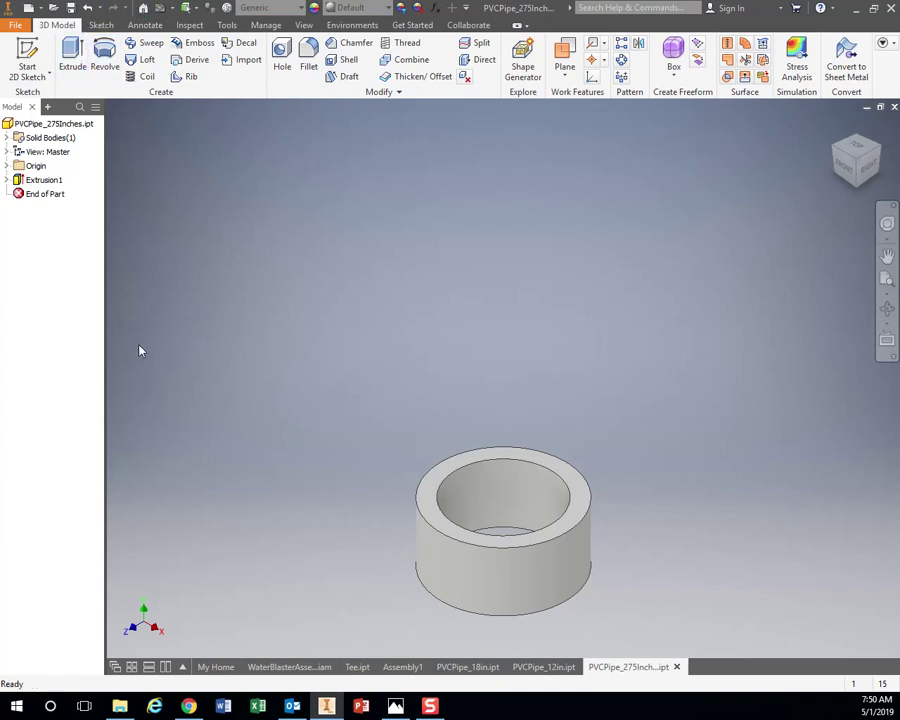
# Return to the water blaster assembly, update it with the shortened pipes, and reposition it by its 18 in pipe
pyautogui.click(292, 667)
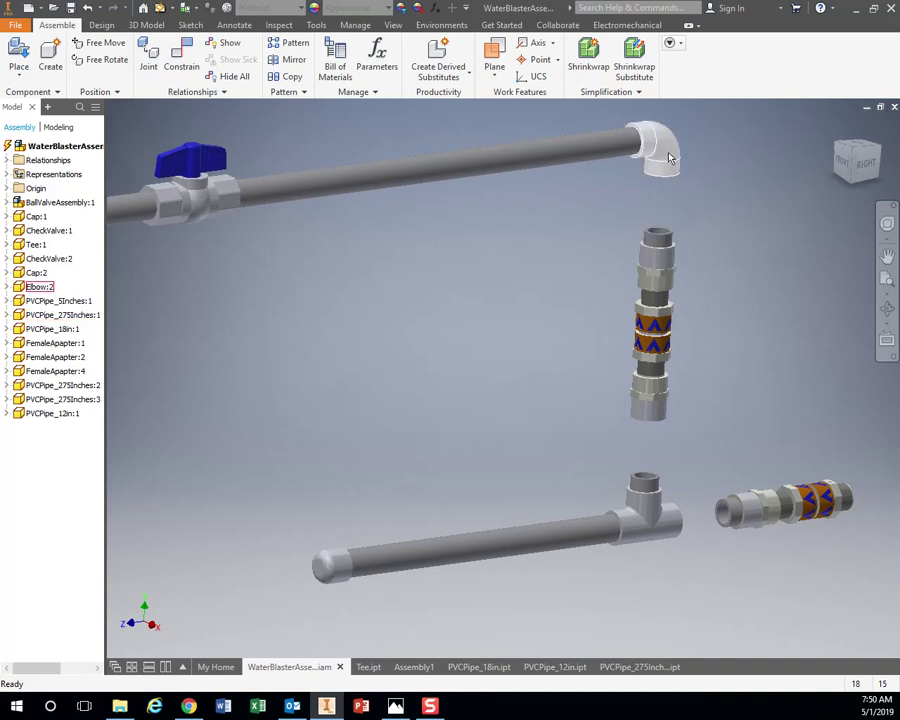
pyautogui.moveTo(418, 173); pyautogui.dragTo(688, 257)
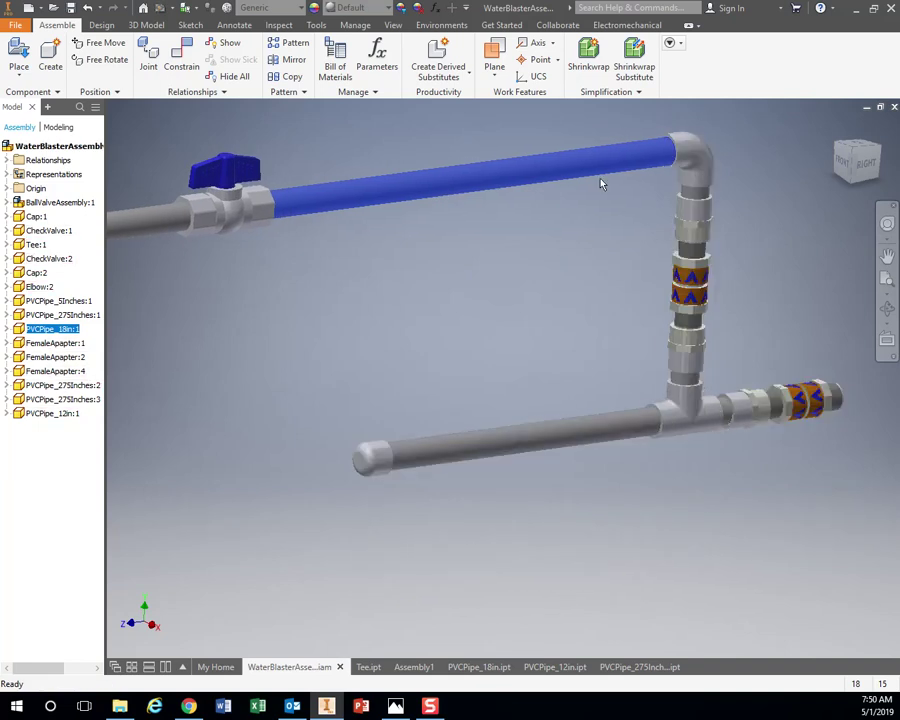
pyautogui.click(590, 323)
pyautogui.scroll(3, 555, 326)
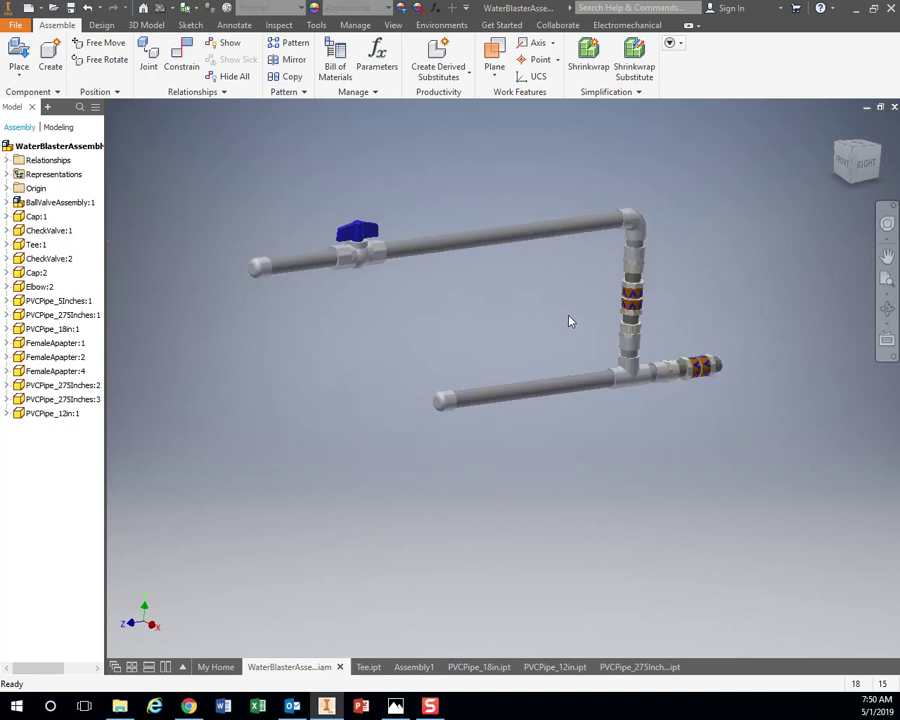
pyautogui.moveTo(570, 321); pyautogui.dragTo(521, 322, button='middle')
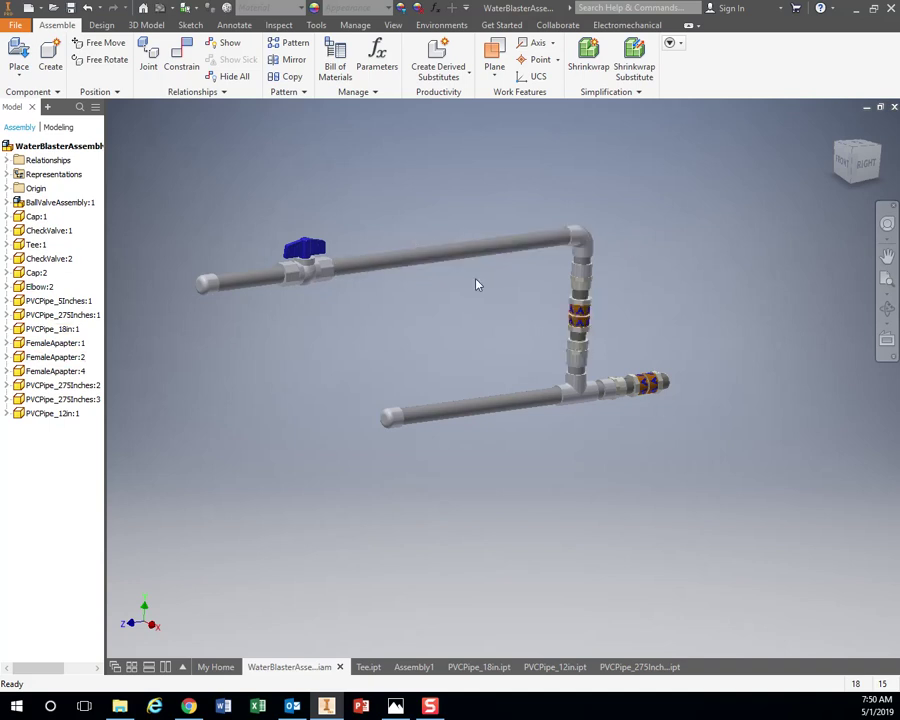
pyautogui.moveTo(472, 255); pyautogui.dragTo(451, 210)
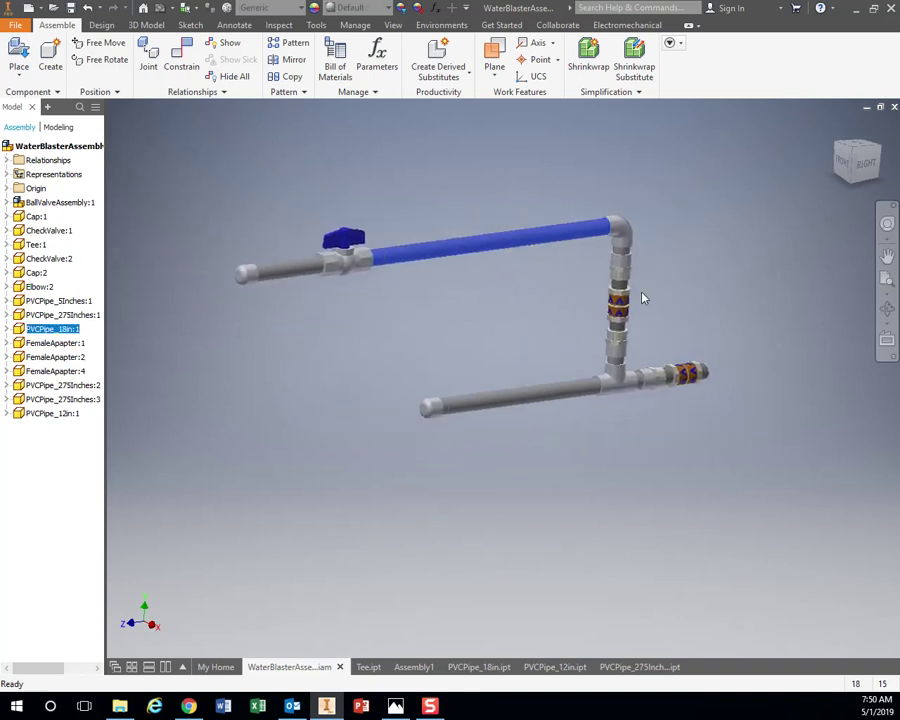
pyautogui.scroll(-1, 593, 358)
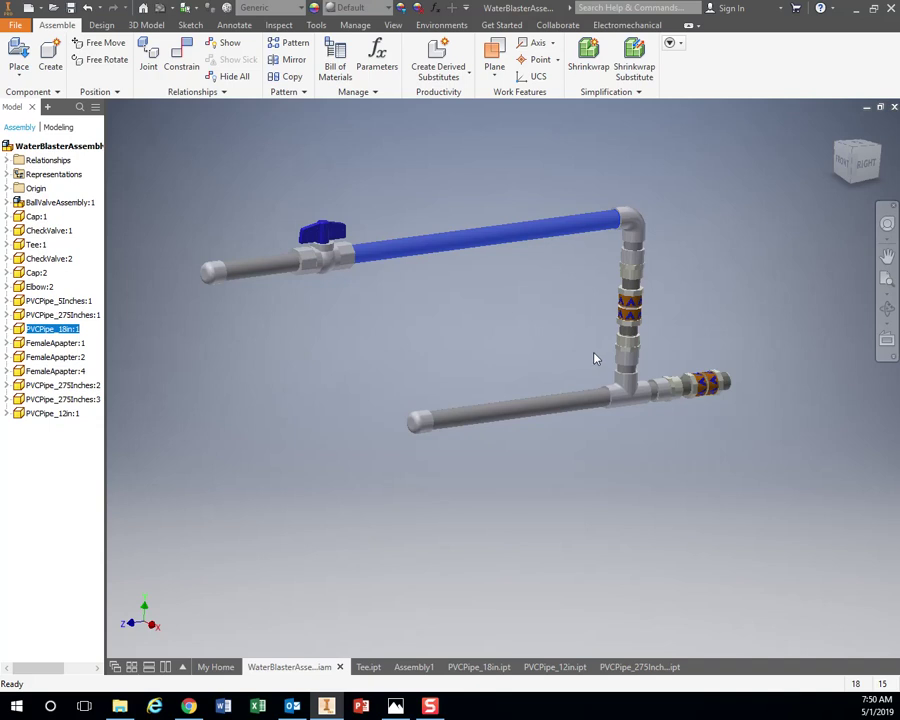
# Move the unfixed assembly around by its ball valve and the lower check valve to test how it moves
pyautogui.keyDown('shift'); pyautogui.moveTo(316, 422); pyautogui.dragTo(335, 323, button='middle'); pyautogui.keyUp('shift')
pyautogui.moveTo(300, 264); pyautogui.dragTo(318, 238)
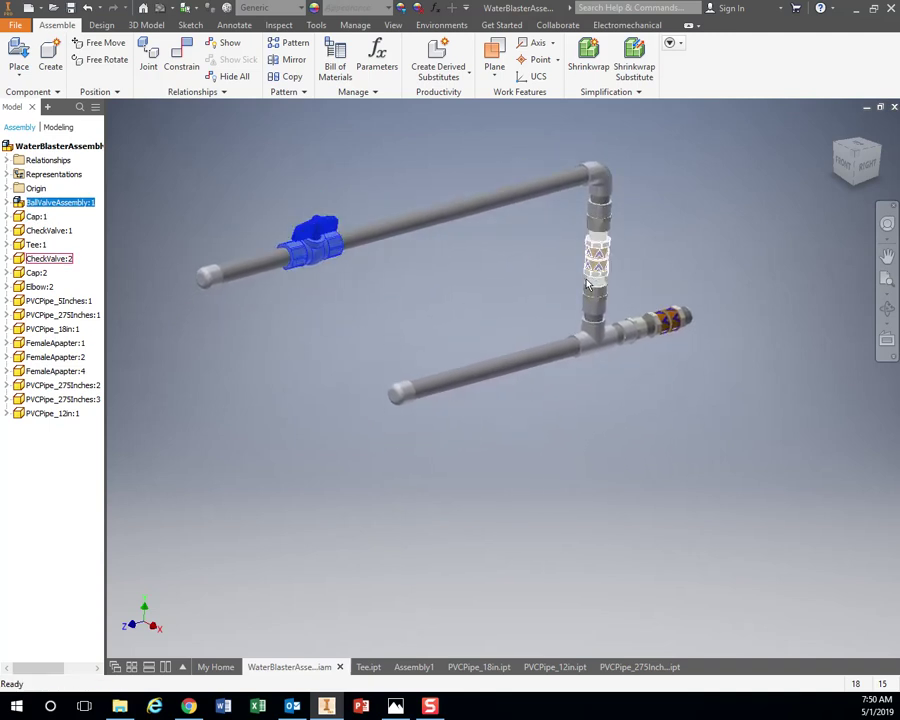
pyautogui.moveTo(663, 317); pyautogui.dragTo(669, 361)
pyautogui.click(374, 340)
pyautogui.moveTo(320, 308)
pyautogui.mouseDown()
pyautogui.moveTo(318, 270)
pyautogui.moveTo(322, 300)
pyautogui.mouseUp()
pyautogui.click(346, 345)
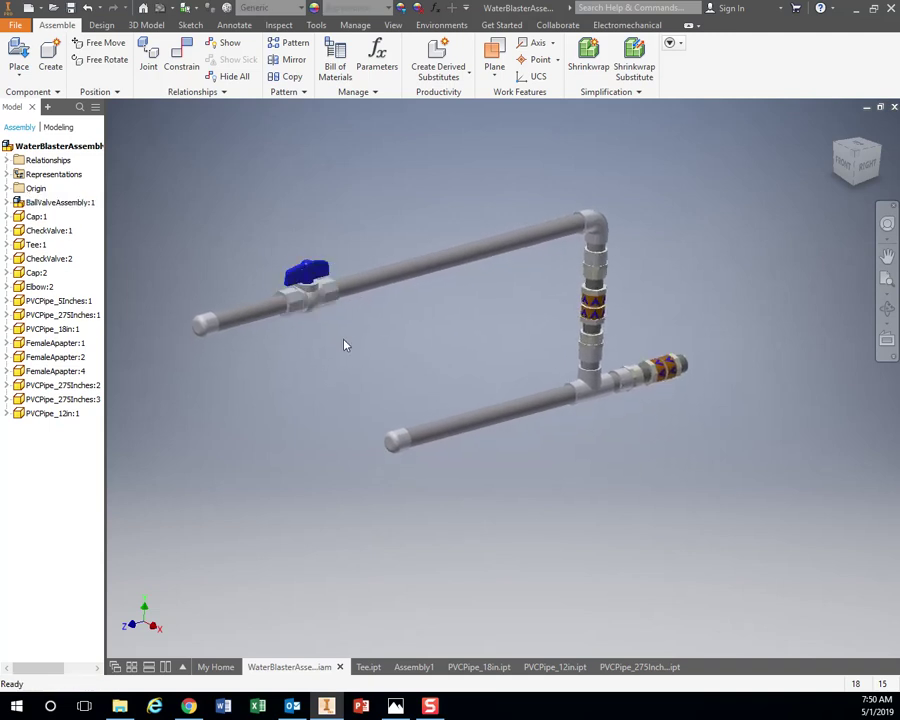
# Reposition the assembly by its 18 in pipe and ground the ball valve assembly
pyautogui.click(310, 307)
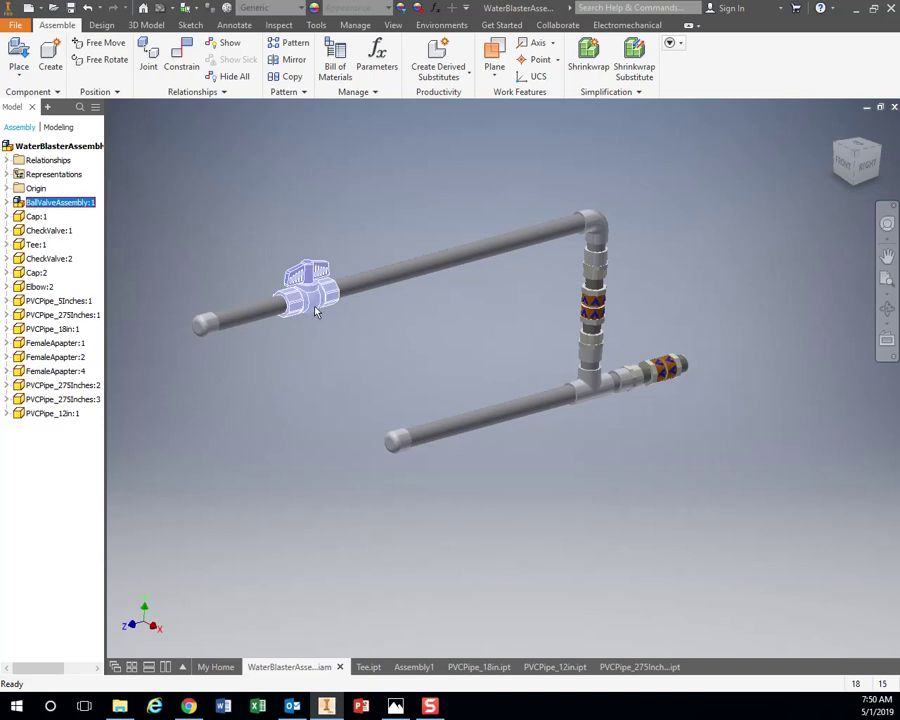
pyautogui.click(366, 350)
pyautogui.moveTo(376, 285); pyautogui.dragTo(408, 340)
pyautogui.click(410, 349)
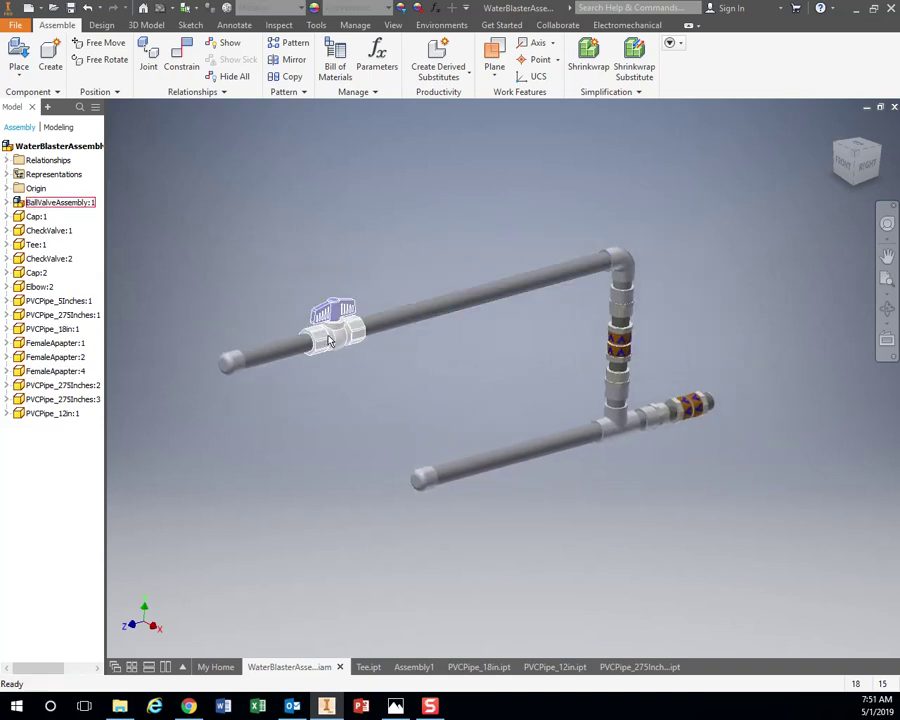
pyautogui.rightClick(328, 336)
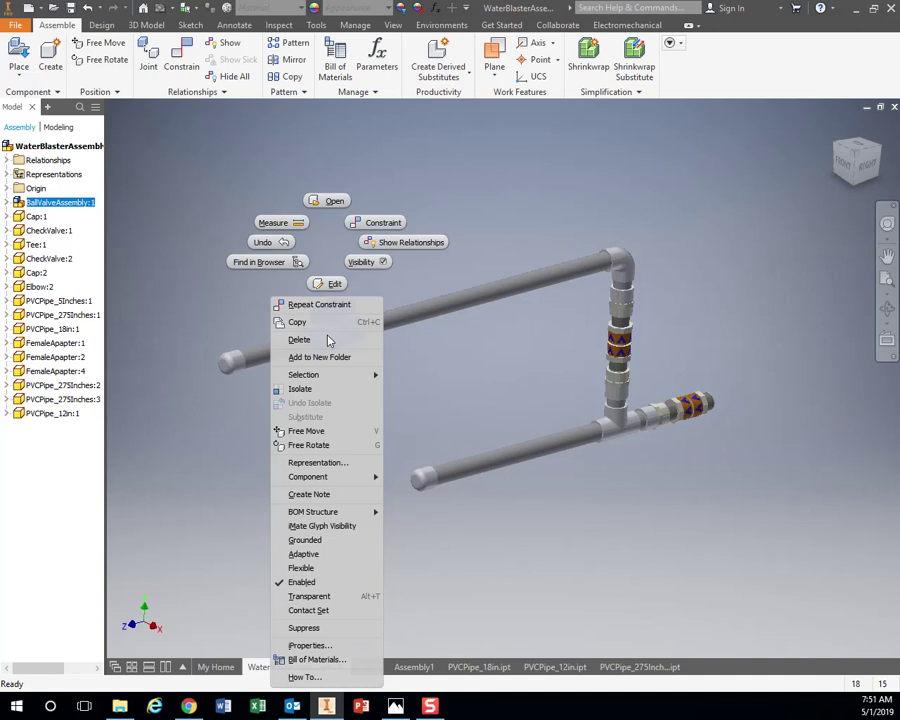
pyautogui.click(318, 541)
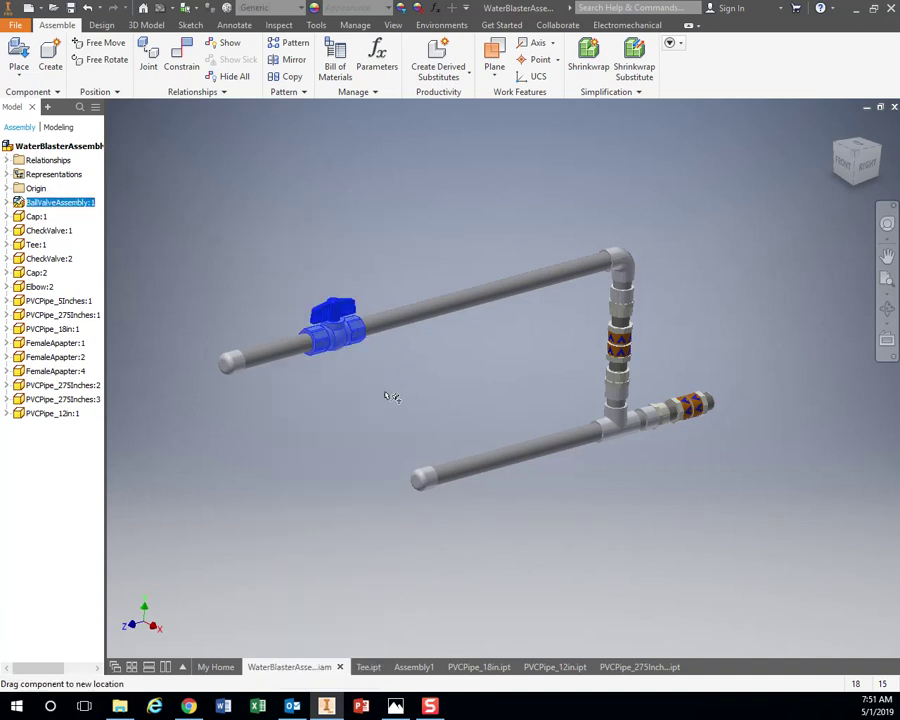
# Swing the lower branch about the grounded upper pipe using the check valve, end cap and tee, leaving it hanging roughly vertical
pyautogui.moveTo(430, 305); pyautogui.dragTo(458, 317)
pyautogui.moveTo(617, 343); pyautogui.dragTo(601, 489)
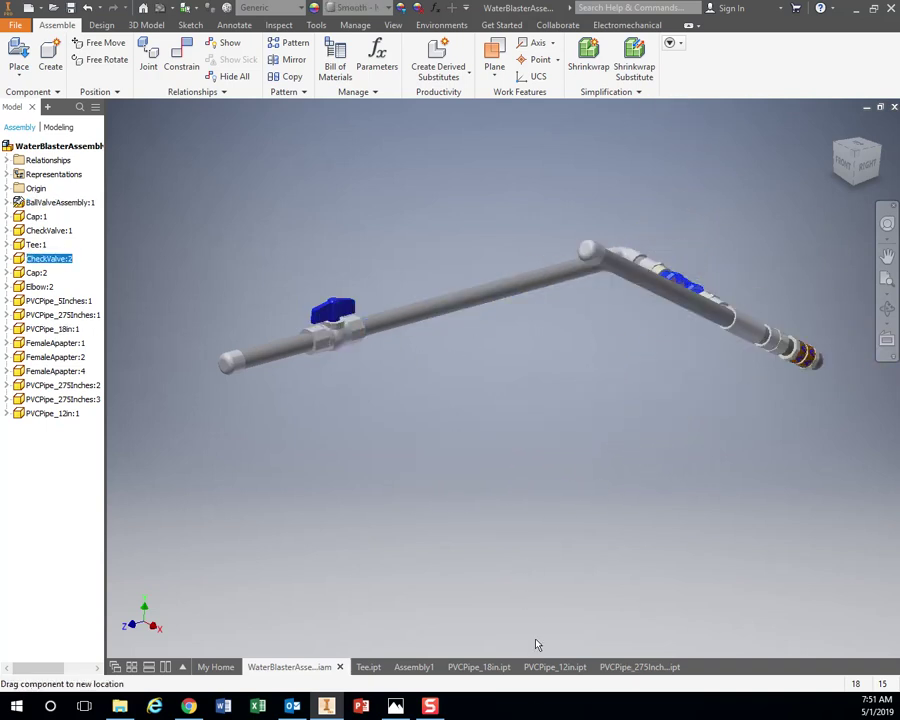
pyautogui.moveTo(537, 645); pyautogui.dragTo(480, 570)
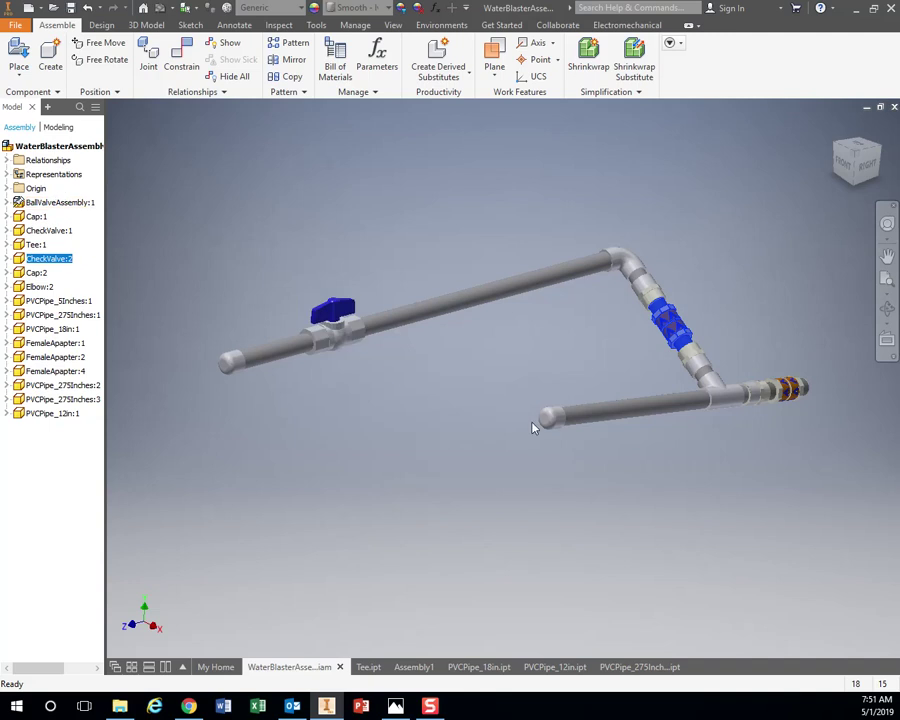
pyautogui.moveTo(533, 428); pyautogui.dragTo(256, 512)
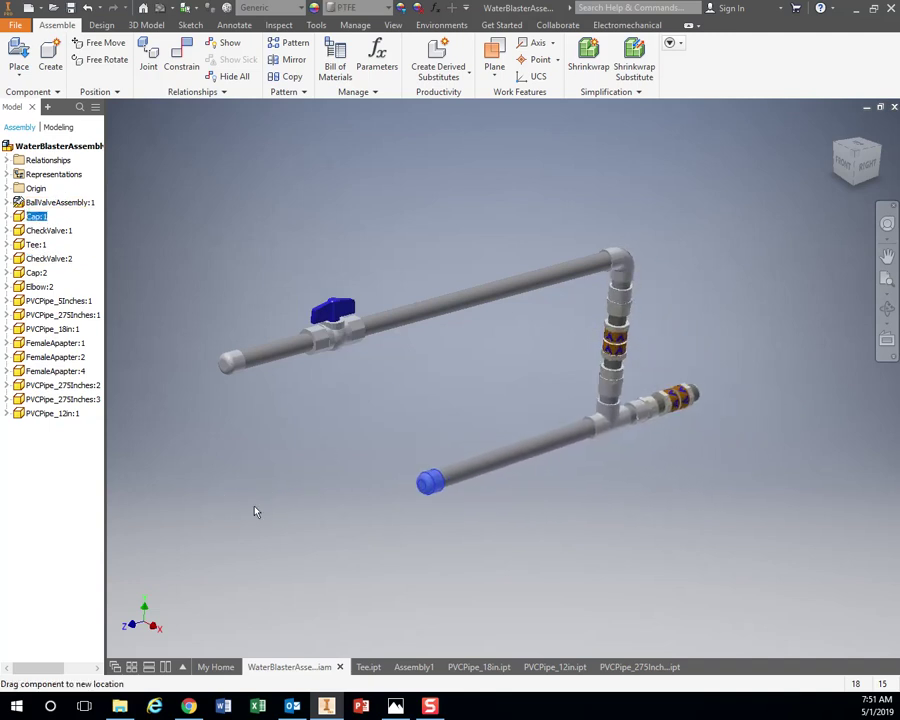
pyautogui.moveTo(612, 420); pyautogui.dragTo(630, 432)
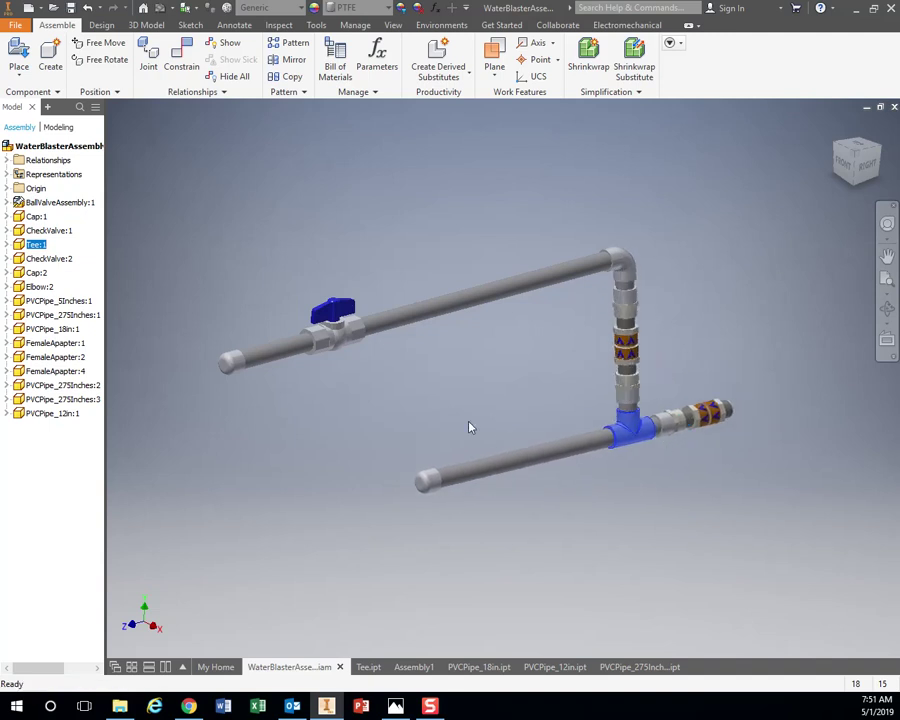
# Make the ball valve assembly flexible so its handle can turn within the water blaster assembly
pyautogui.click(345, 313)
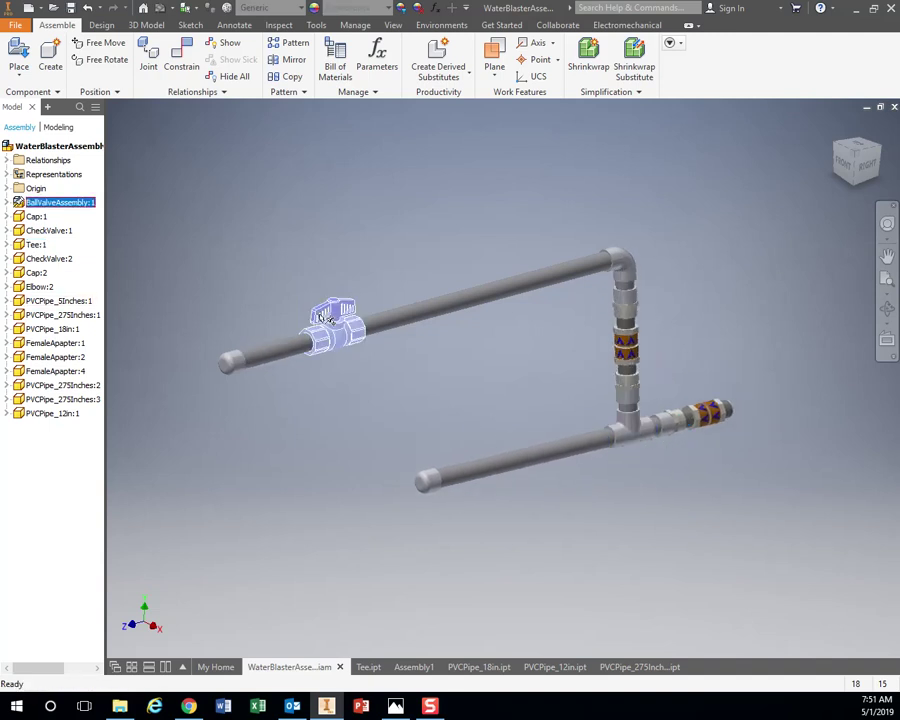
pyautogui.scroll(5, 337, 317)
pyautogui.press('Escape')
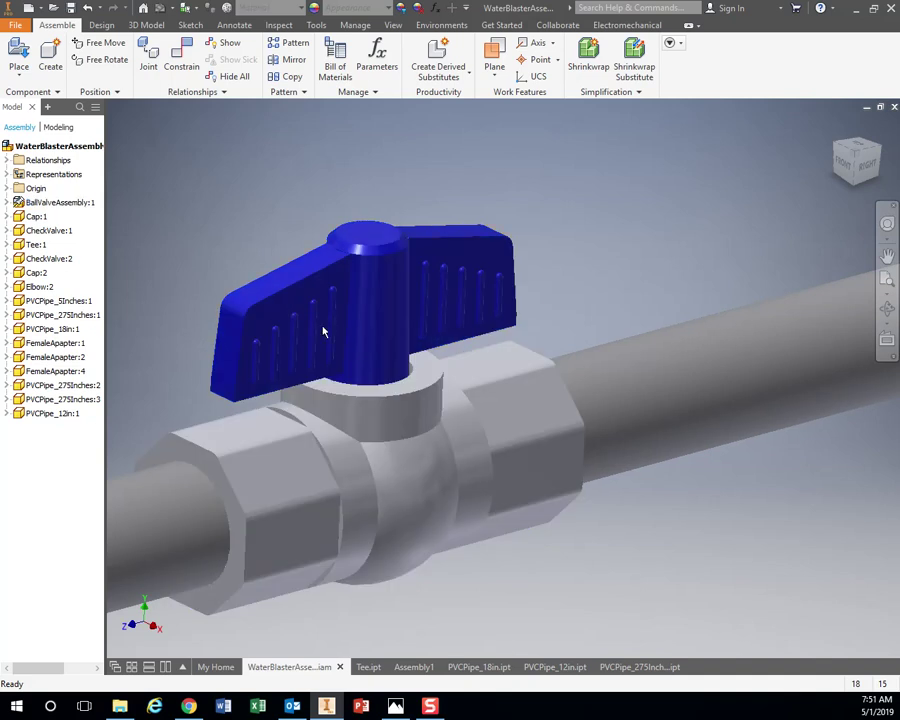
pyautogui.click(278, 325)
pyautogui.rightClick(278, 325)
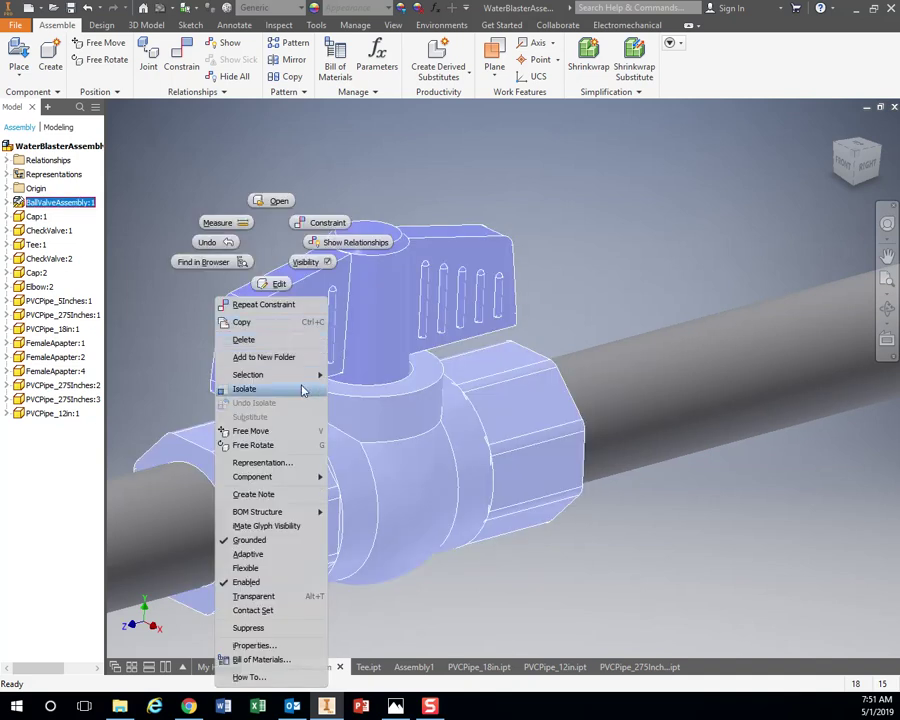
pyautogui.click(262, 569)
pyautogui.scroll(5, 265, 463)
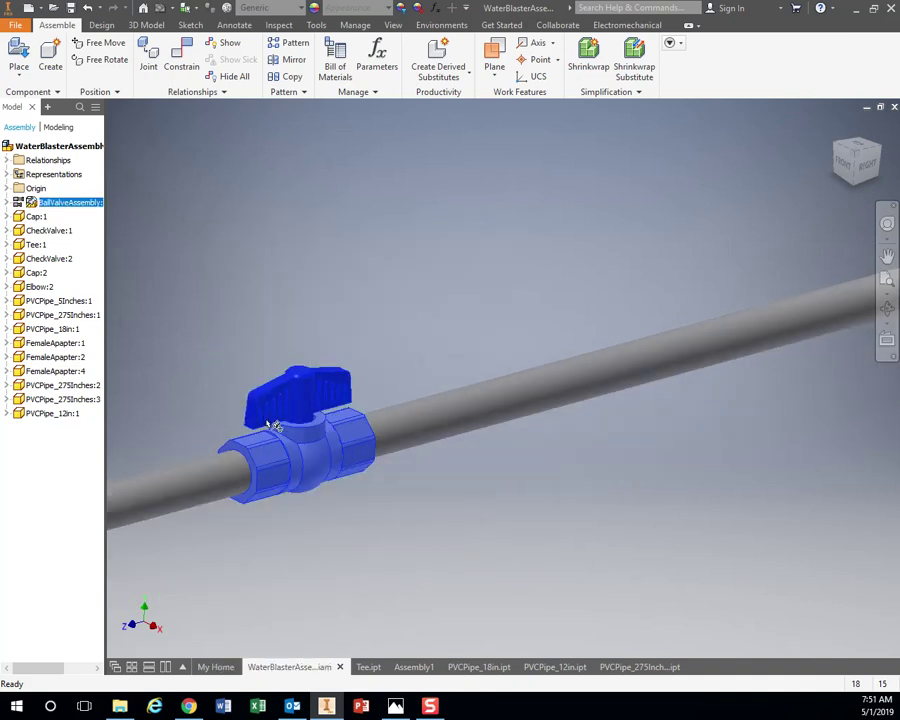
# Rotate the blue ball valve handle to test its movement, leaving it roughly in line with the pipe
pyautogui.moveTo(314, 410); pyautogui.dragTo(367, 421)
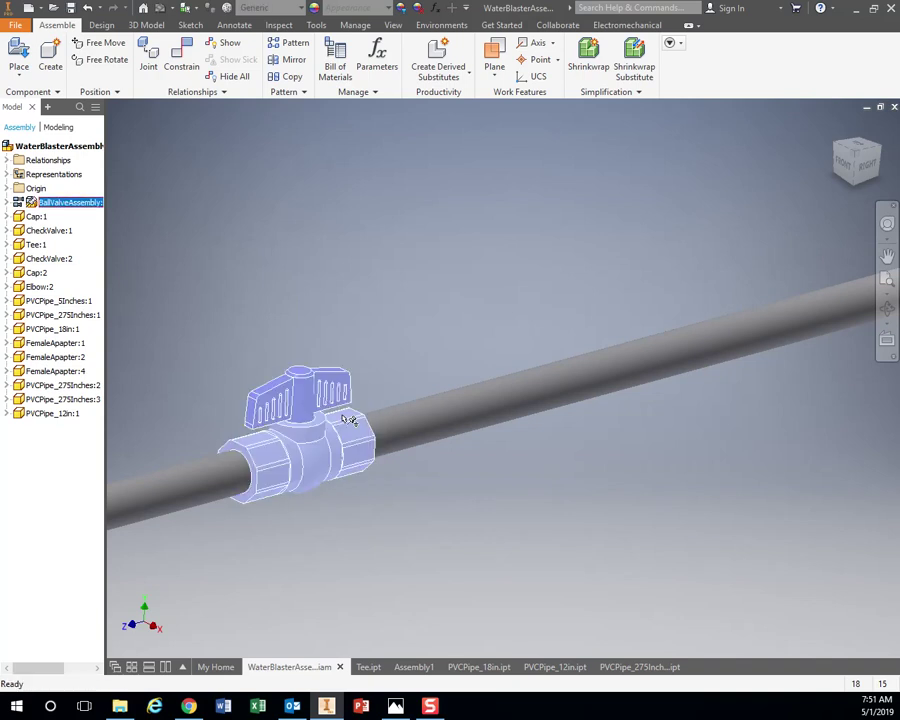
pyautogui.scroll(5, 362, 403)
pyautogui.scroll(-5, 360, 400)
pyautogui.moveTo(330, 430); pyautogui.dragTo(331, 435)
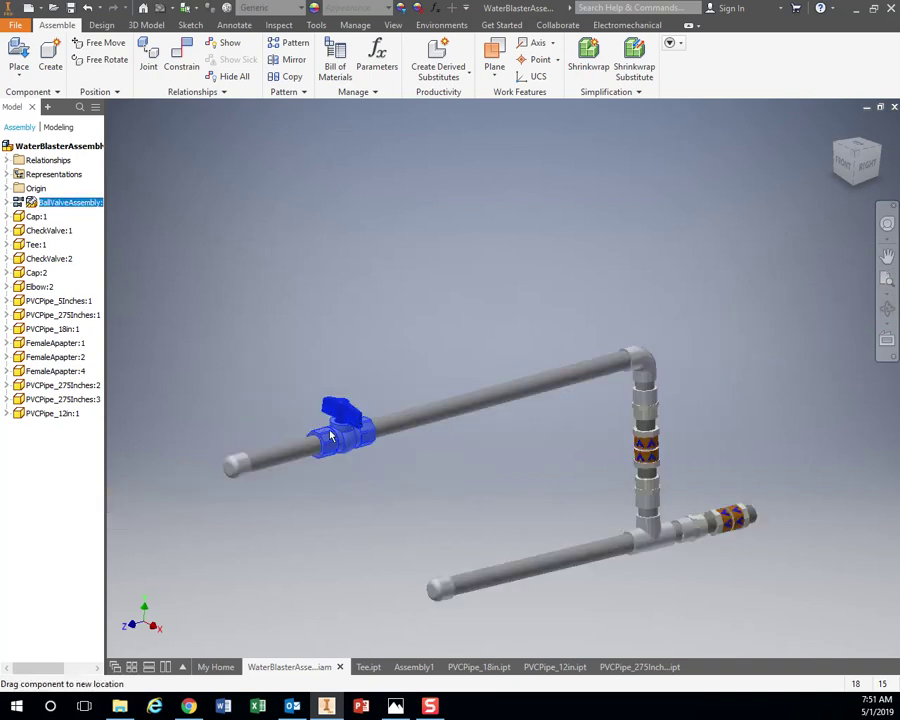
pyautogui.moveTo(389, 404); pyautogui.dragTo(362, 435)
pyautogui.scroll(3, 512, 515)
pyautogui.scroll(-3, 520, 516)
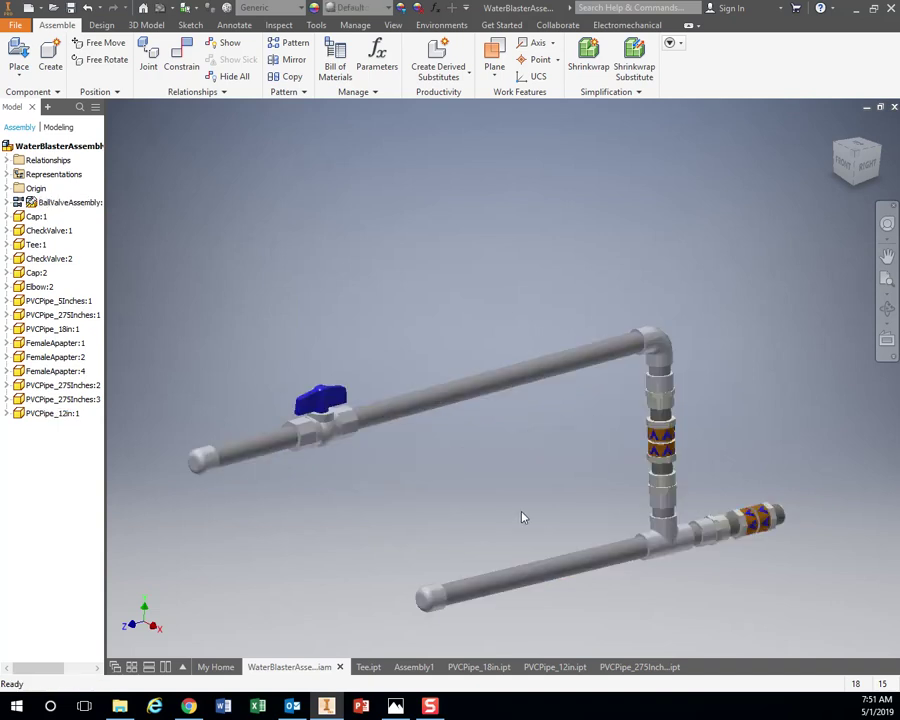
# Save the water blaster assembly together with its changed dependent parts
pyautogui.moveTo(521, 517); pyautogui.dragTo(495, 445, button='middle')
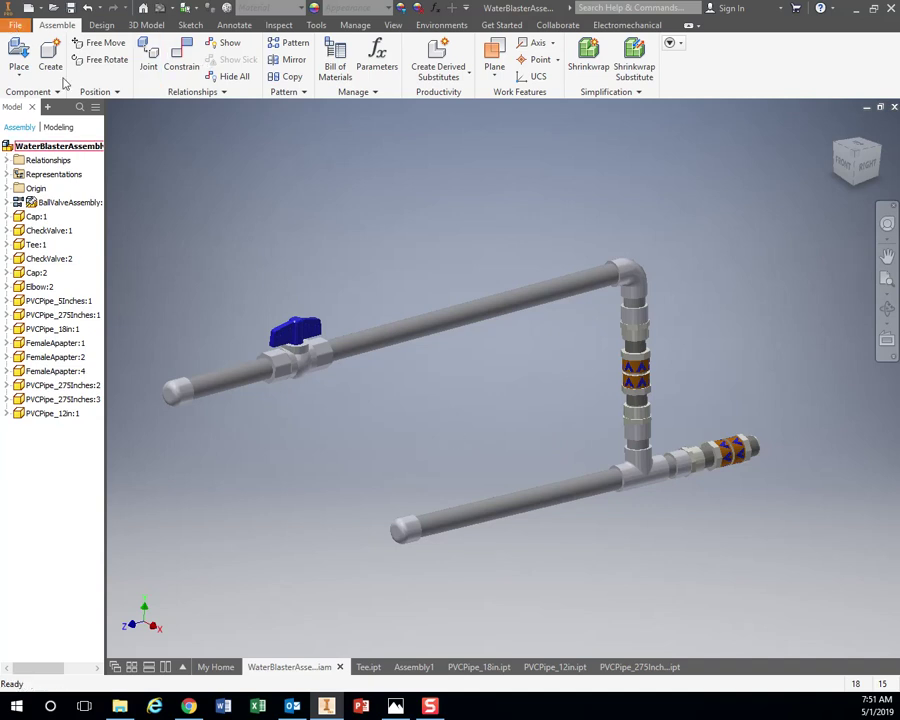
pyautogui.click(15, 26)
pyautogui.click(52, 140)
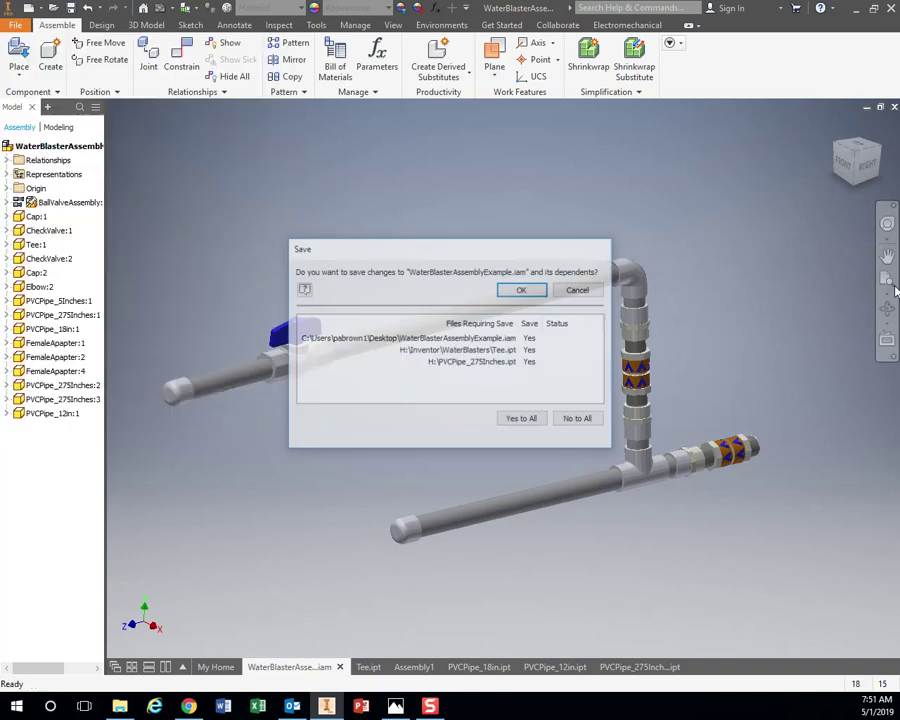
pyautogui.click(523, 290)
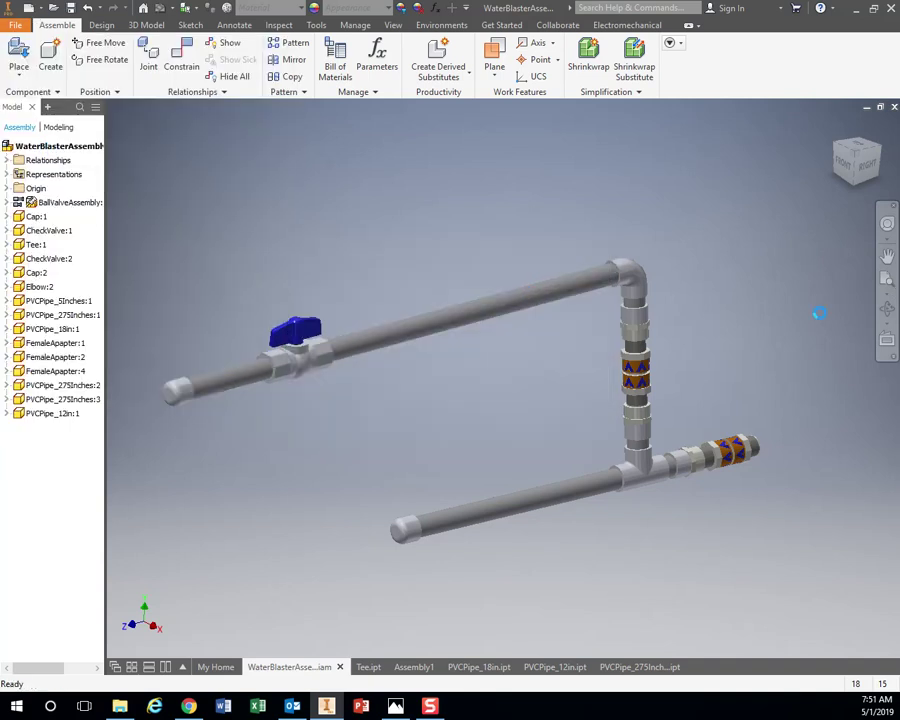